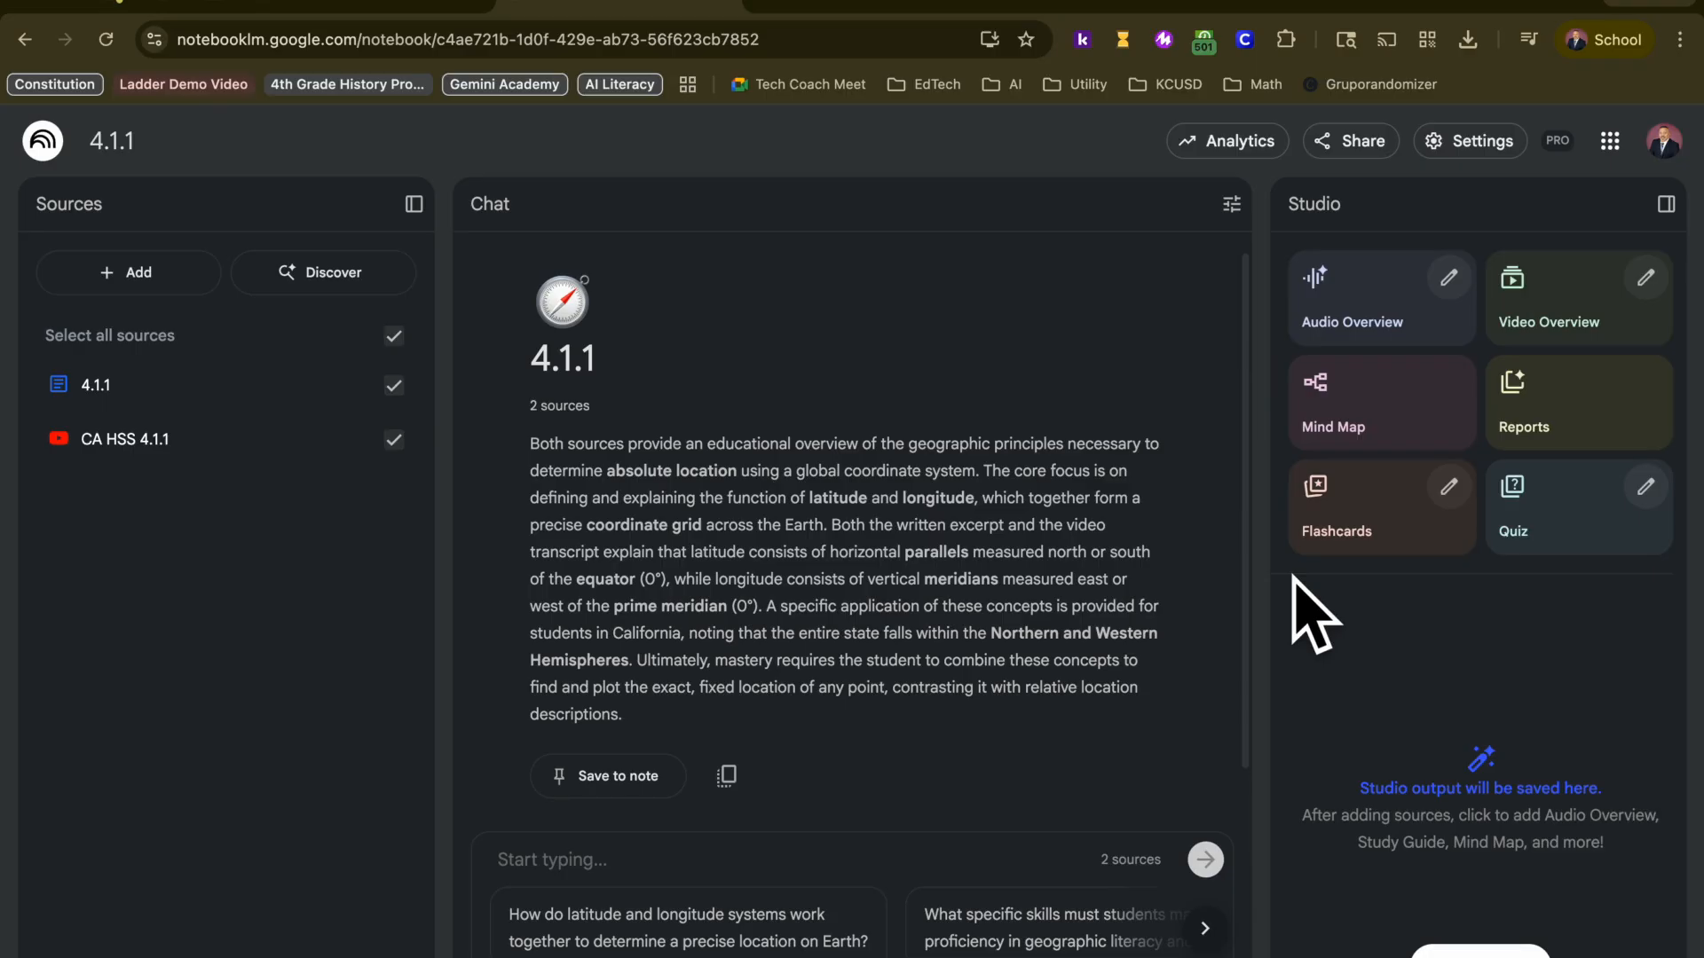
Generate an English audio overview of the sources in the Brief format
click(1449, 277)
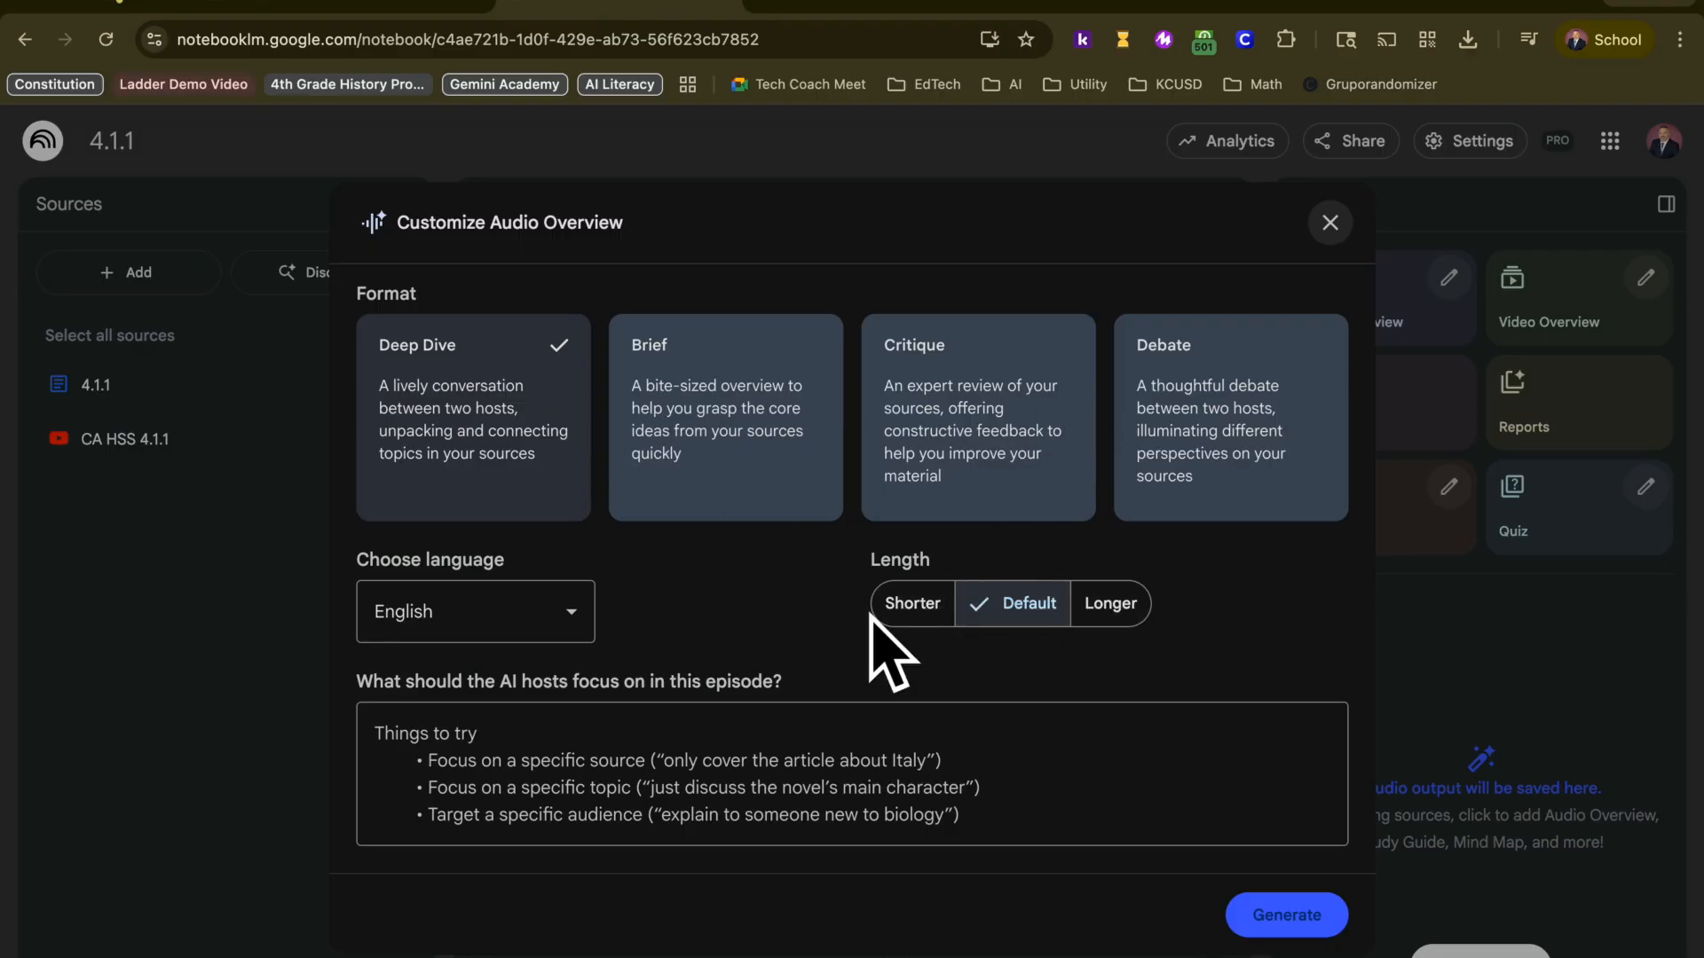
click(502, 607)
scroll(483, 834, up, 2)
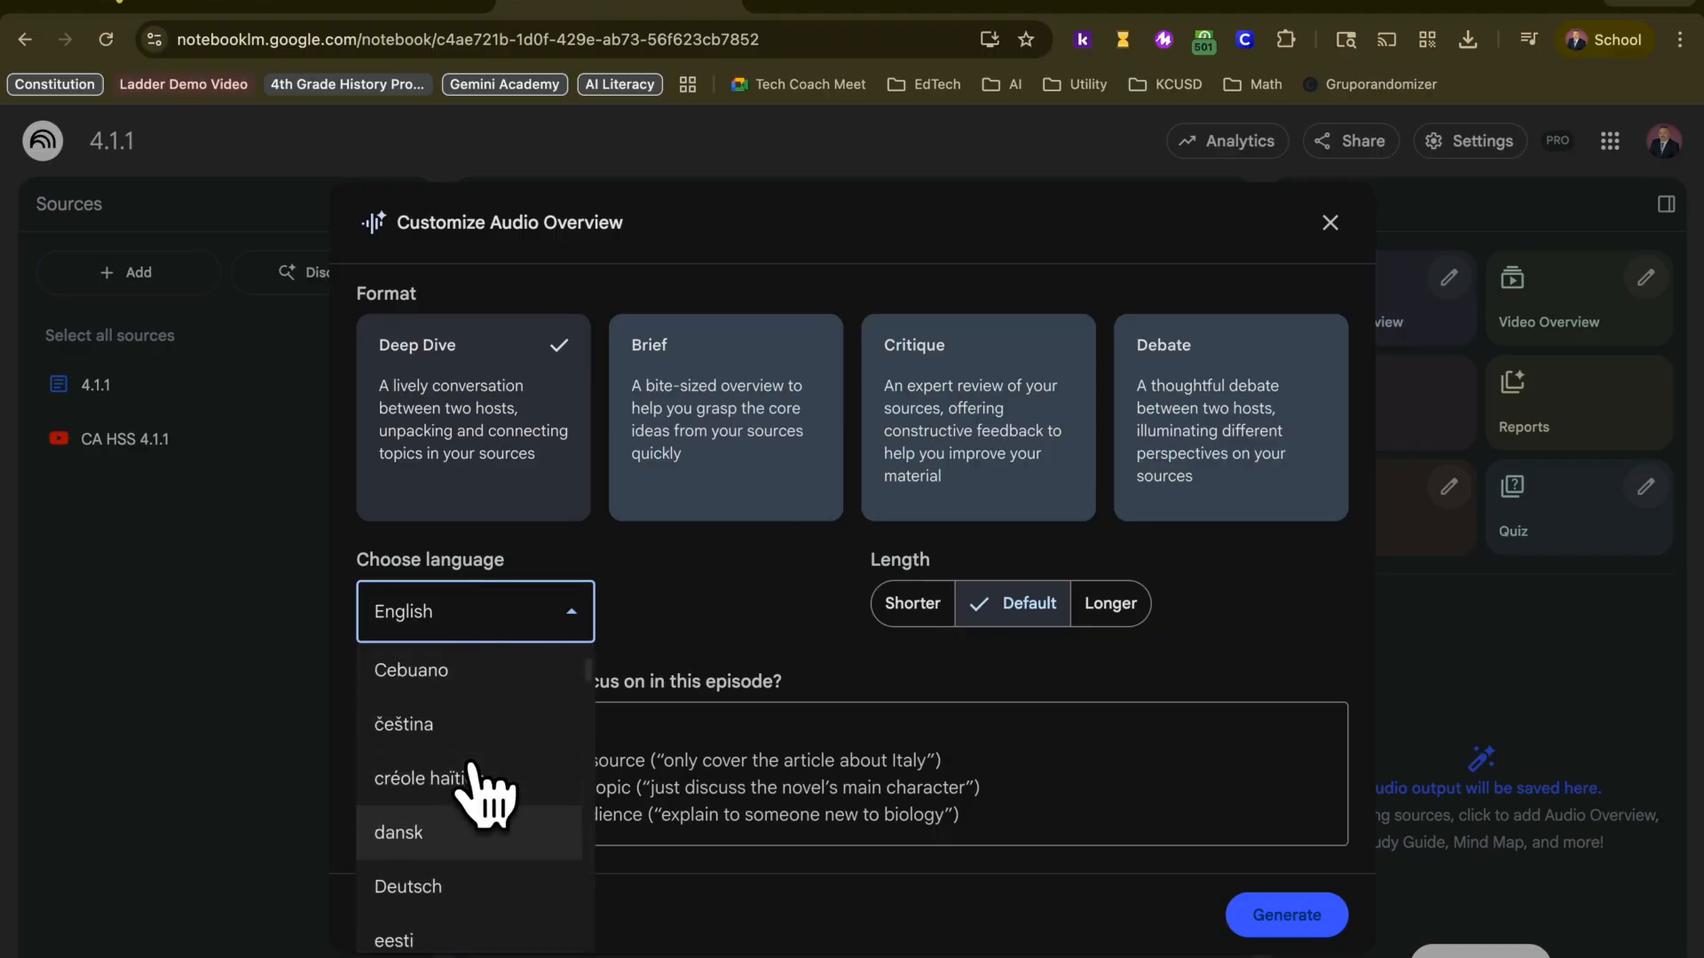
scroll(487, 787, down, 2)
click(706, 608)
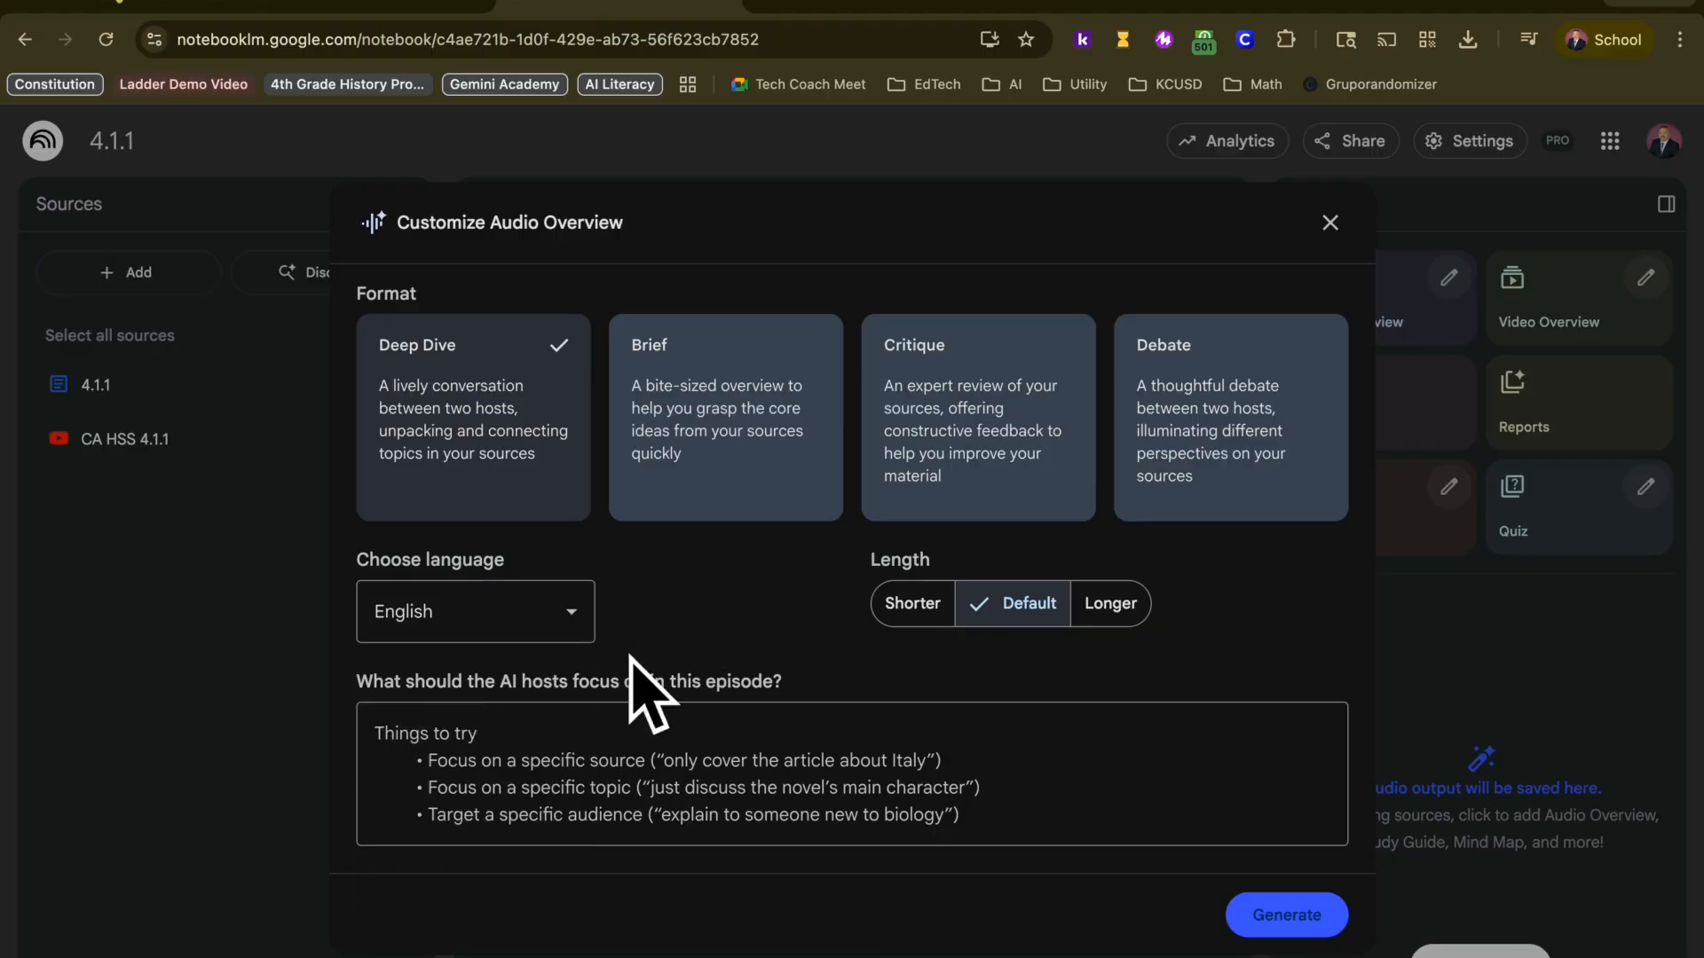
click(492, 744)
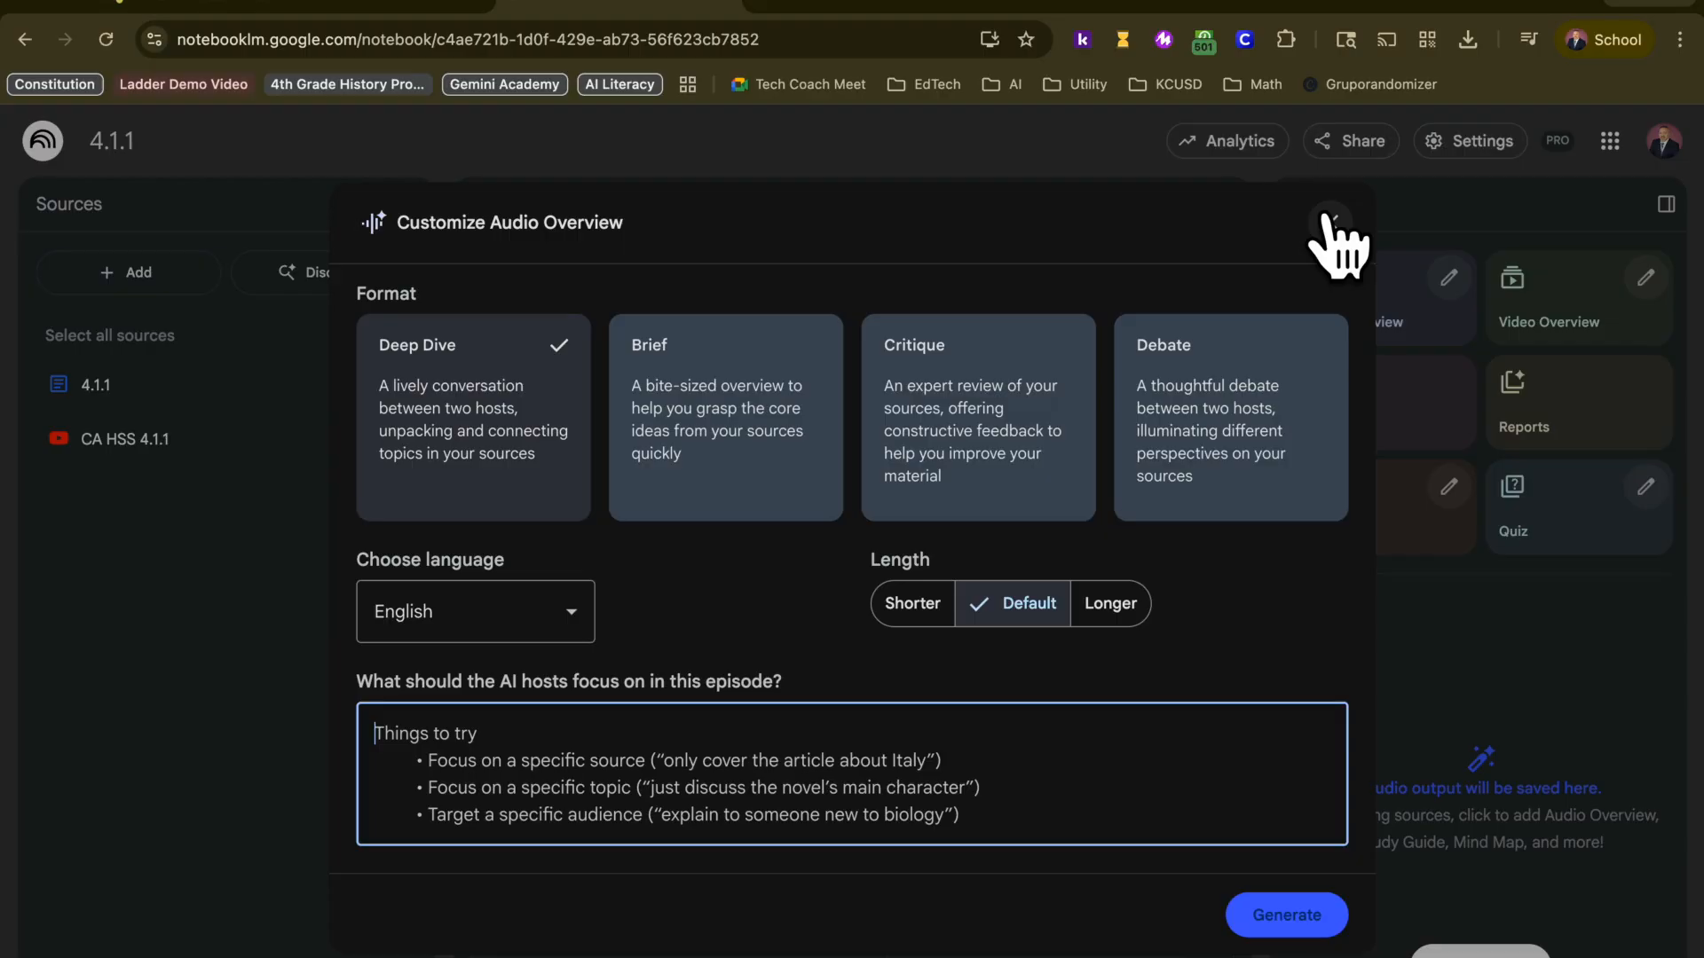
click(730, 382)
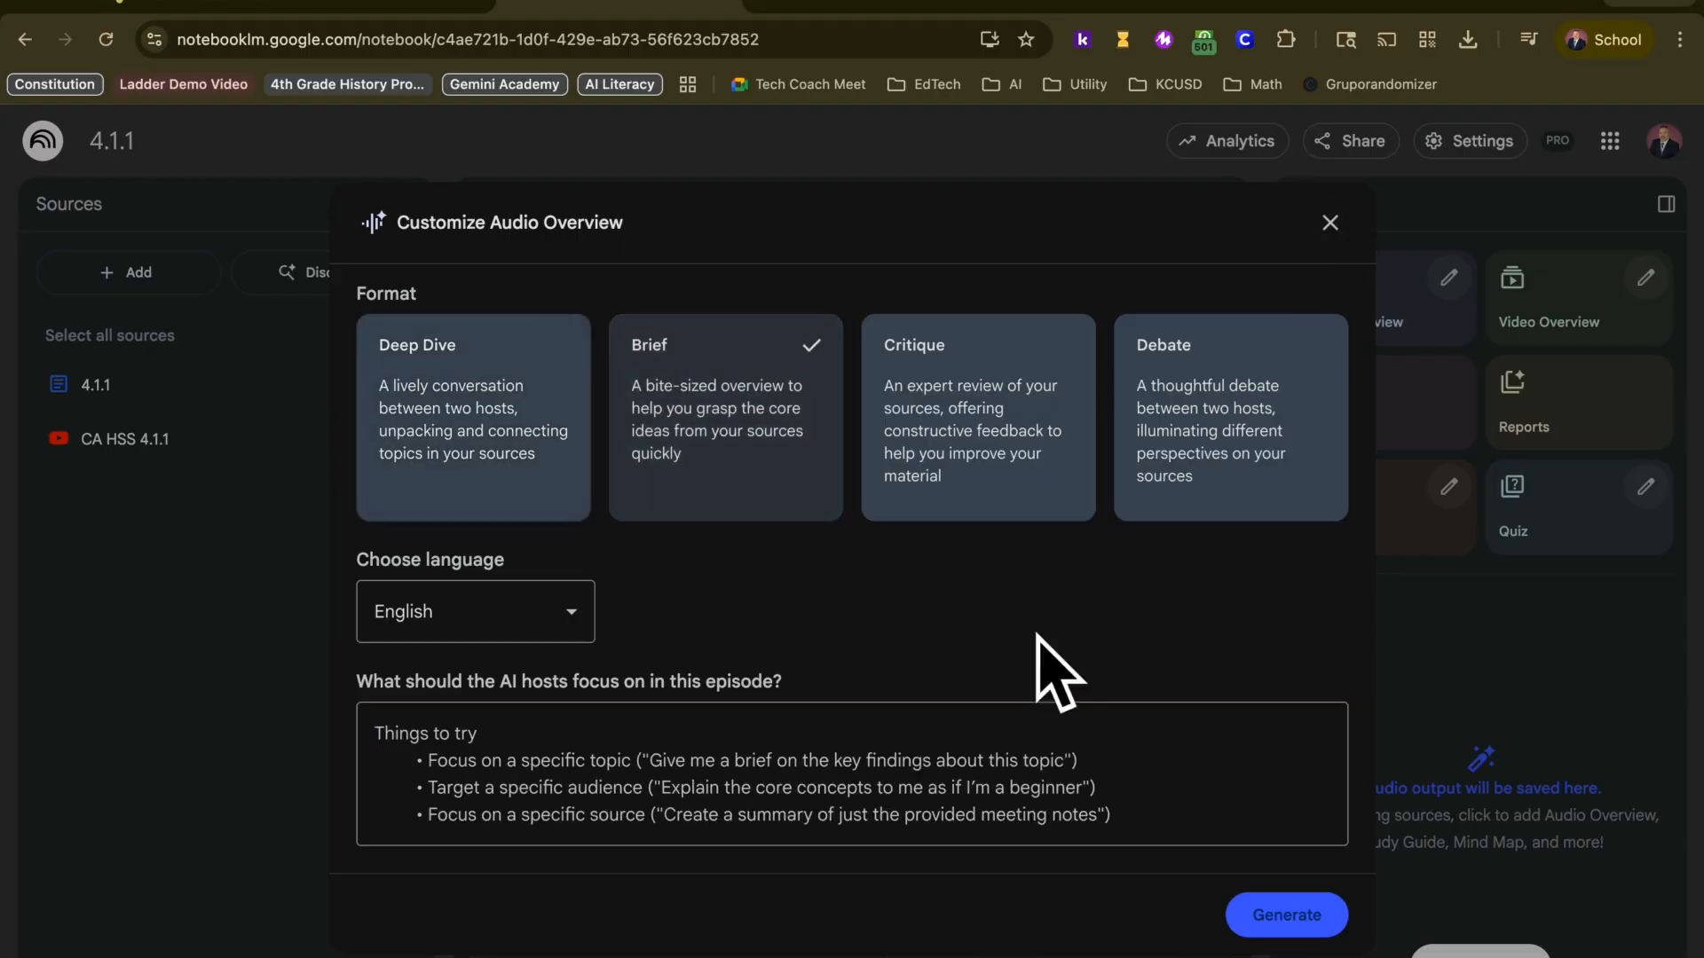
click(1271, 916)
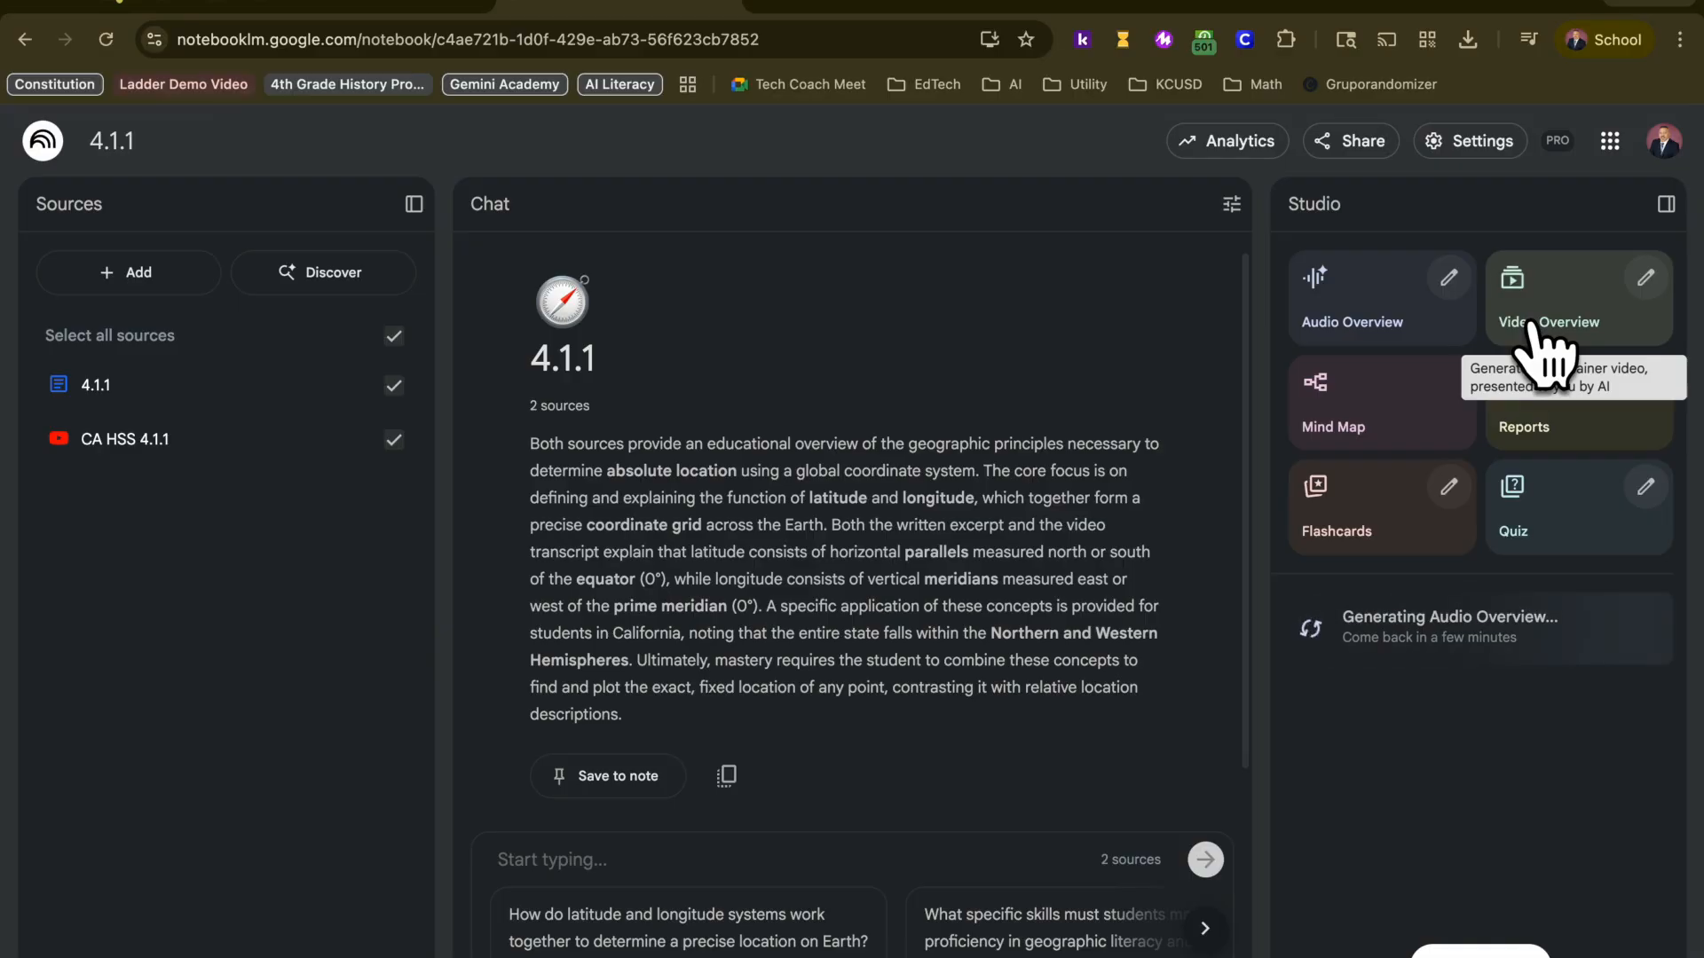
Generate an English video overview in the Brief format with the Heritage visual style
click(1646, 278)
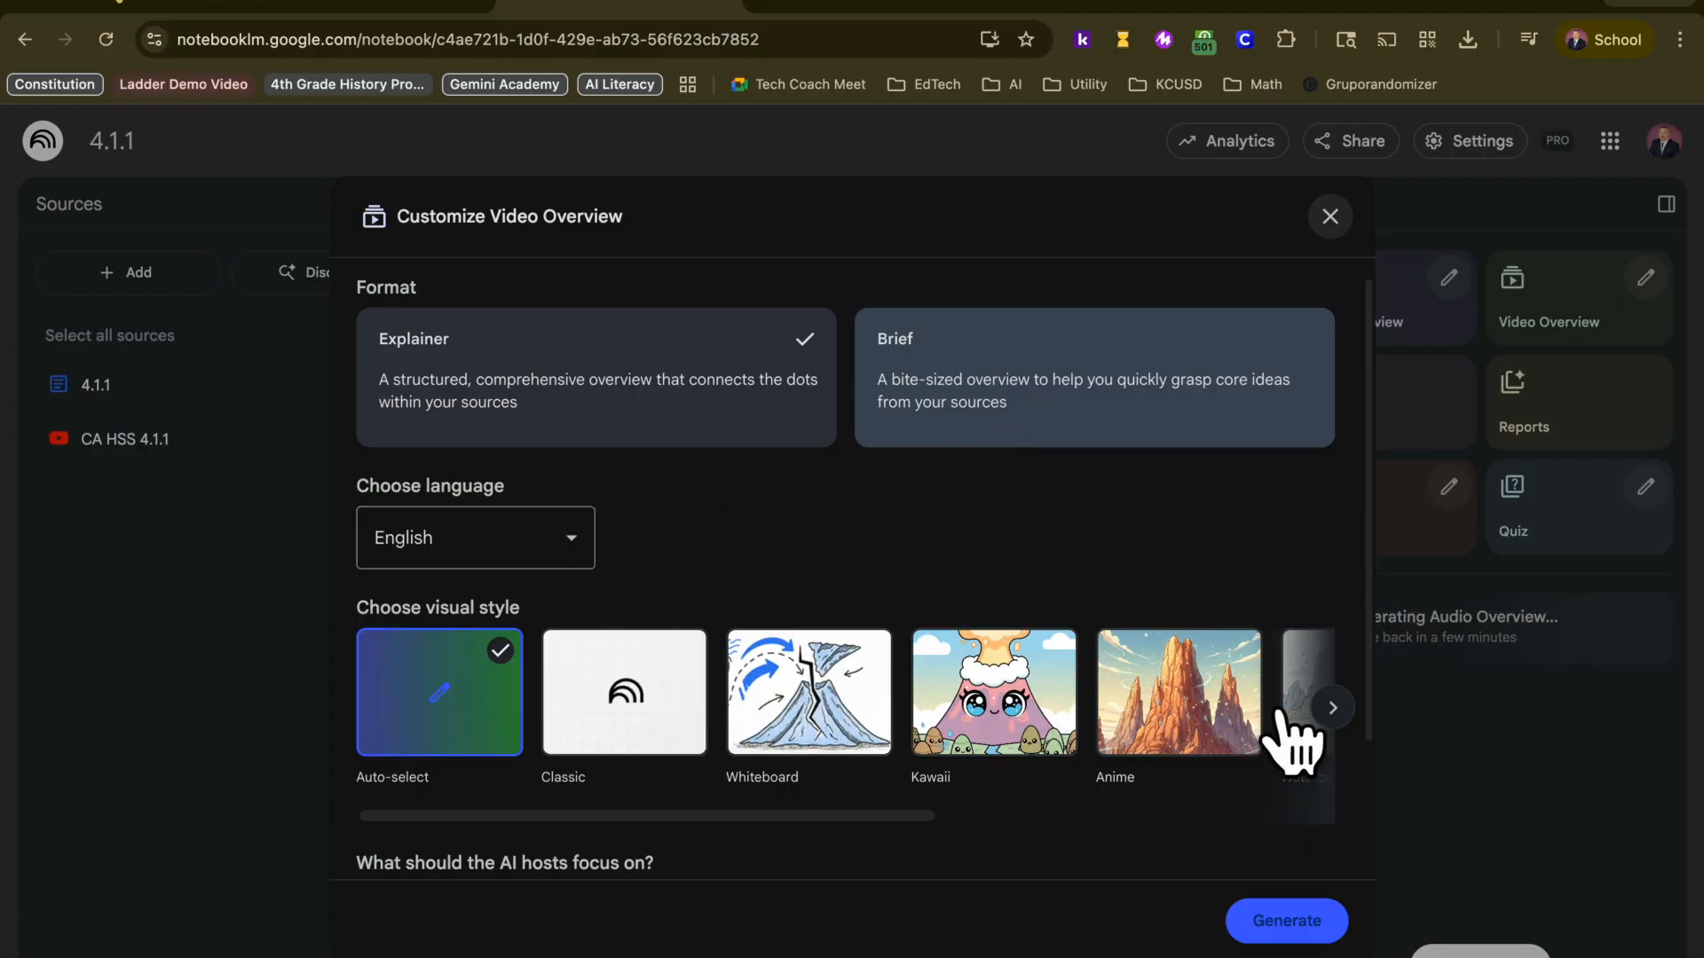
click(1331, 710)
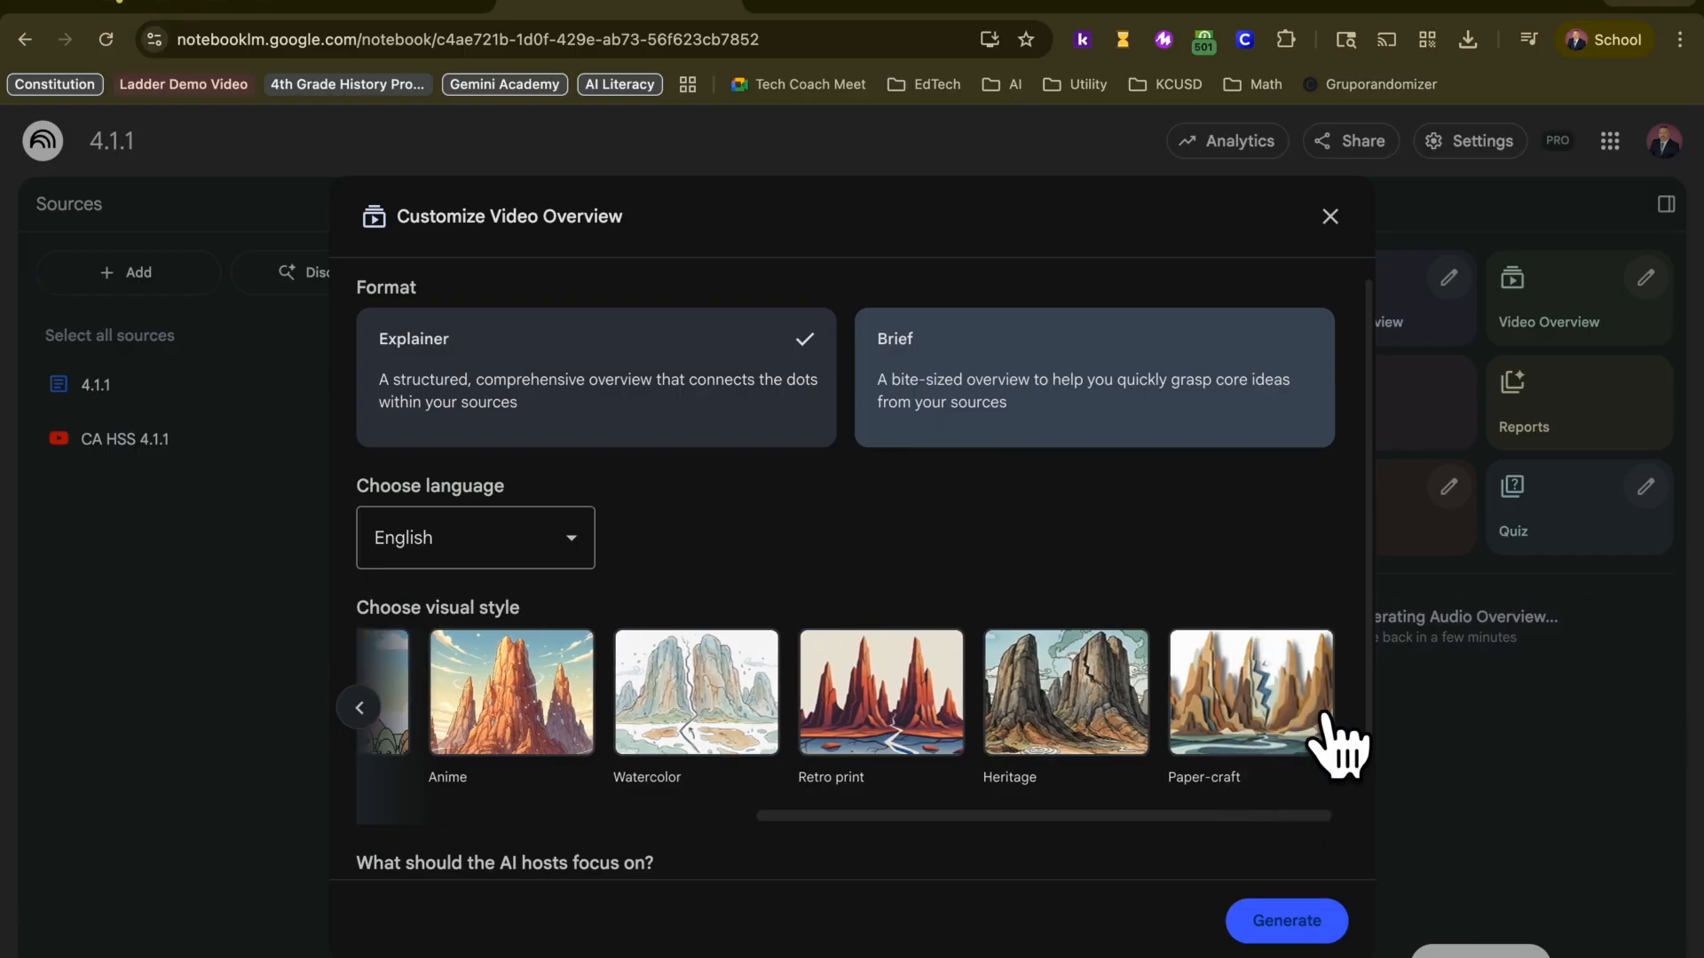
click(973, 444)
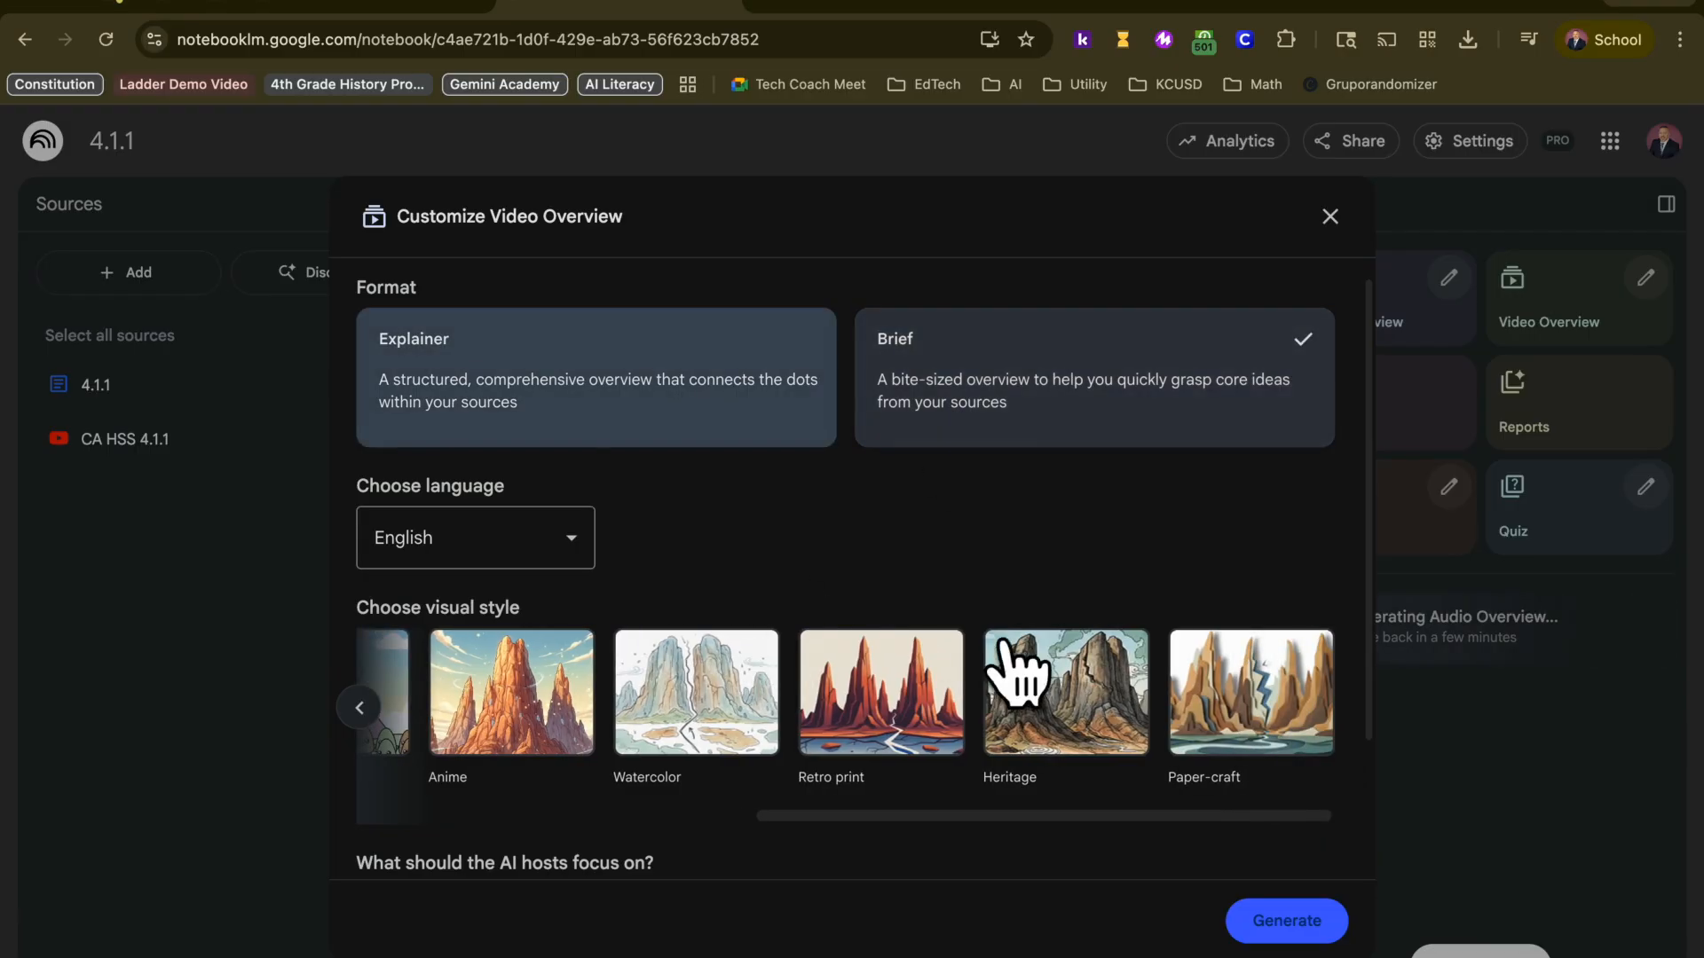
click(1048, 715)
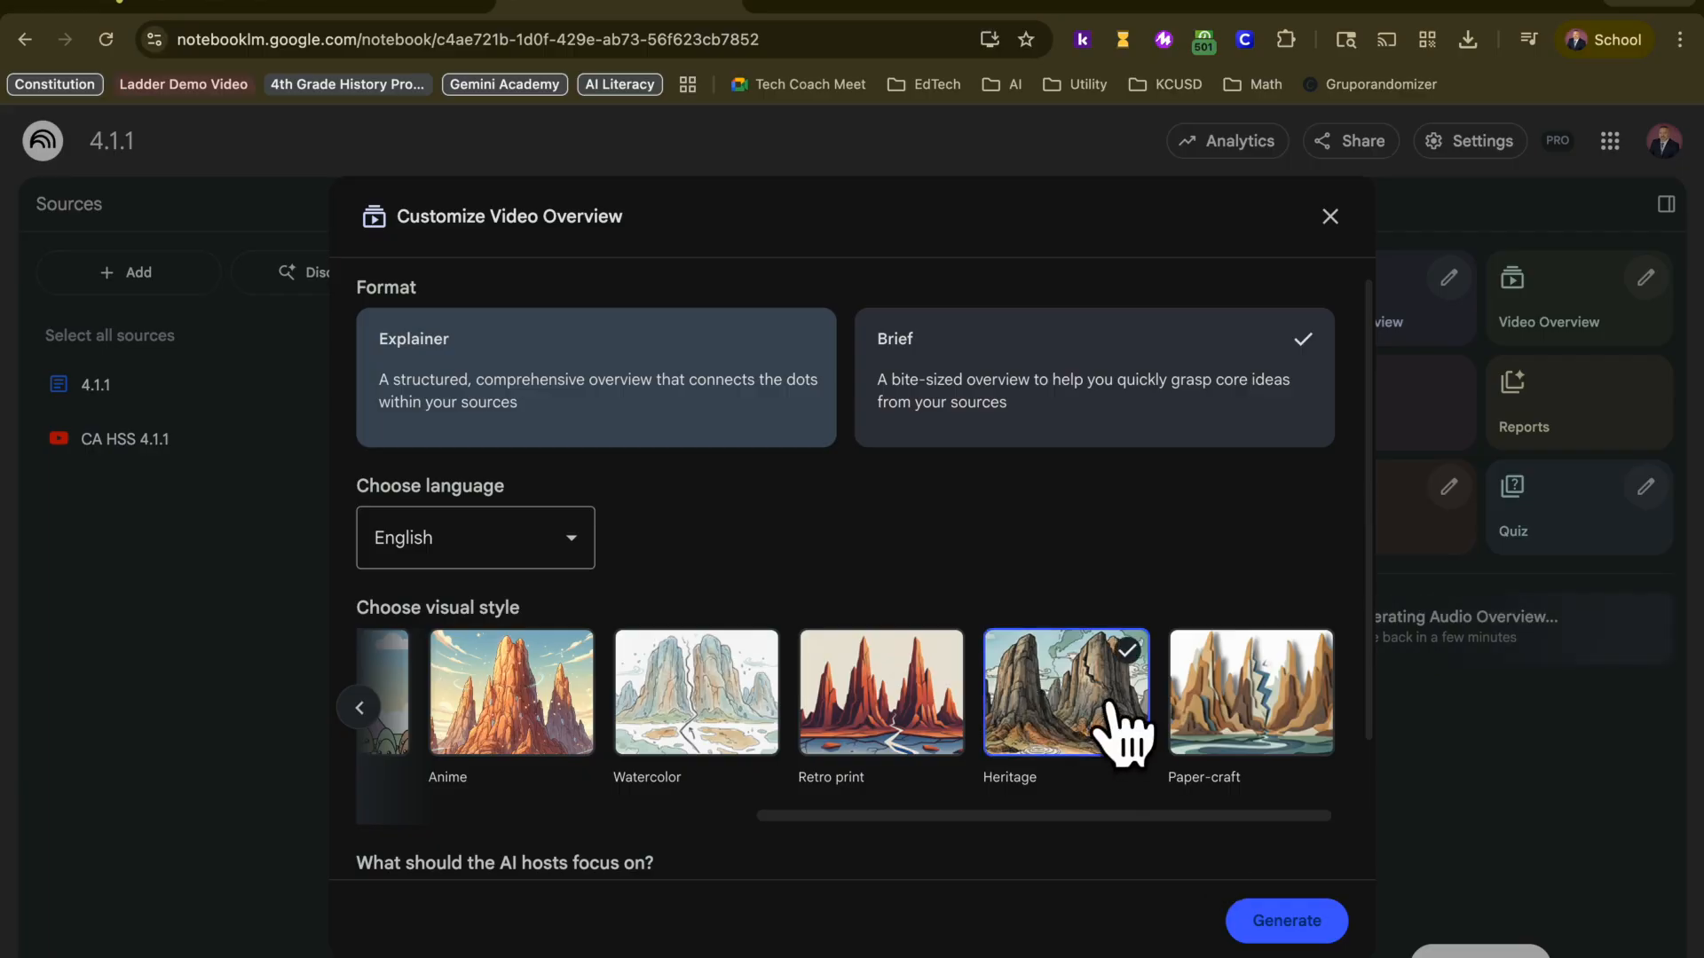
scroll(1122, 723, down, 2)
click(619, 768)
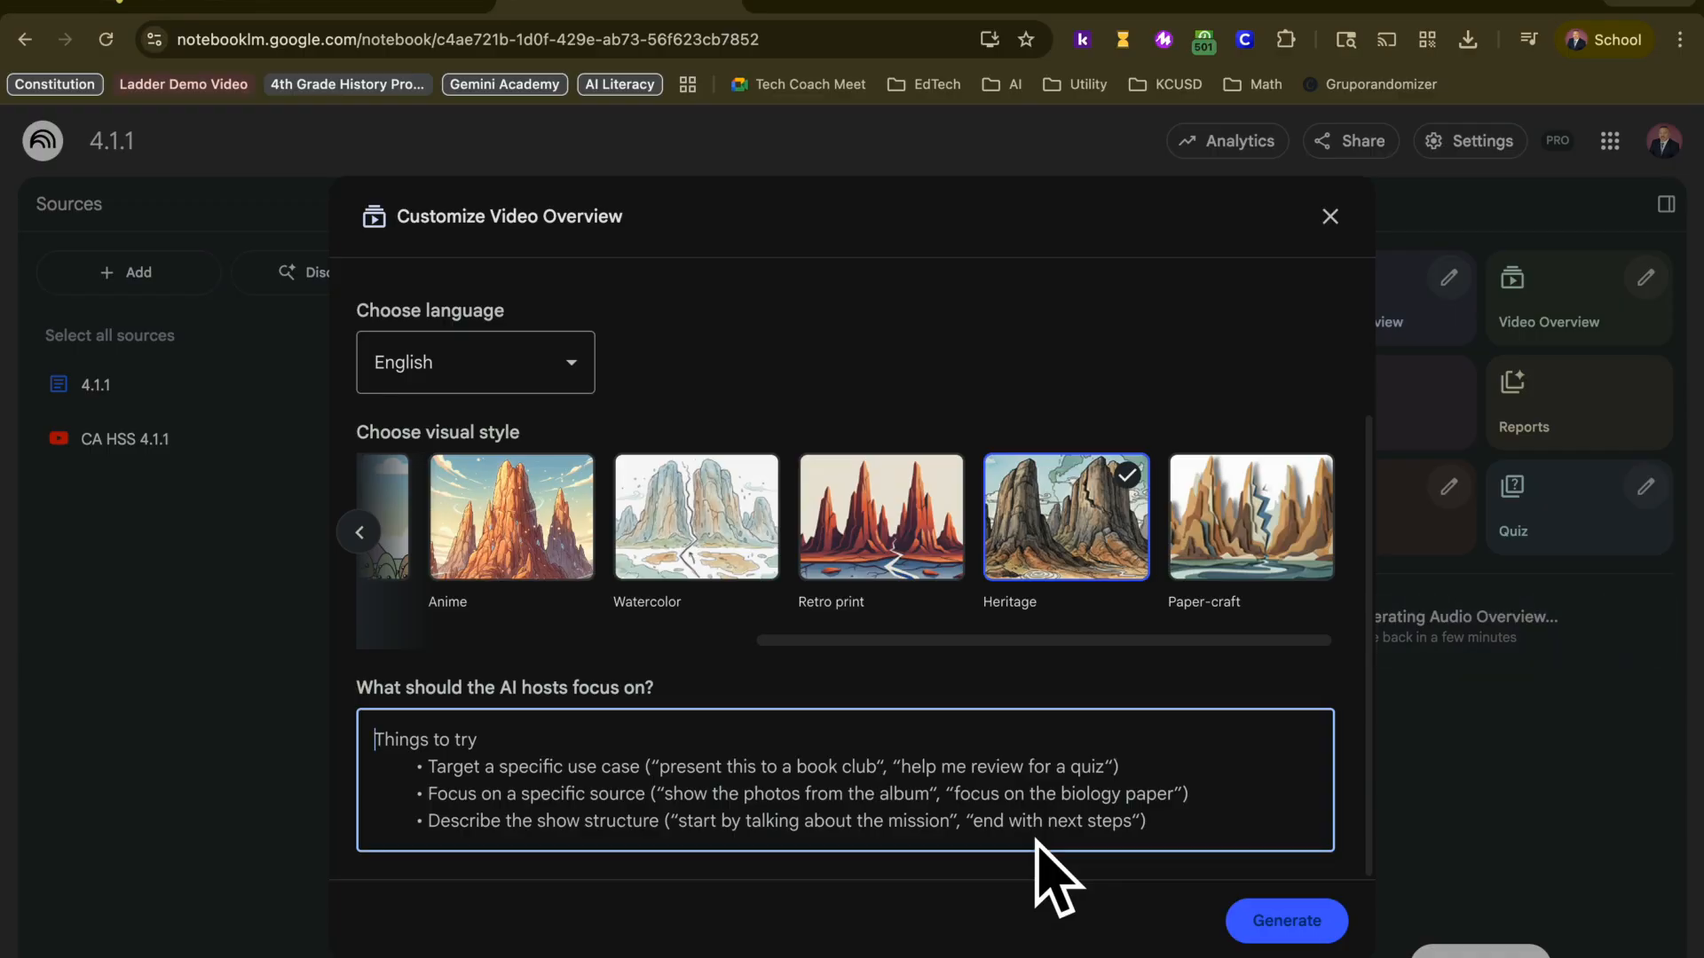
click(1296, 923)
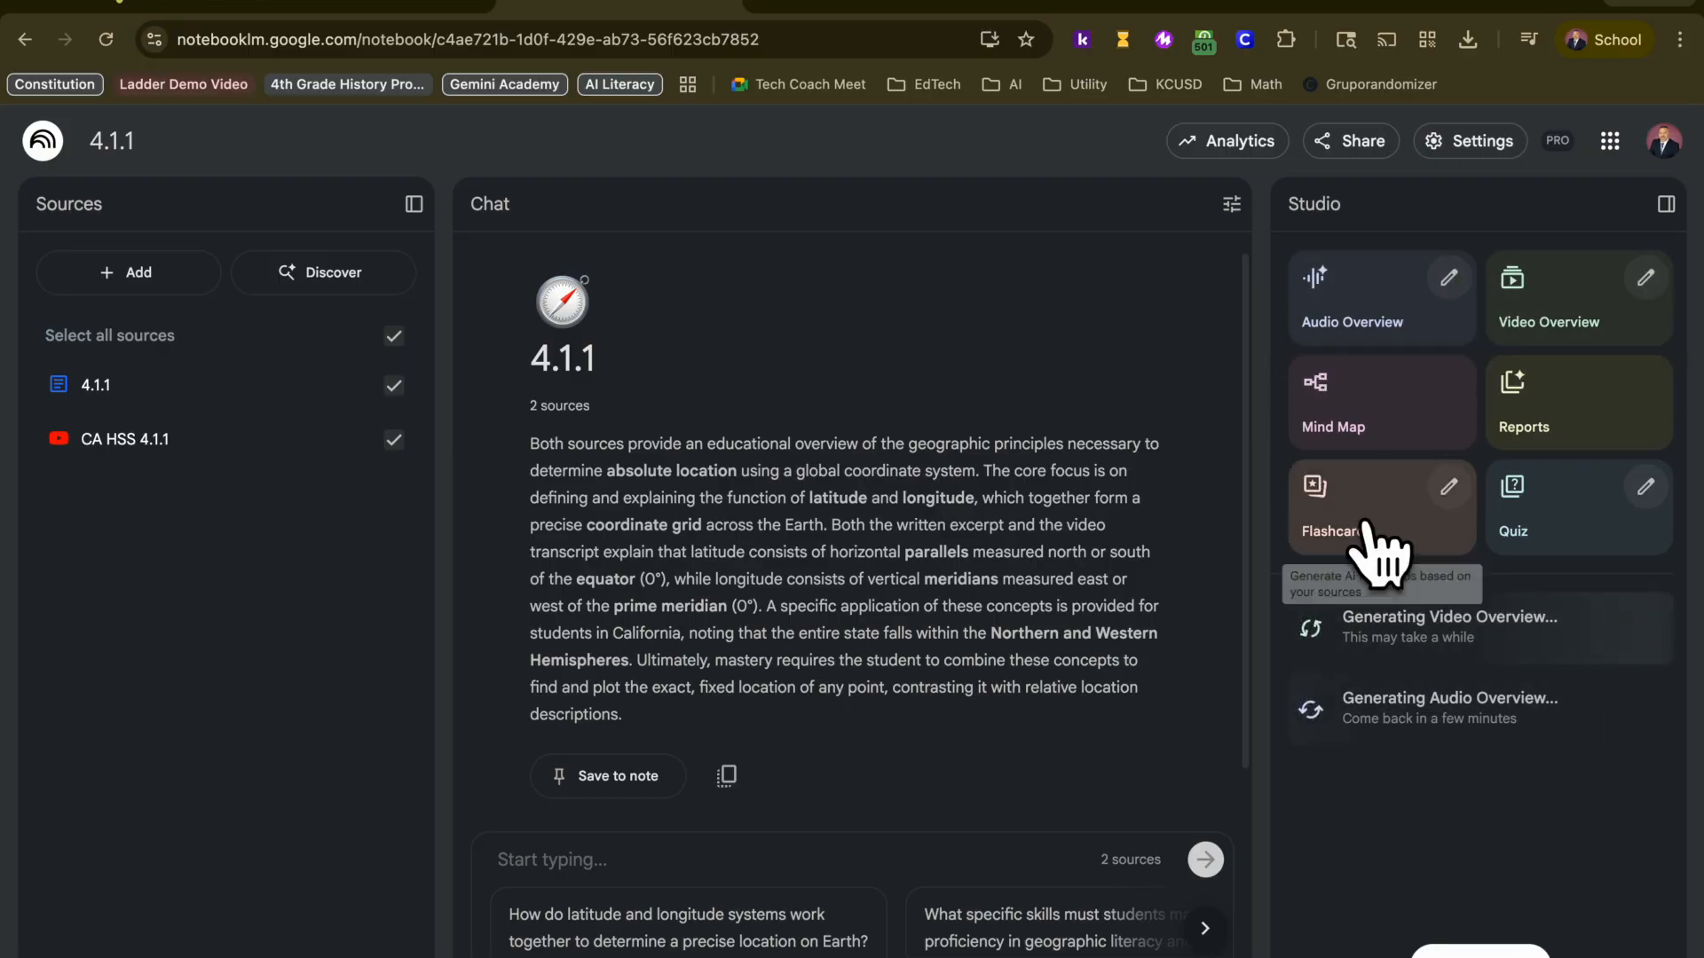
Generate a mind map from the sources, expand its first four branches to view their subtopics, and return to the Studio overview
click(1342, 419)
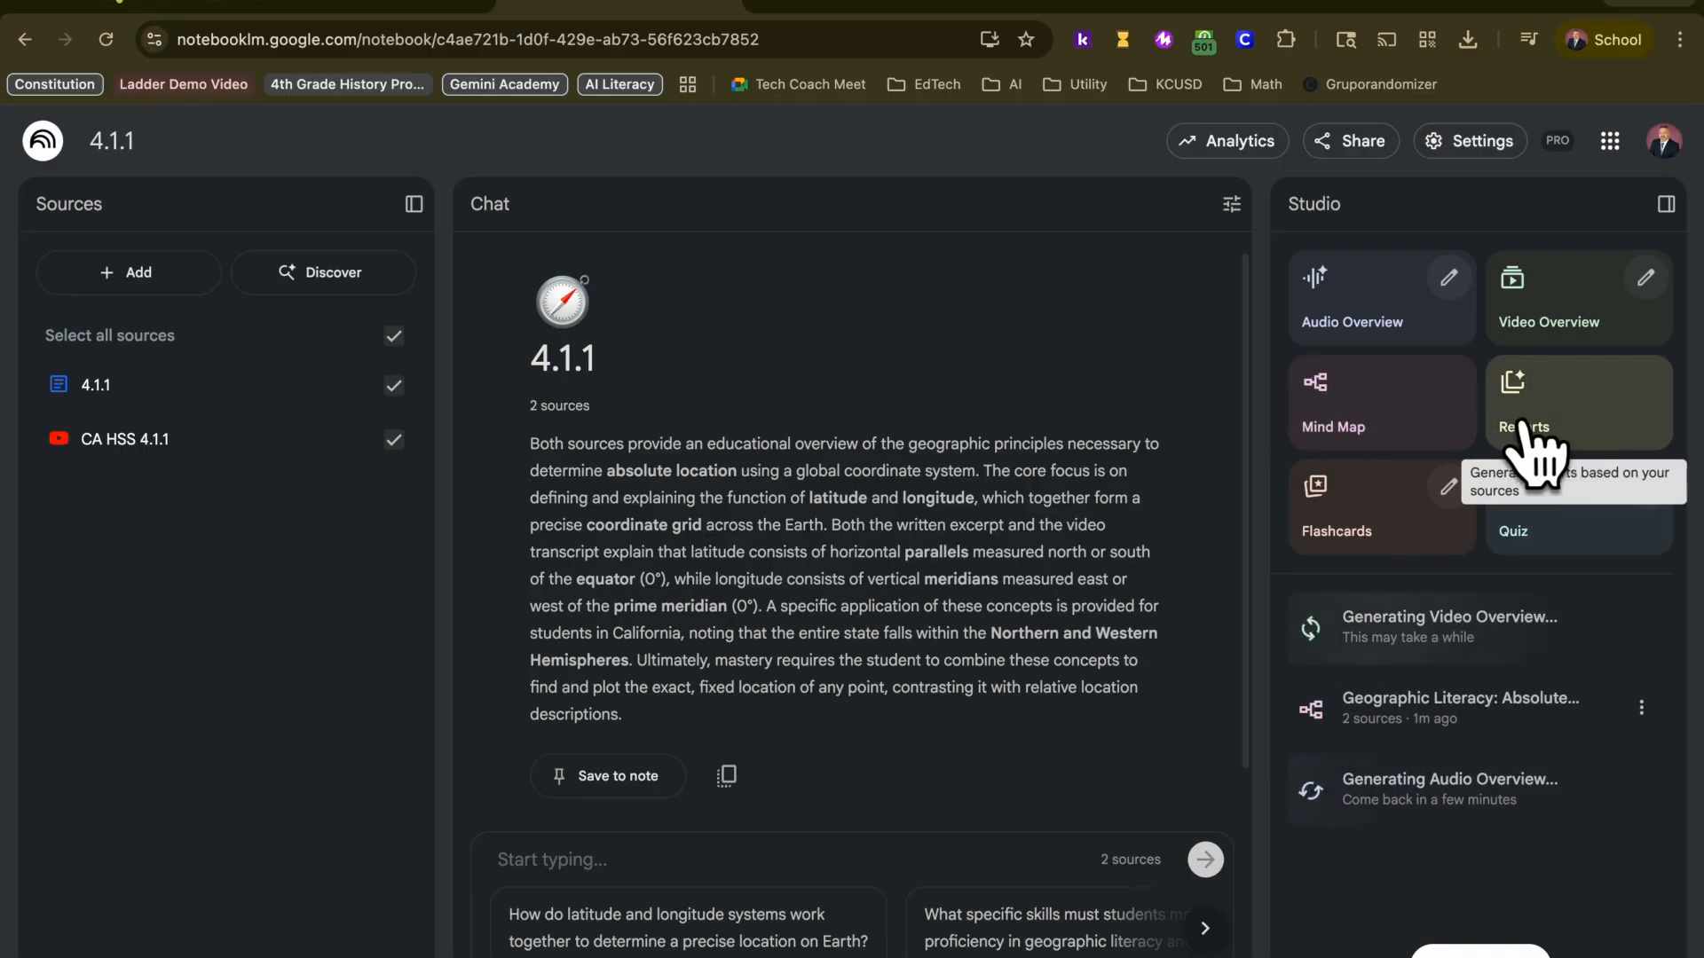
click(1413, 710)
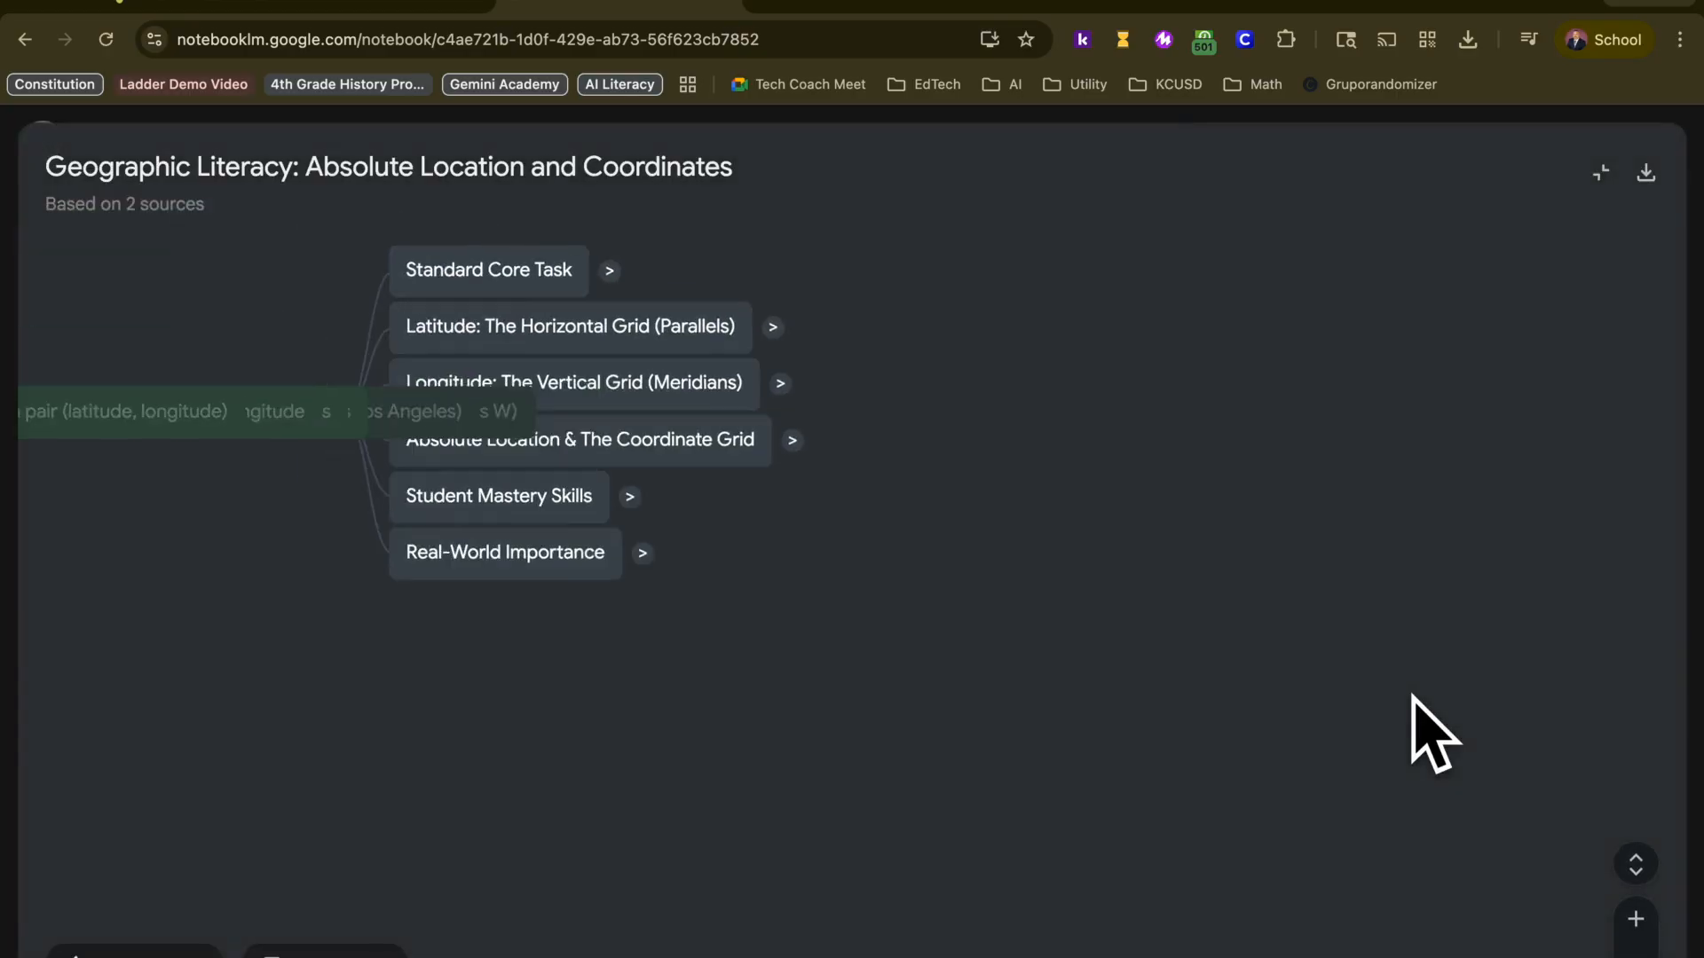
click(754, 280)
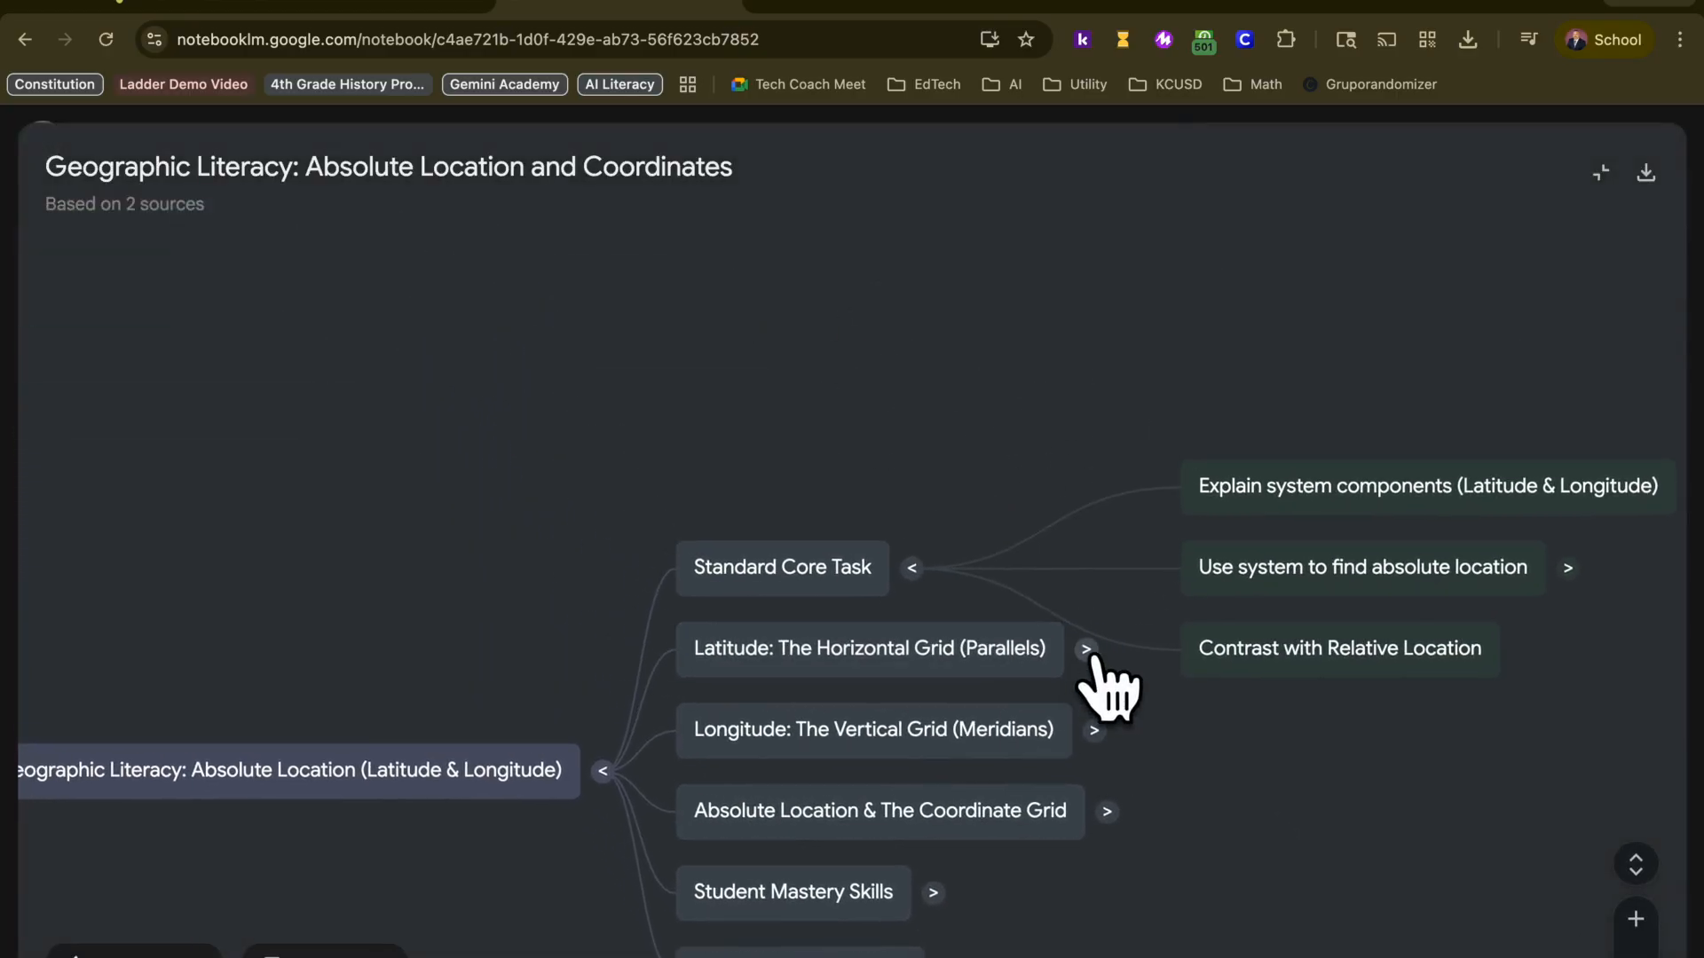
click(1088, 650)
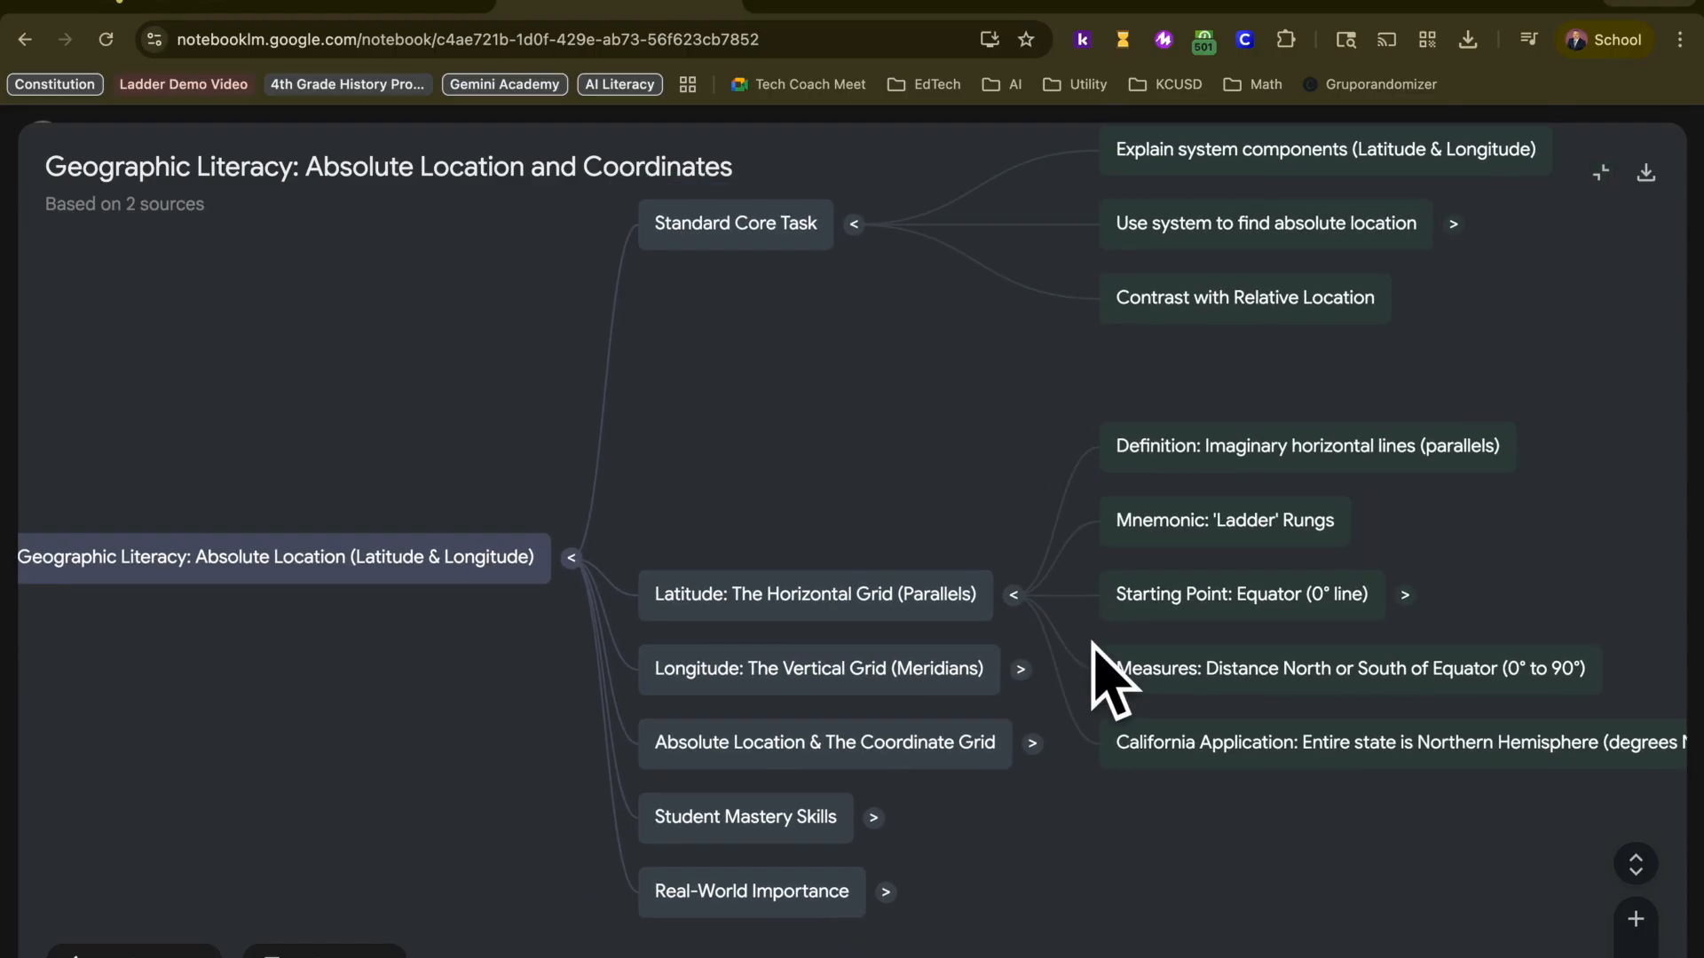
click(1020, 668)
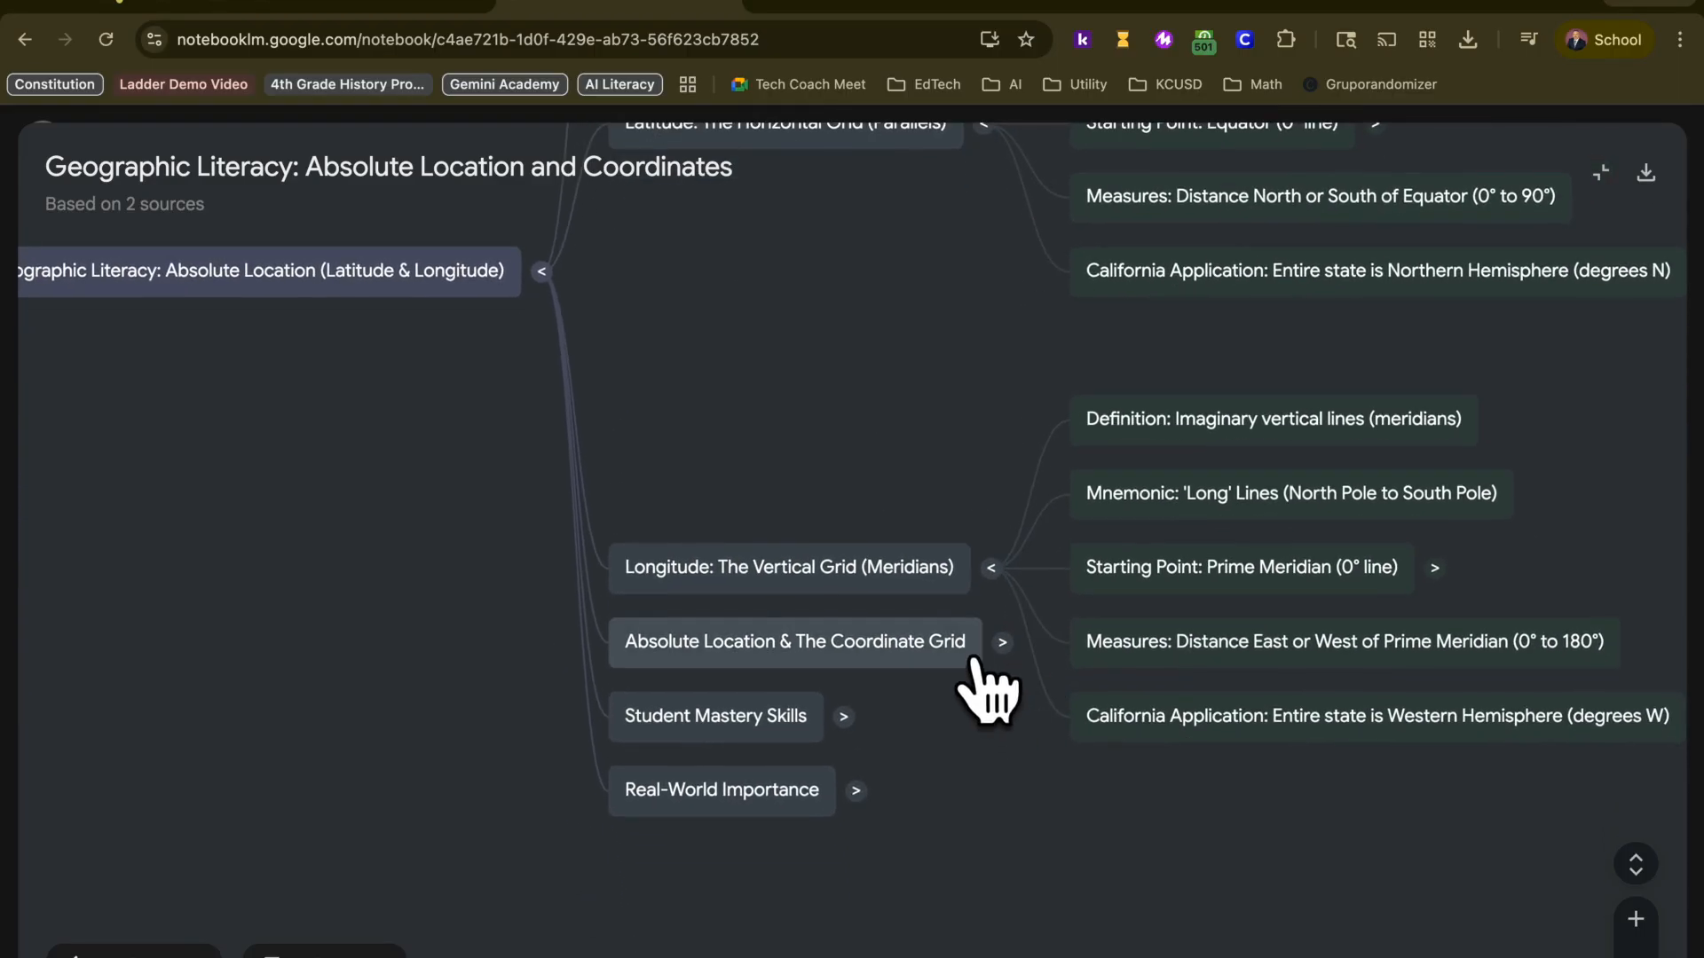
click(1000, 645)
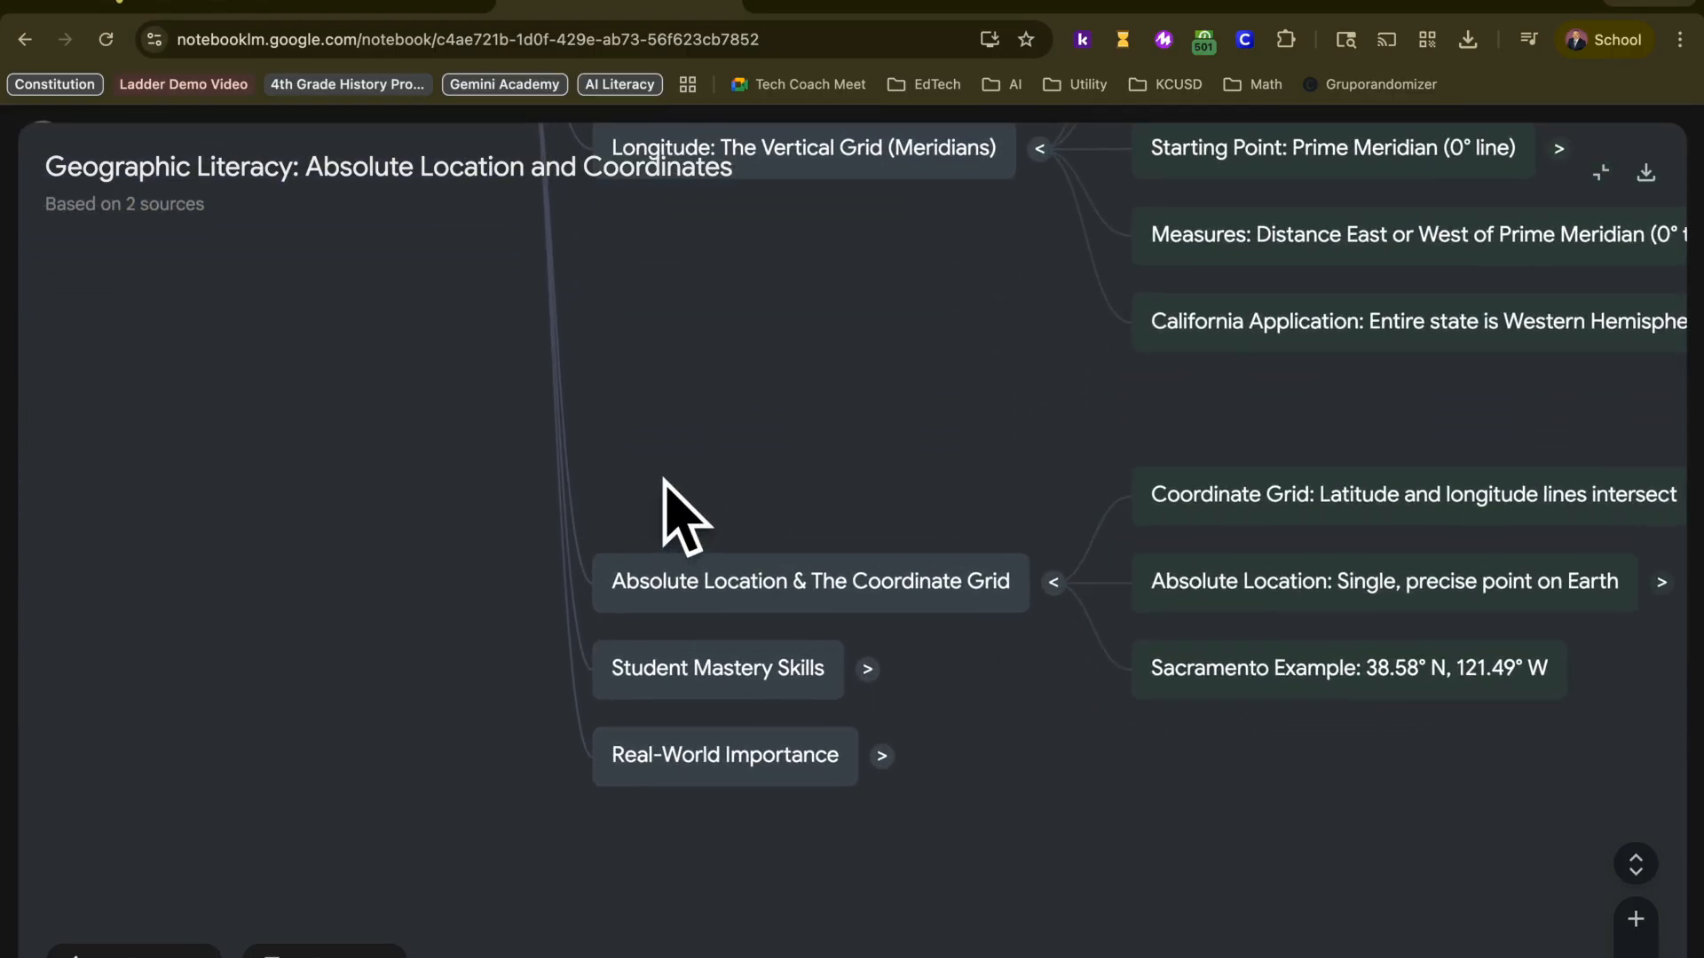
click(1600, 173)
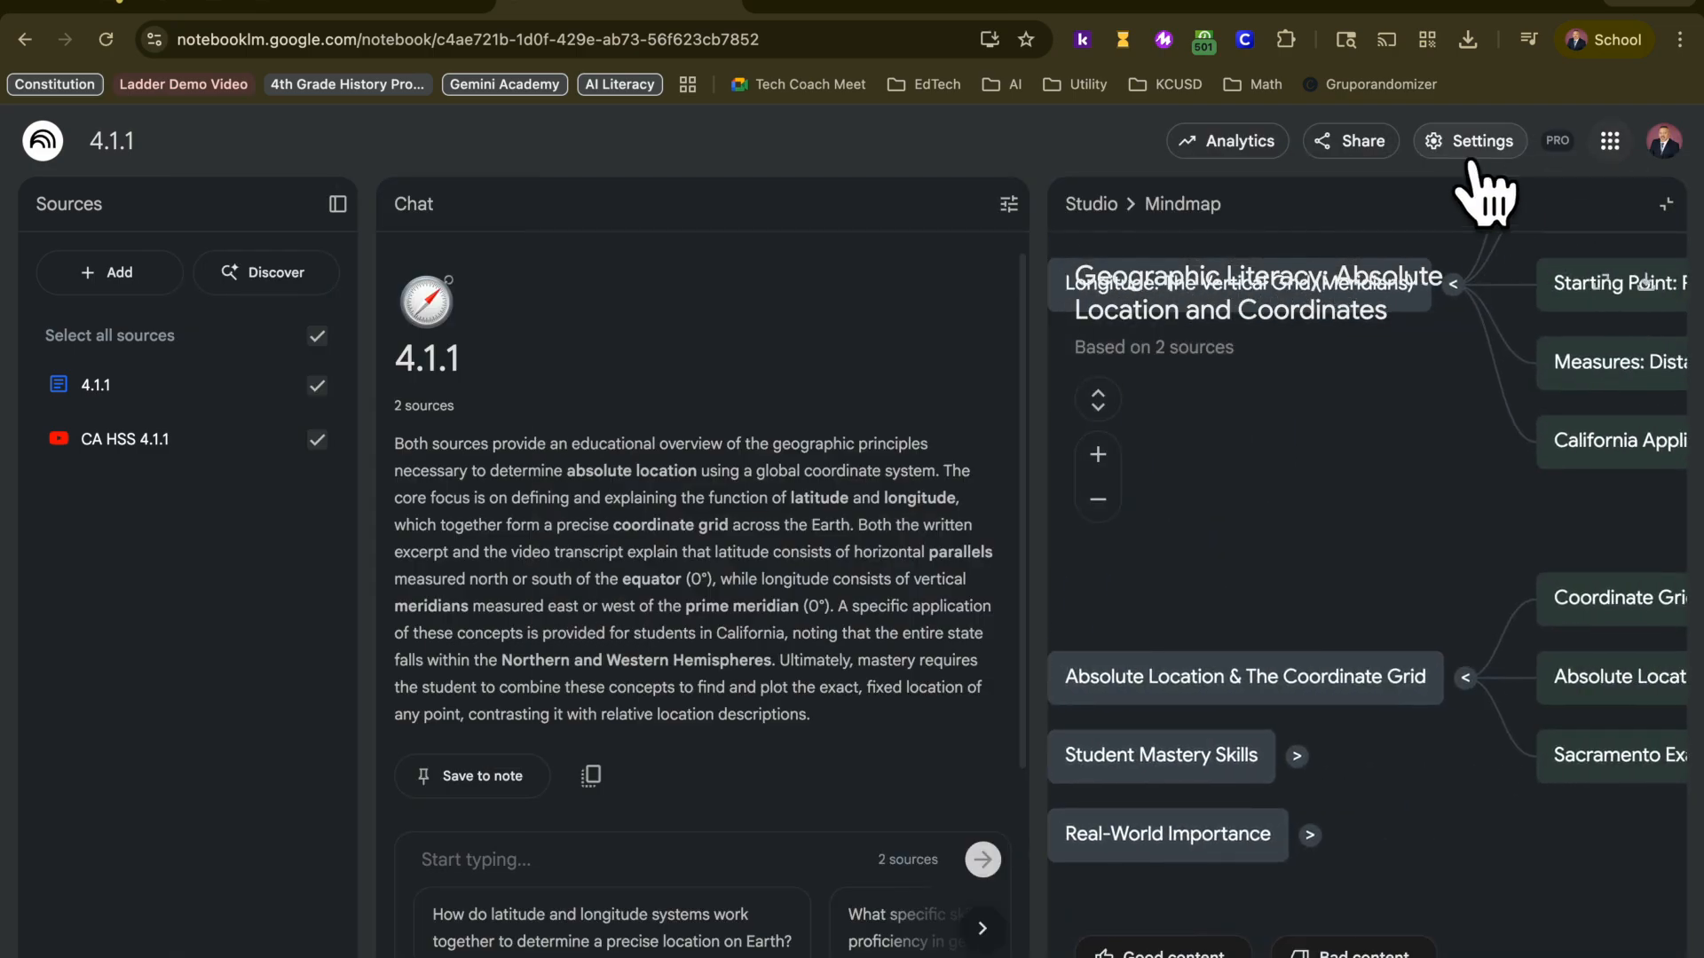
click(1097, 204)
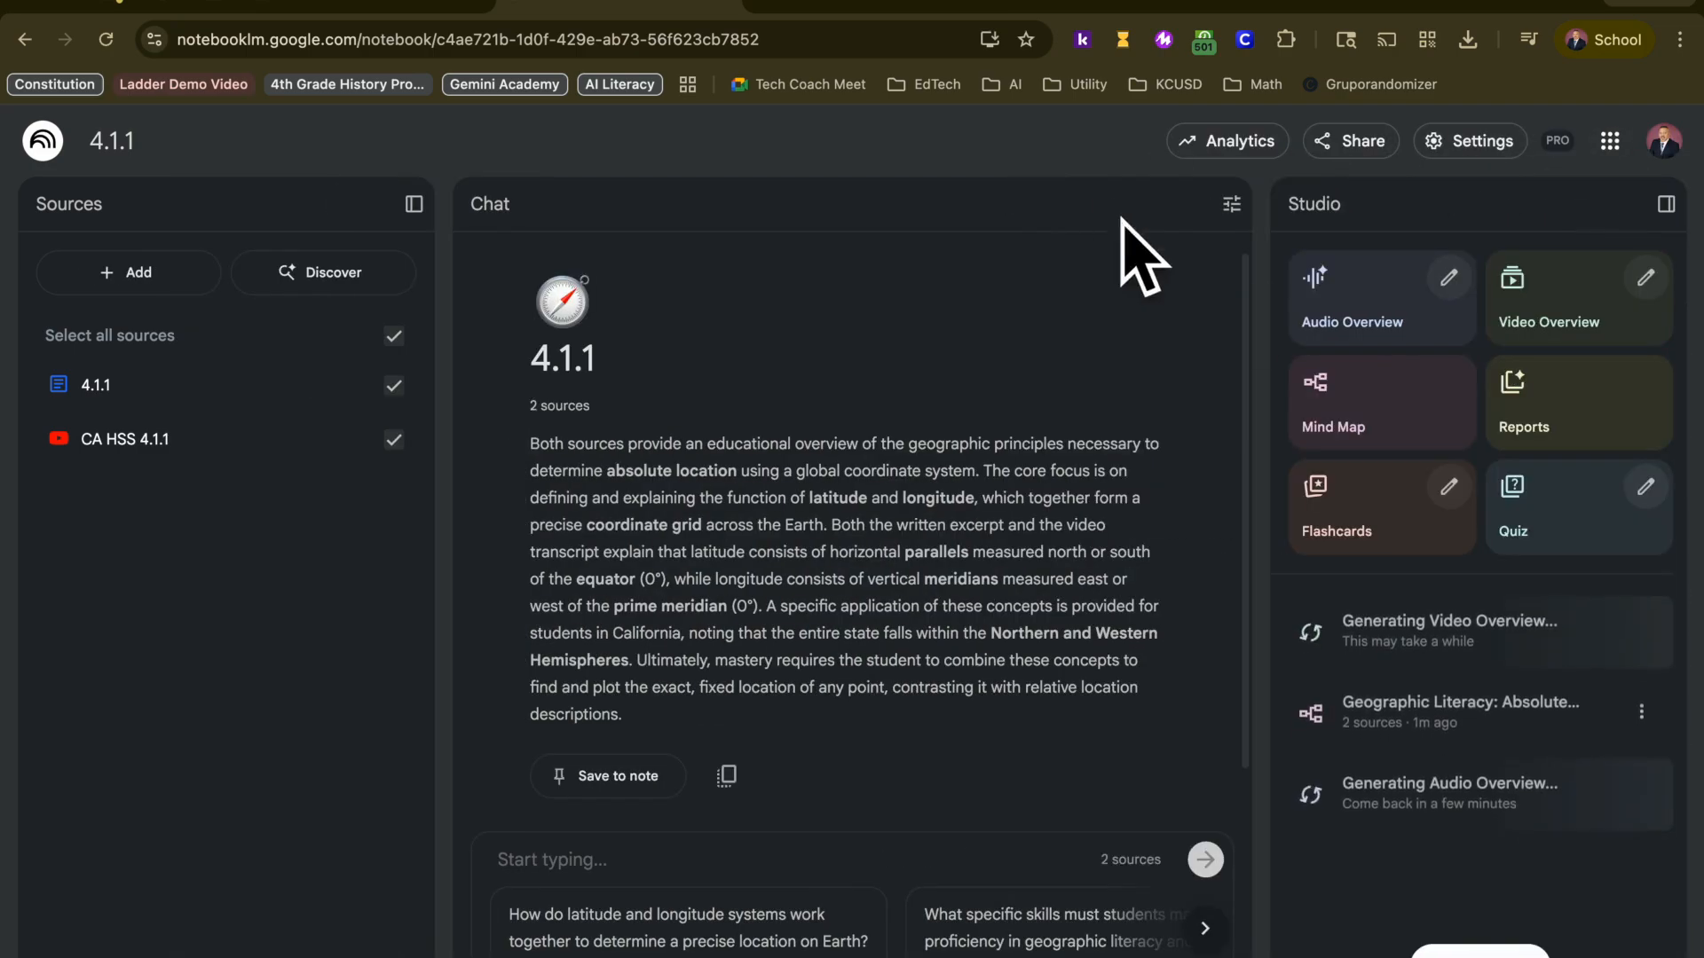
Examine the suggested report formats and the Concept Story prompt, and leave report creation without generating
click(1538, 390)
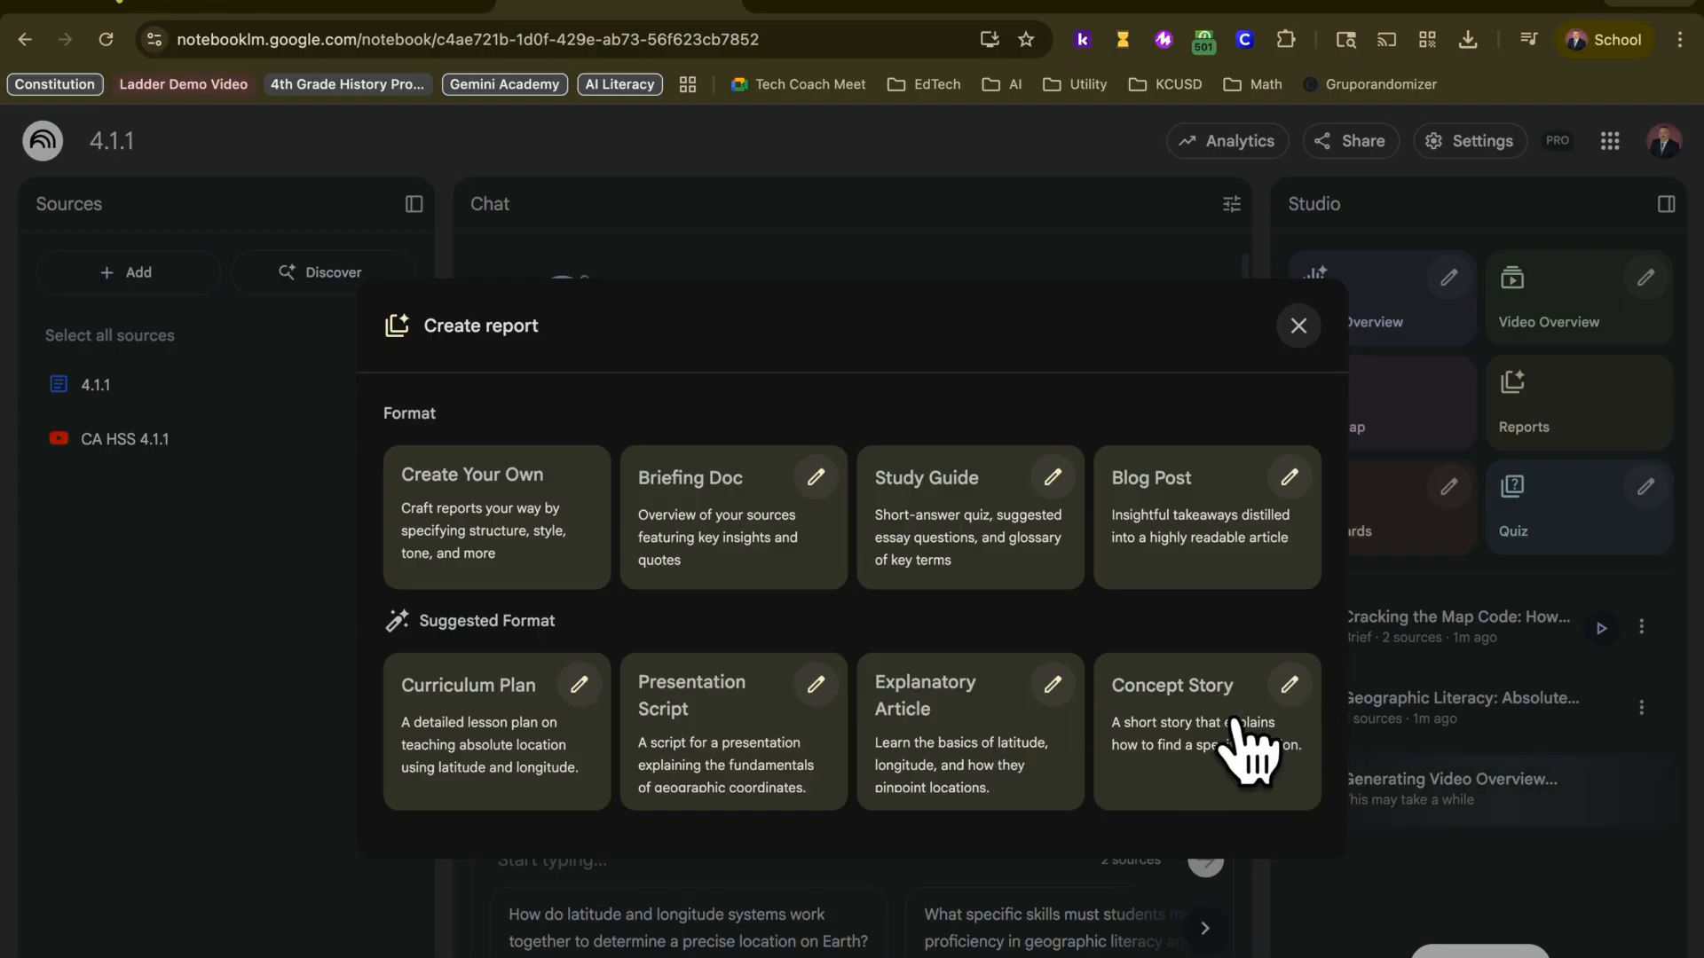
click(1288, 684)
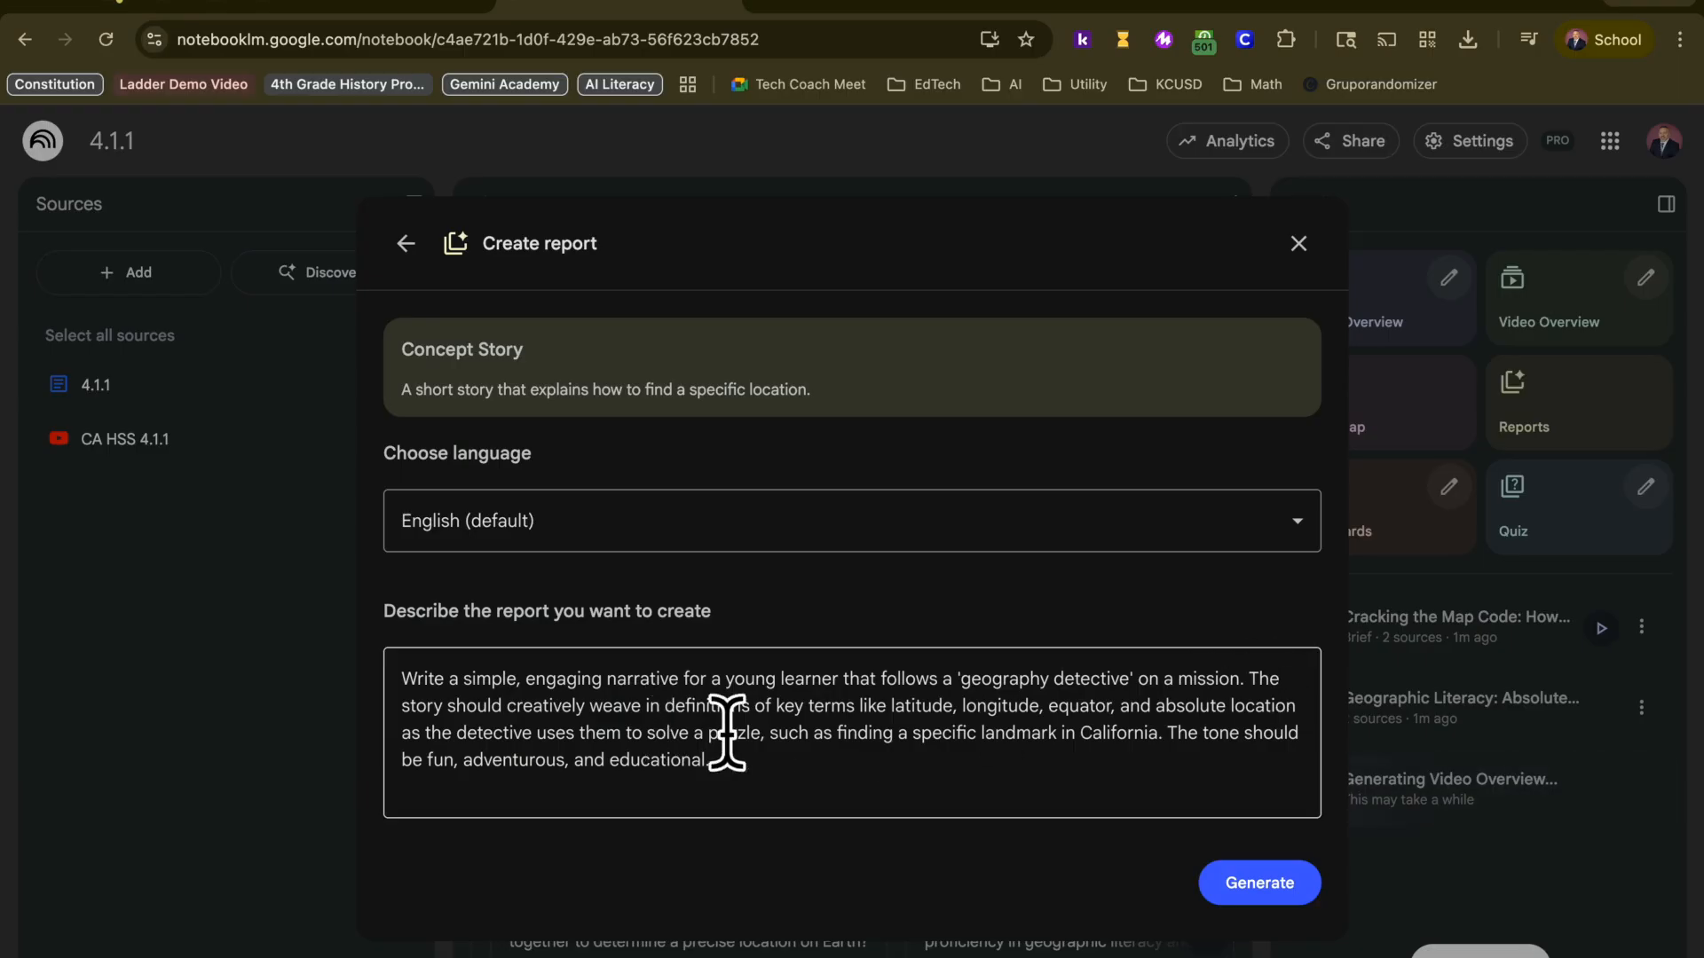
click(756, 753)
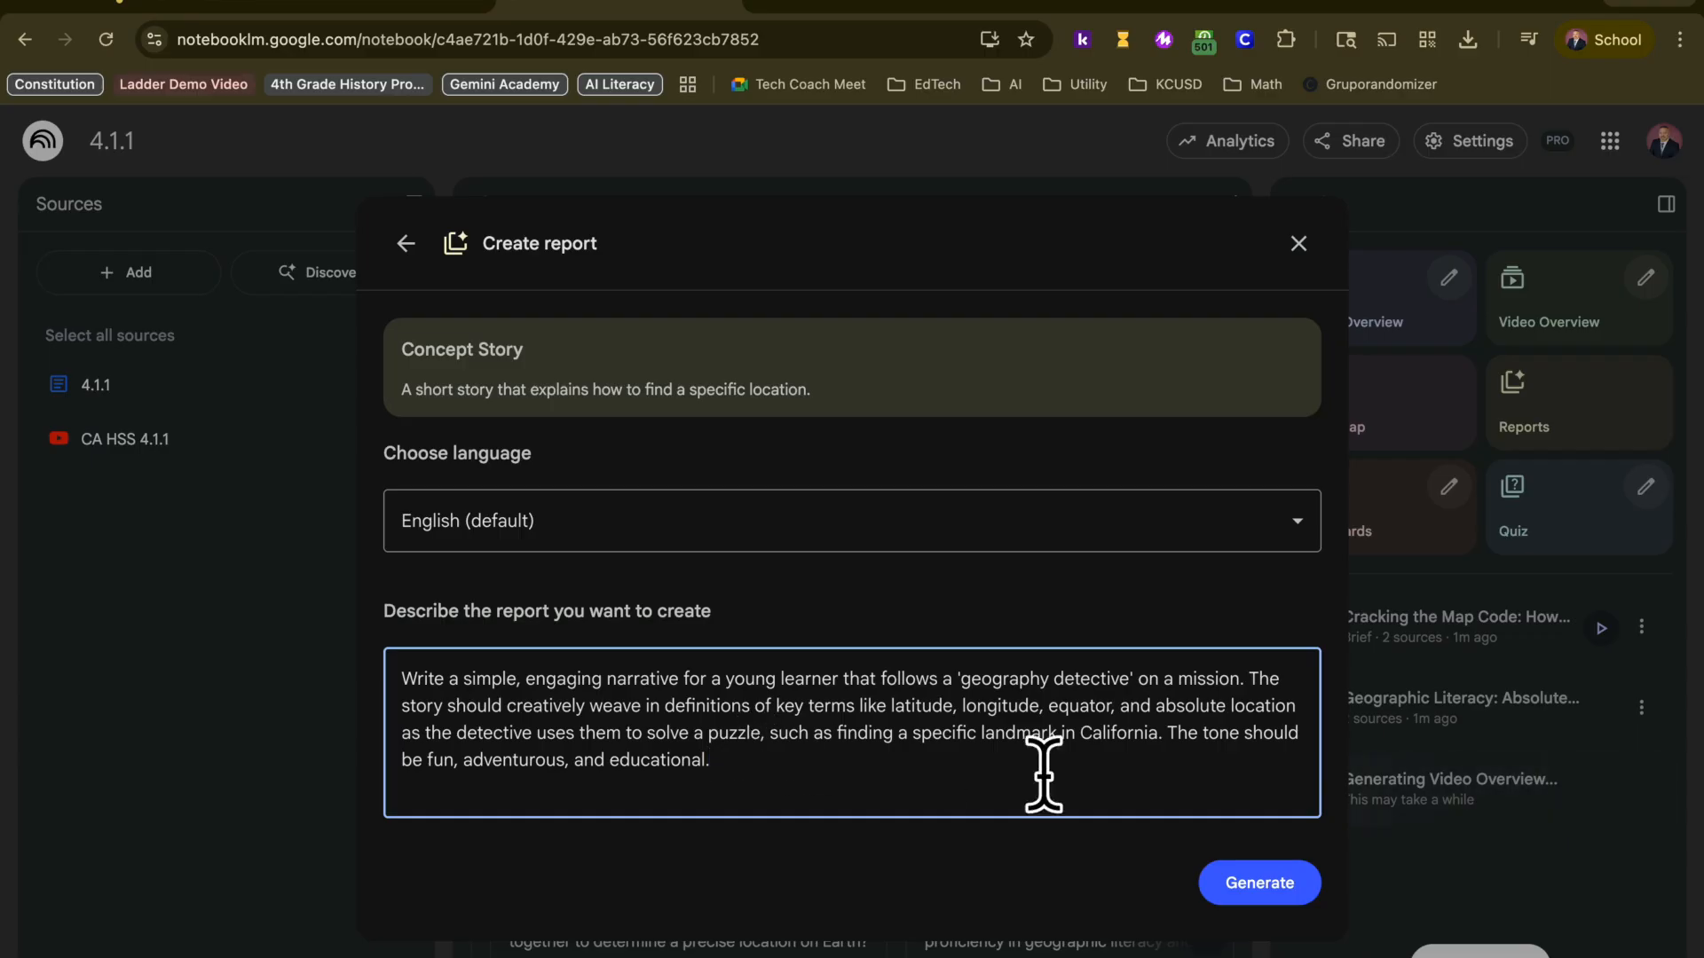
click(1298, 245)
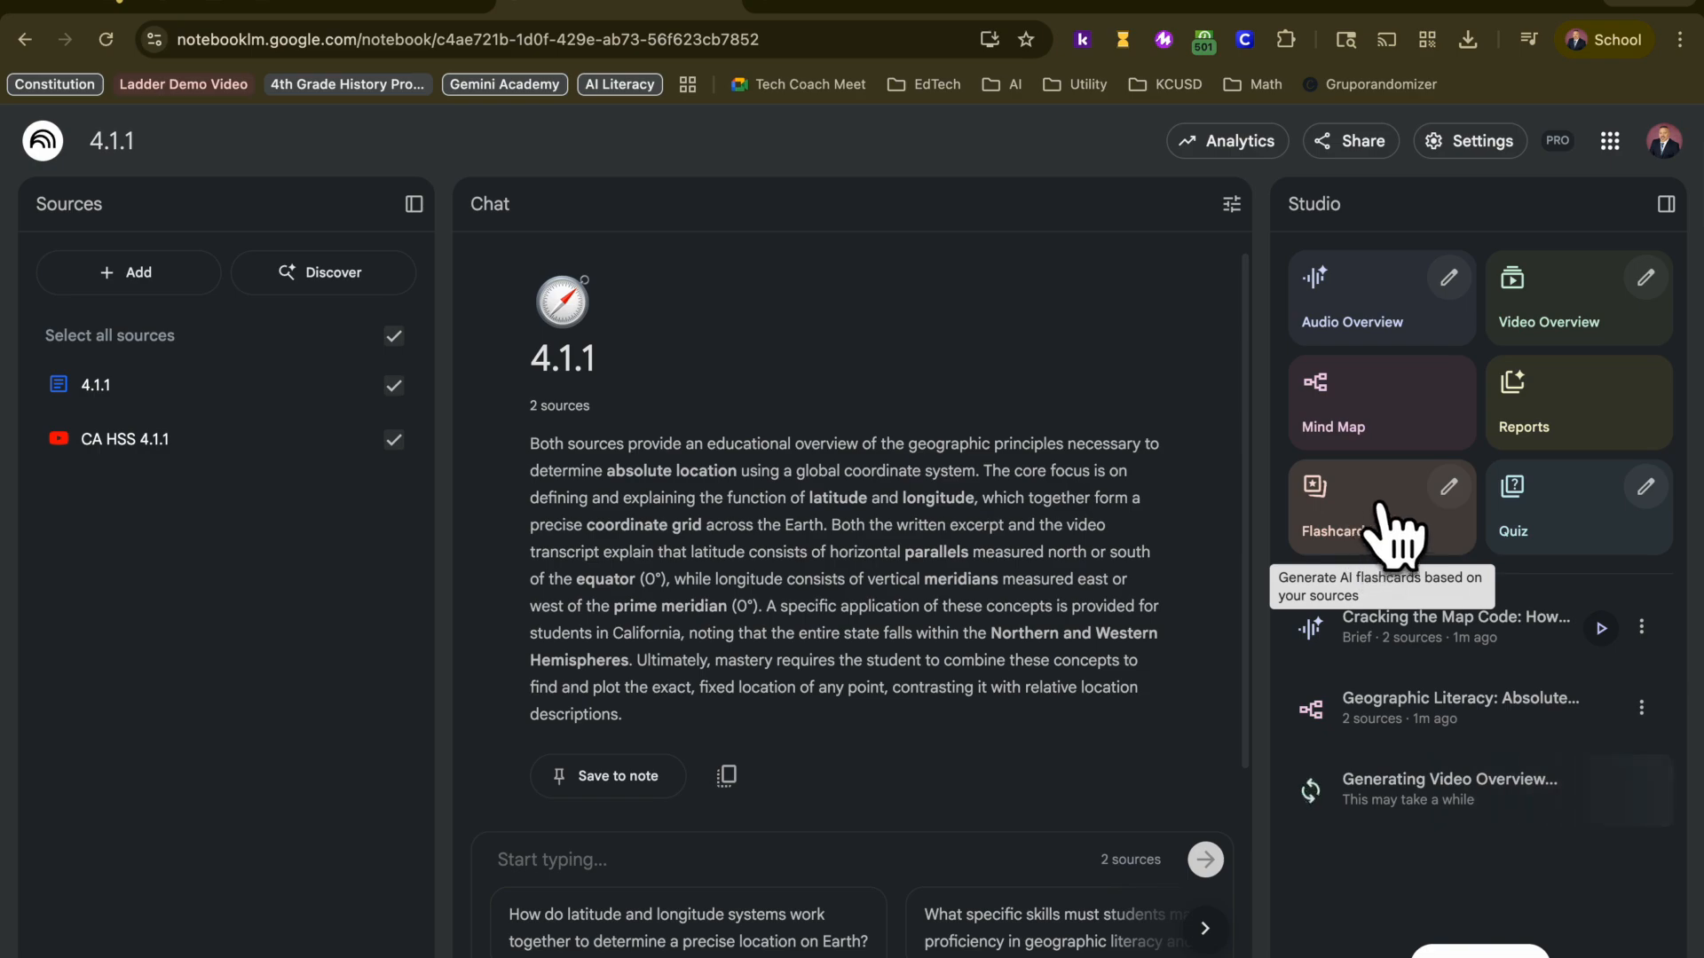
Generate a flashcard set with fewer cards and easy difficulty
click(1448, 488)
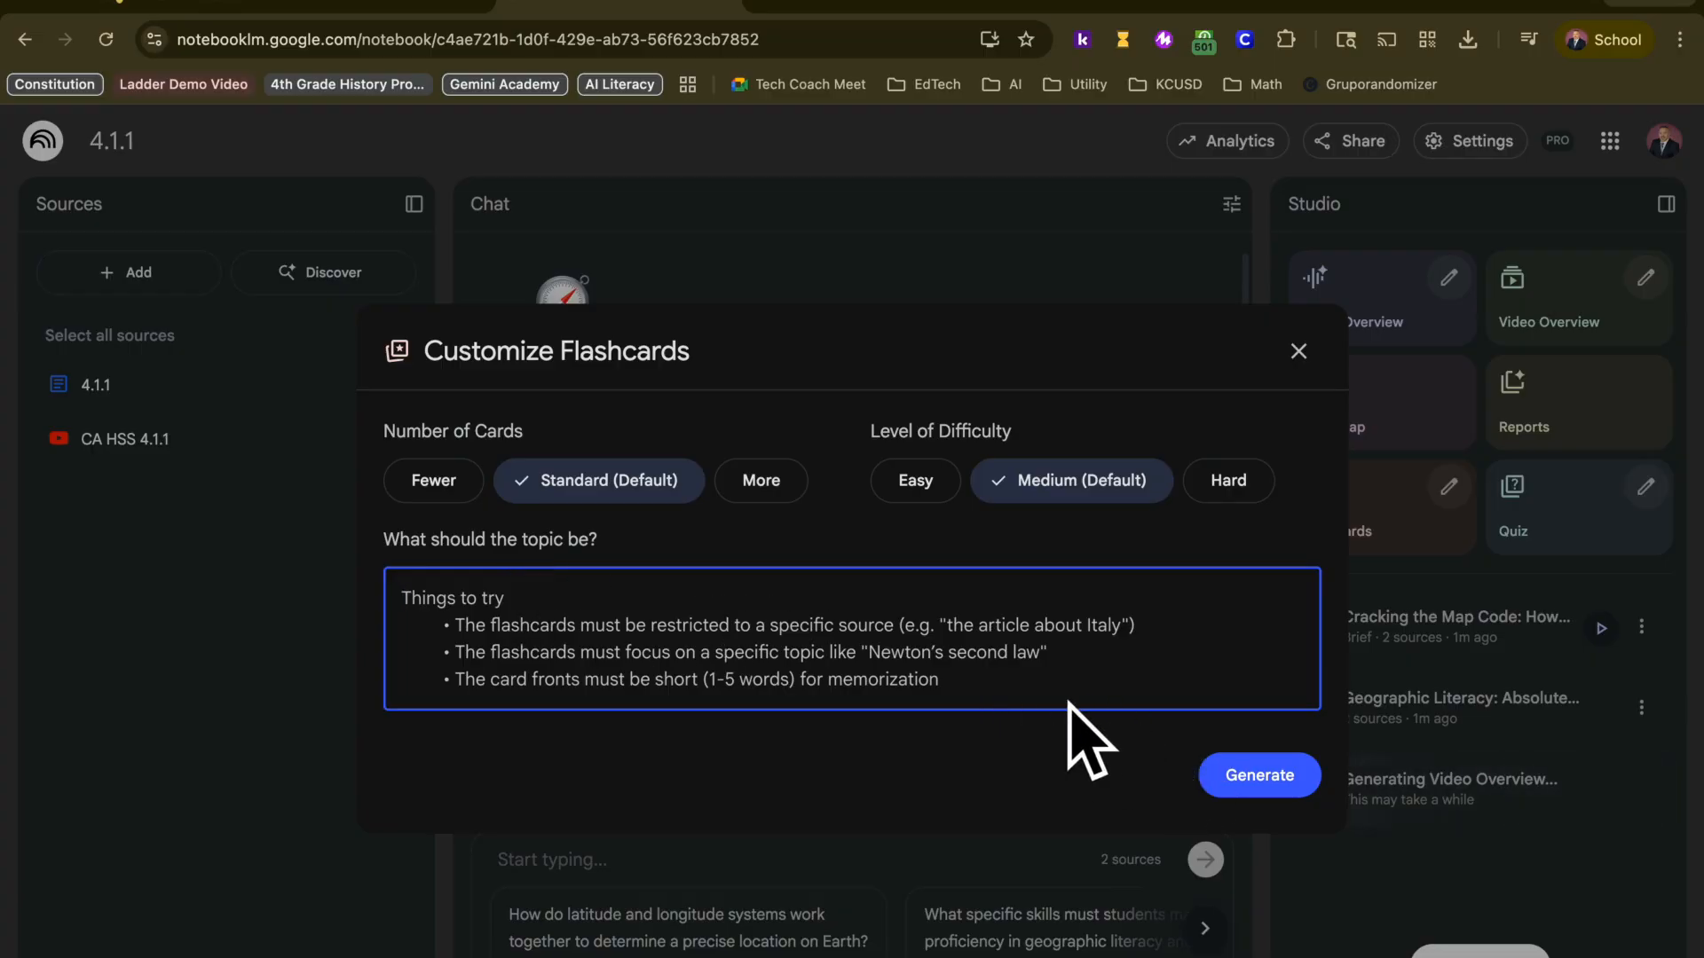
click(915, 475)
click(432, 484)
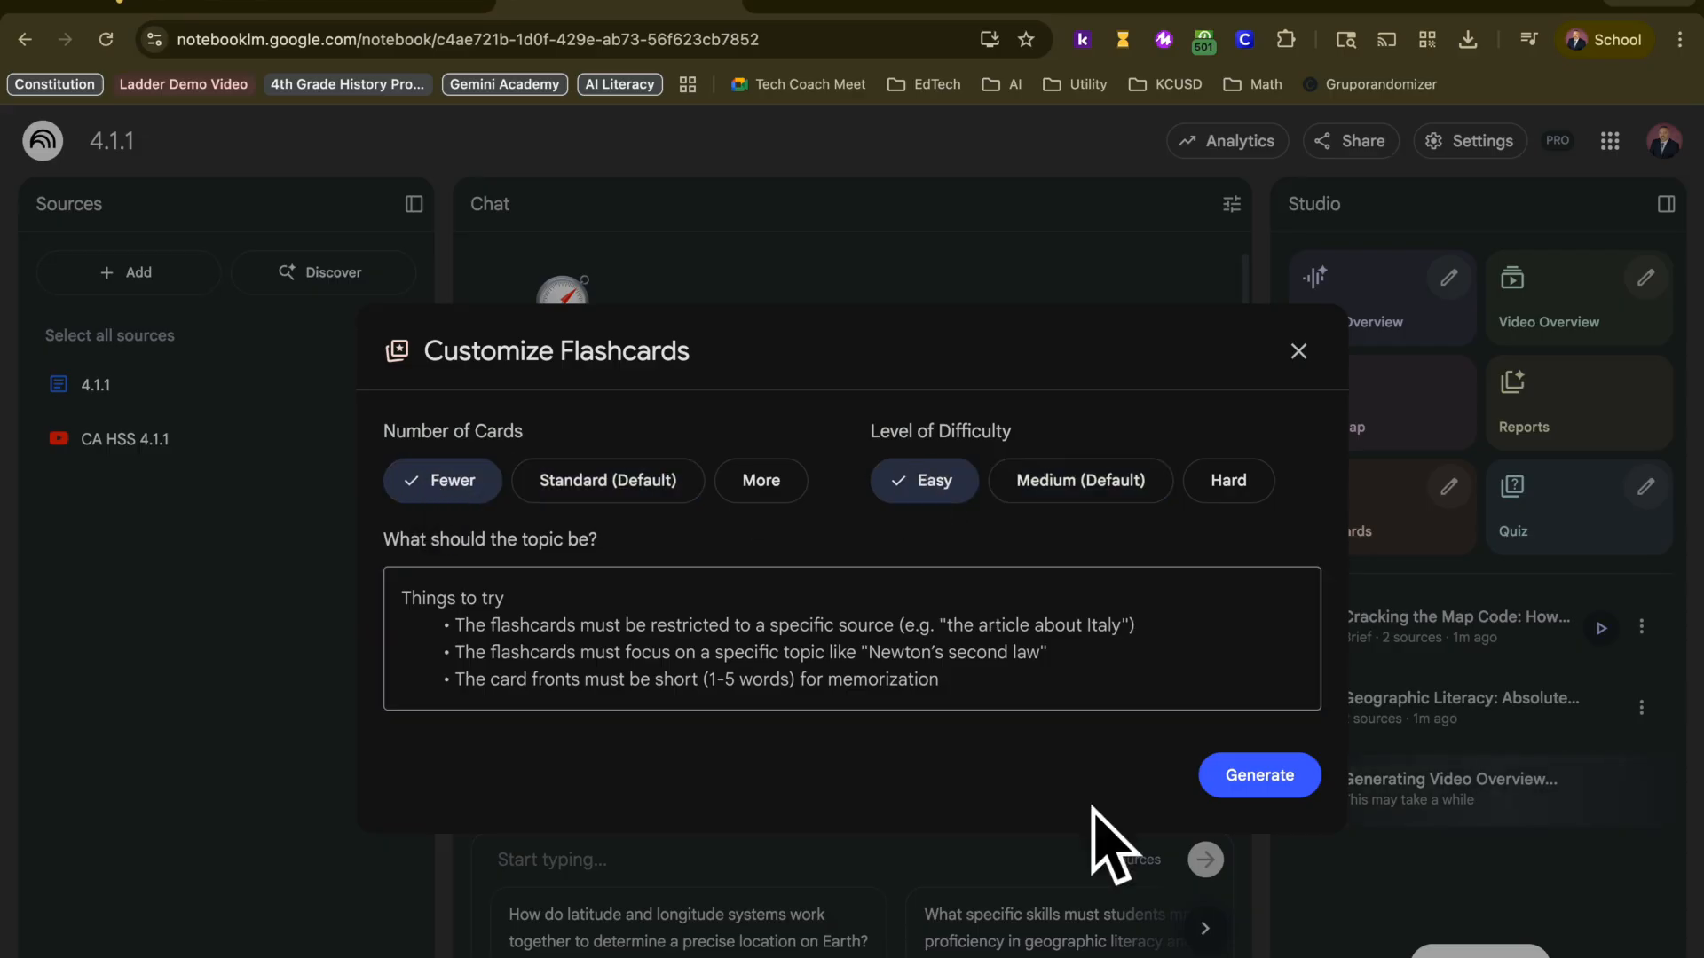
click(1260, 777)
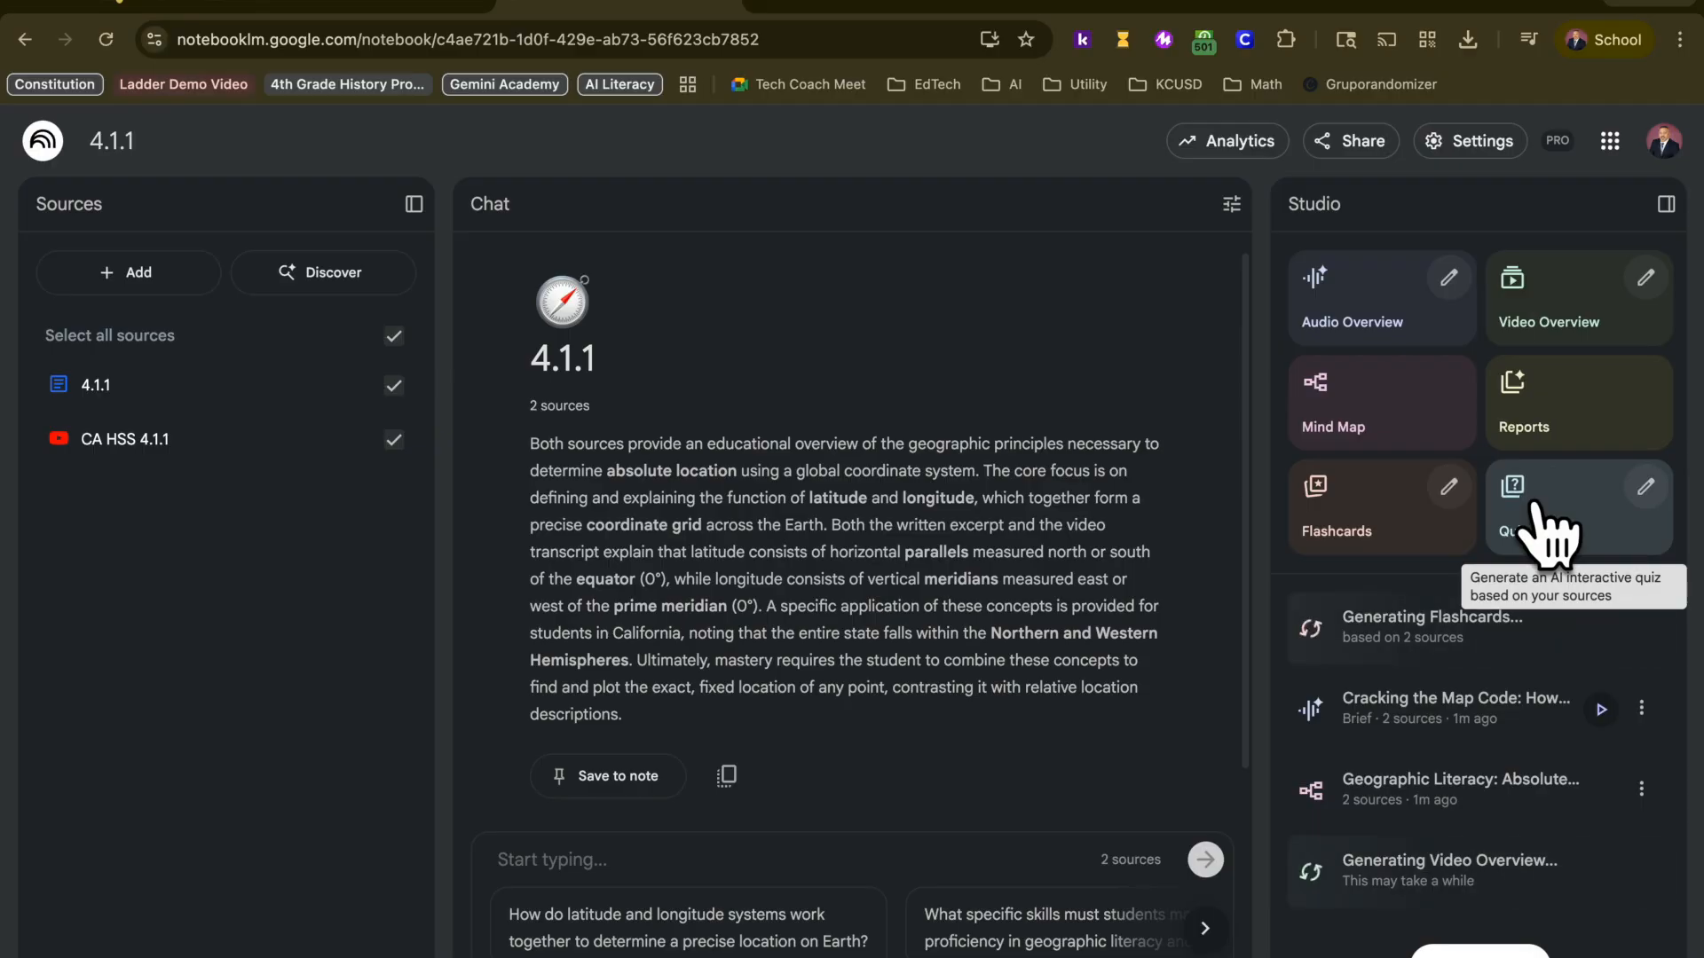
Generate a quiz with fewer questions and easy difficulty, leaving the topic blank
click(1644, 486)
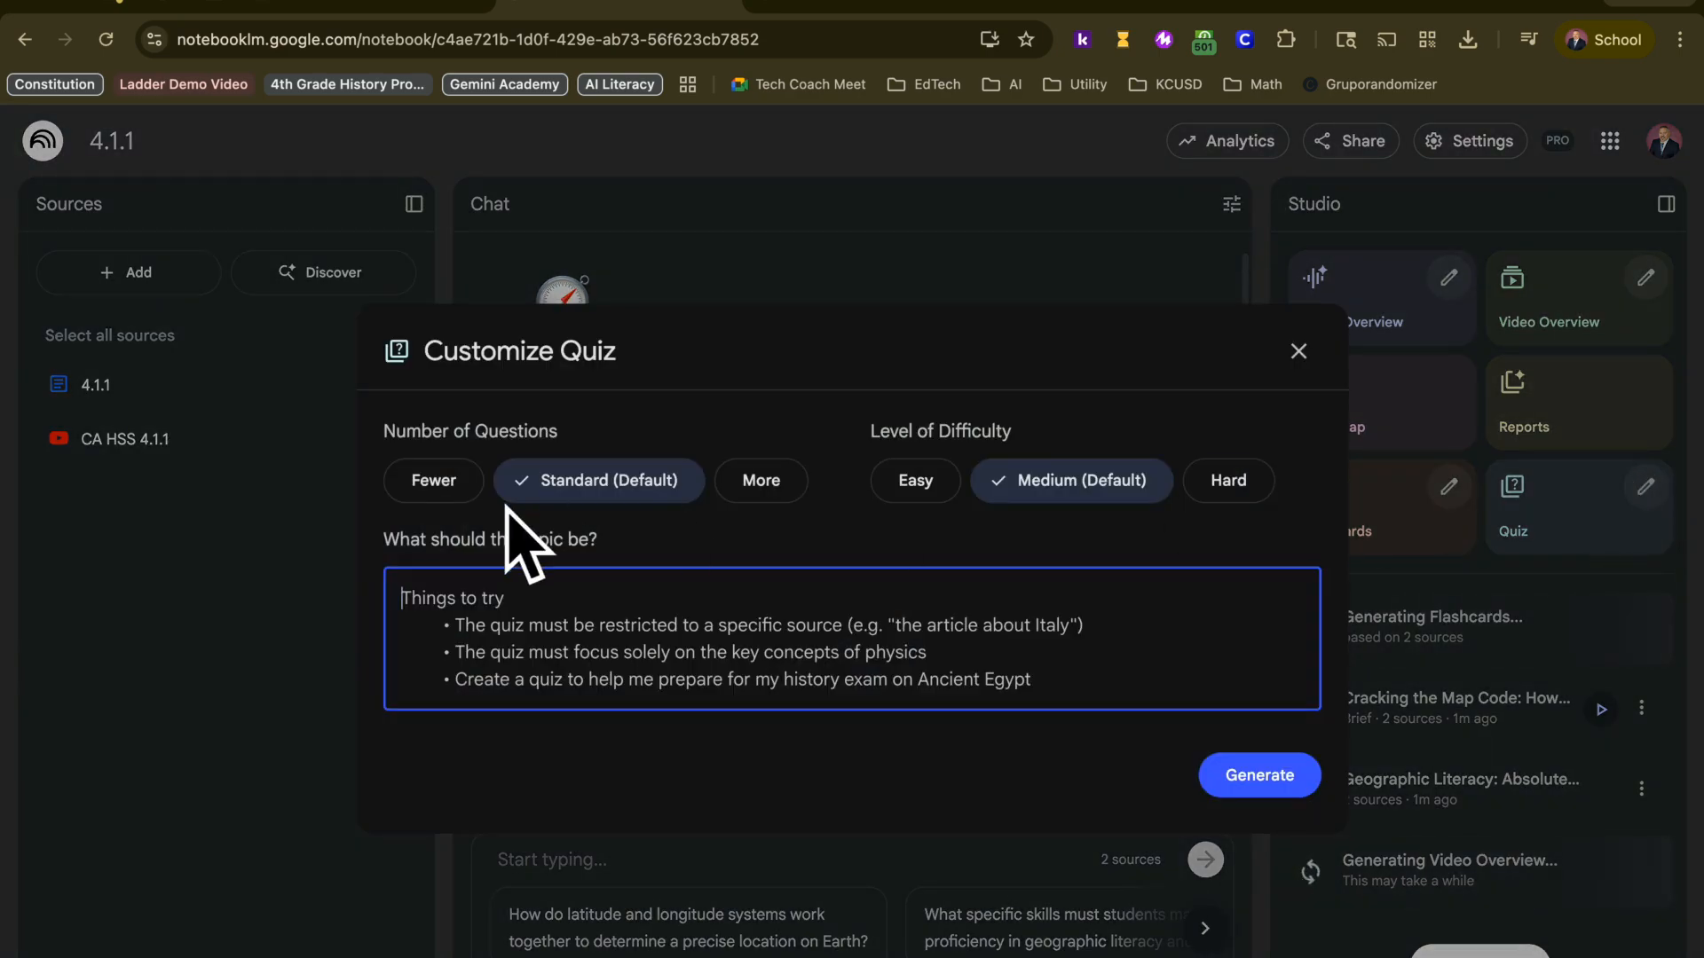
click(447, 485)
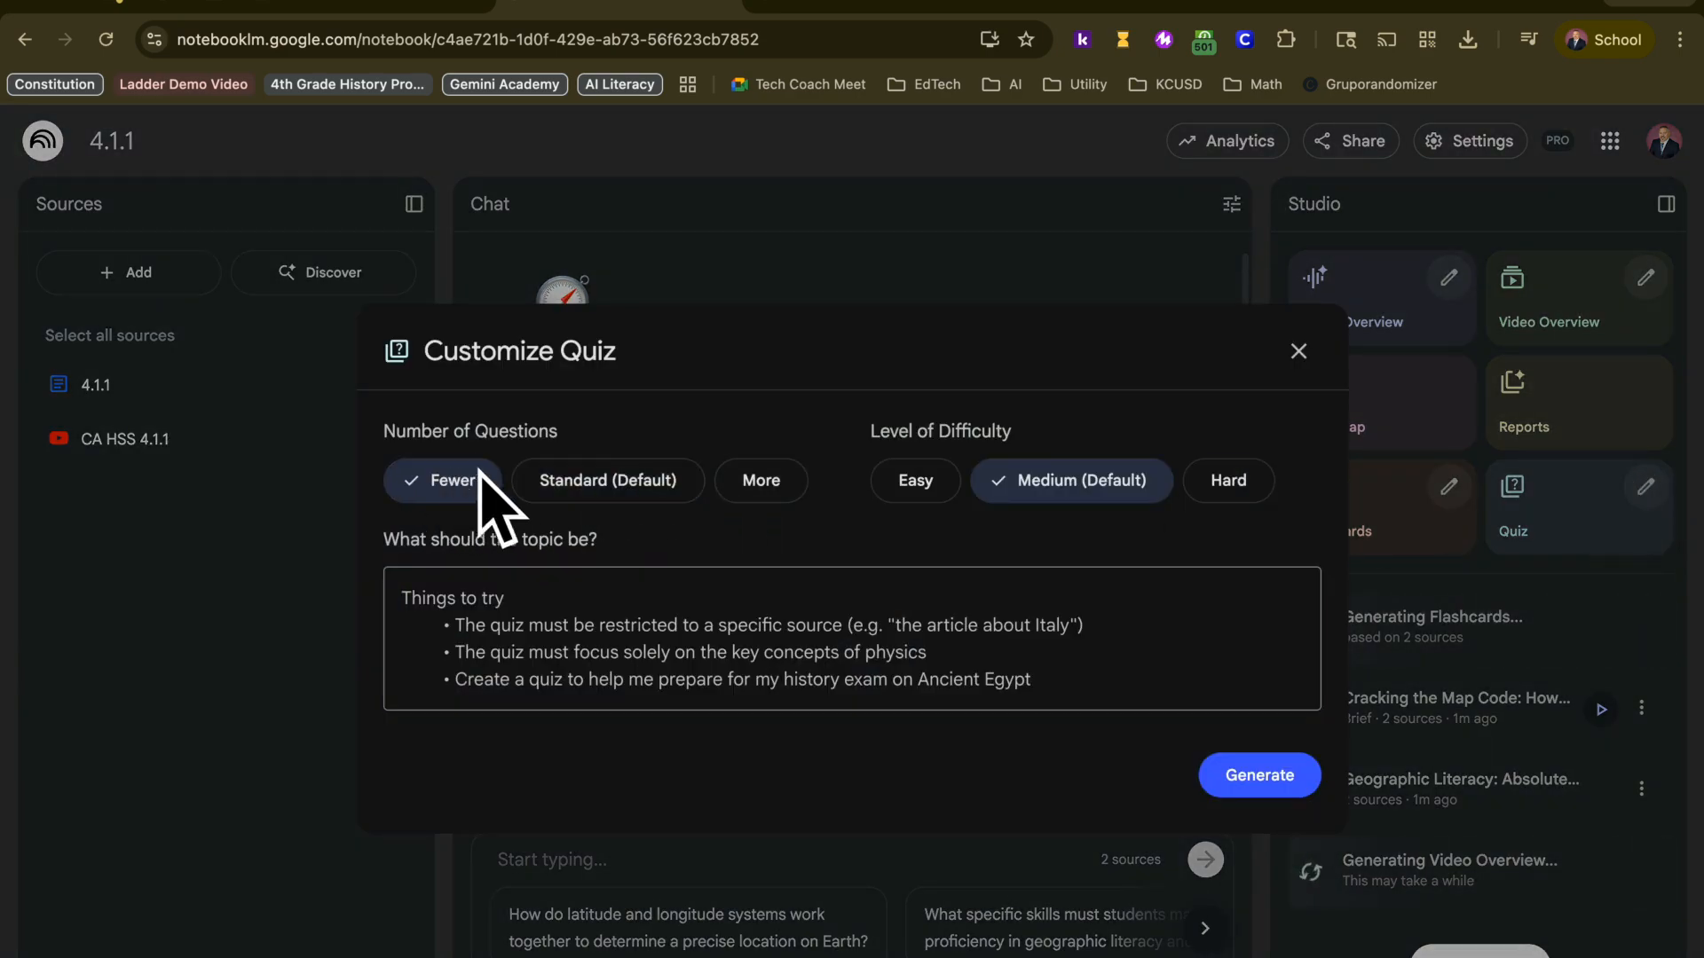
click(930, 499)
click(768, 612)
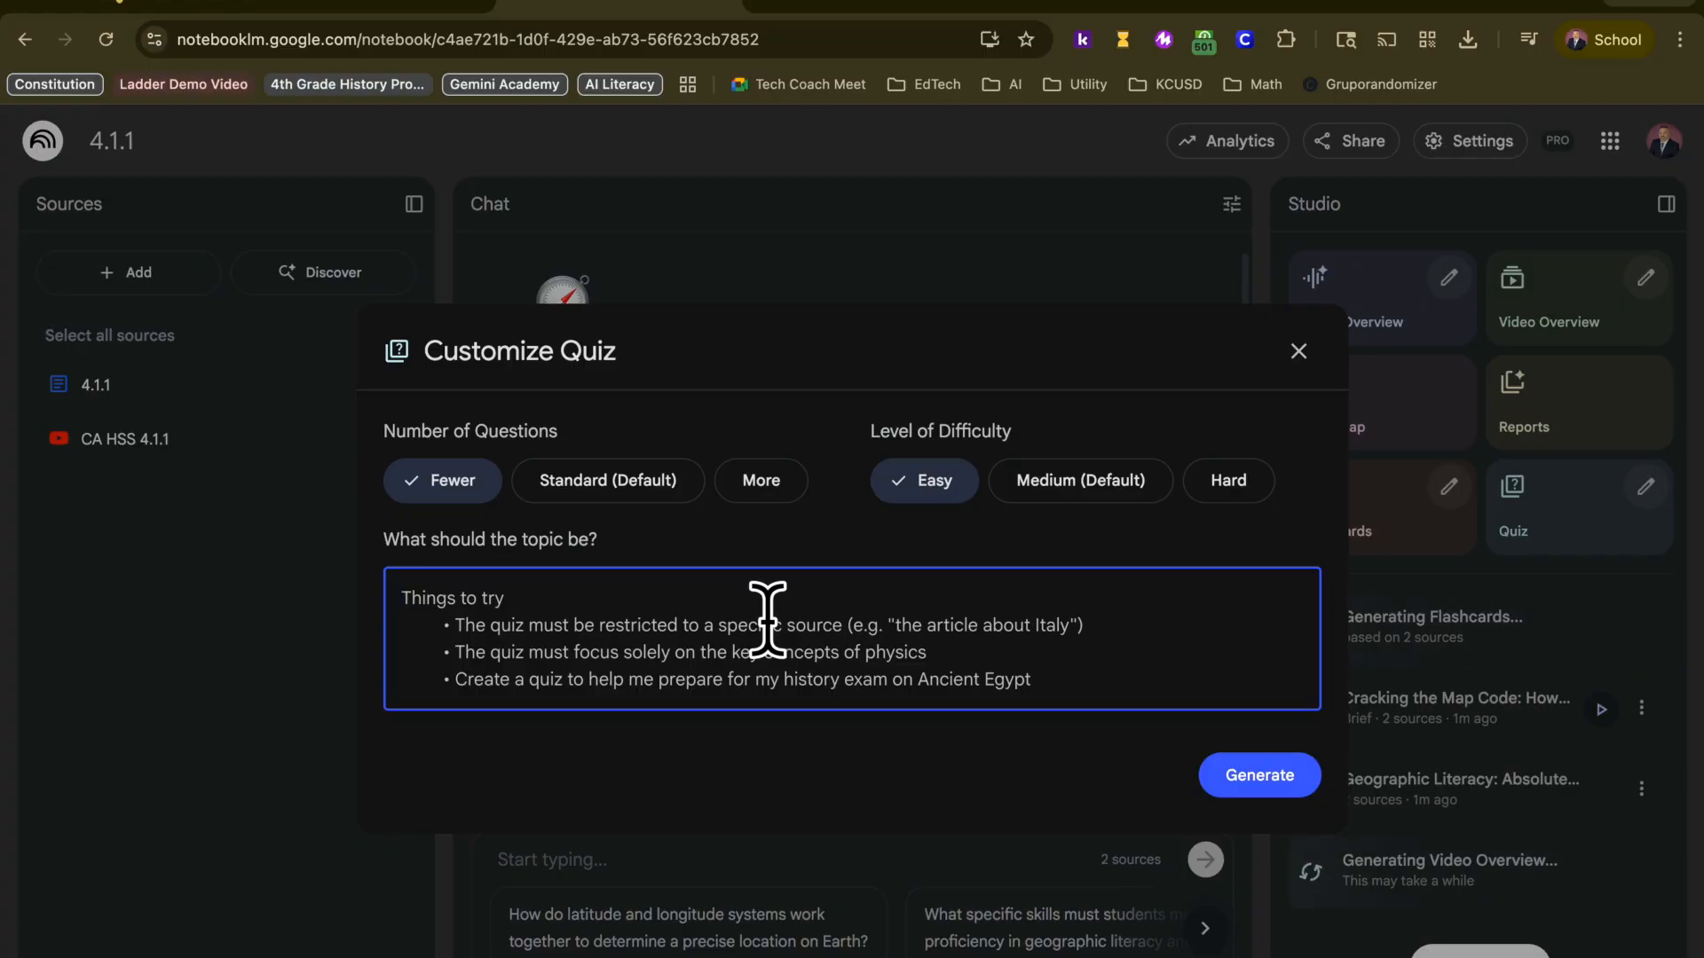
click(1279, 781)
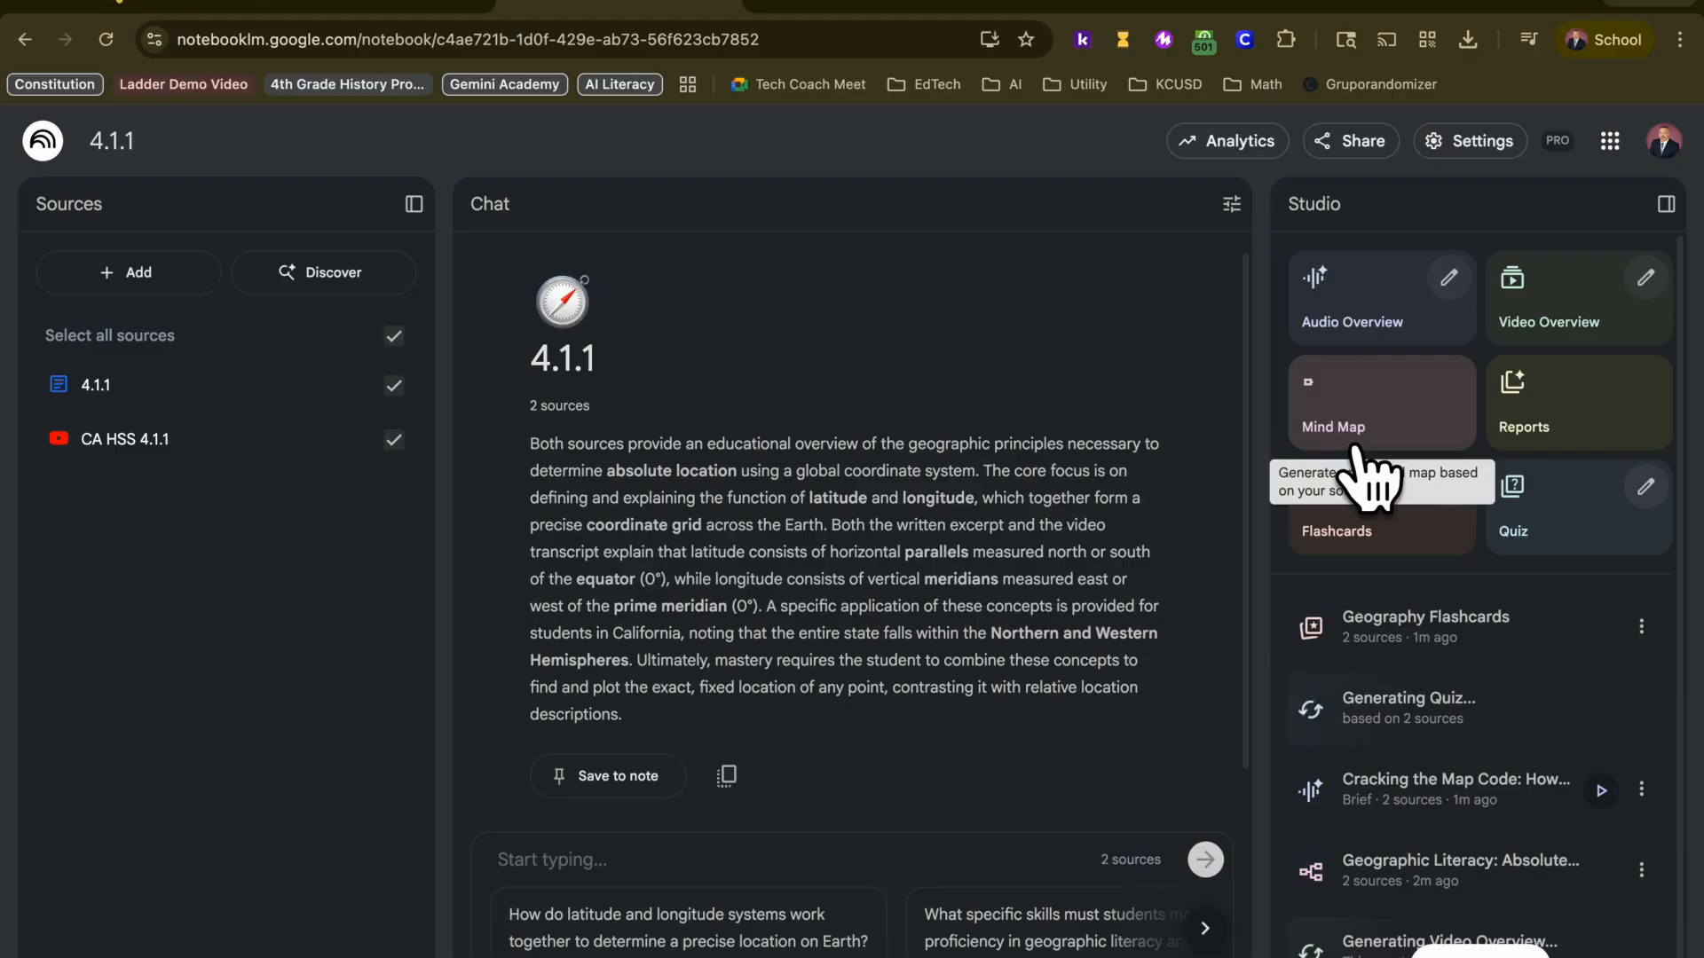
Open the generated Geography Flashcards, flip the first card to view its answer, and advance to the second card
scroll(1367, 741, down, 1)
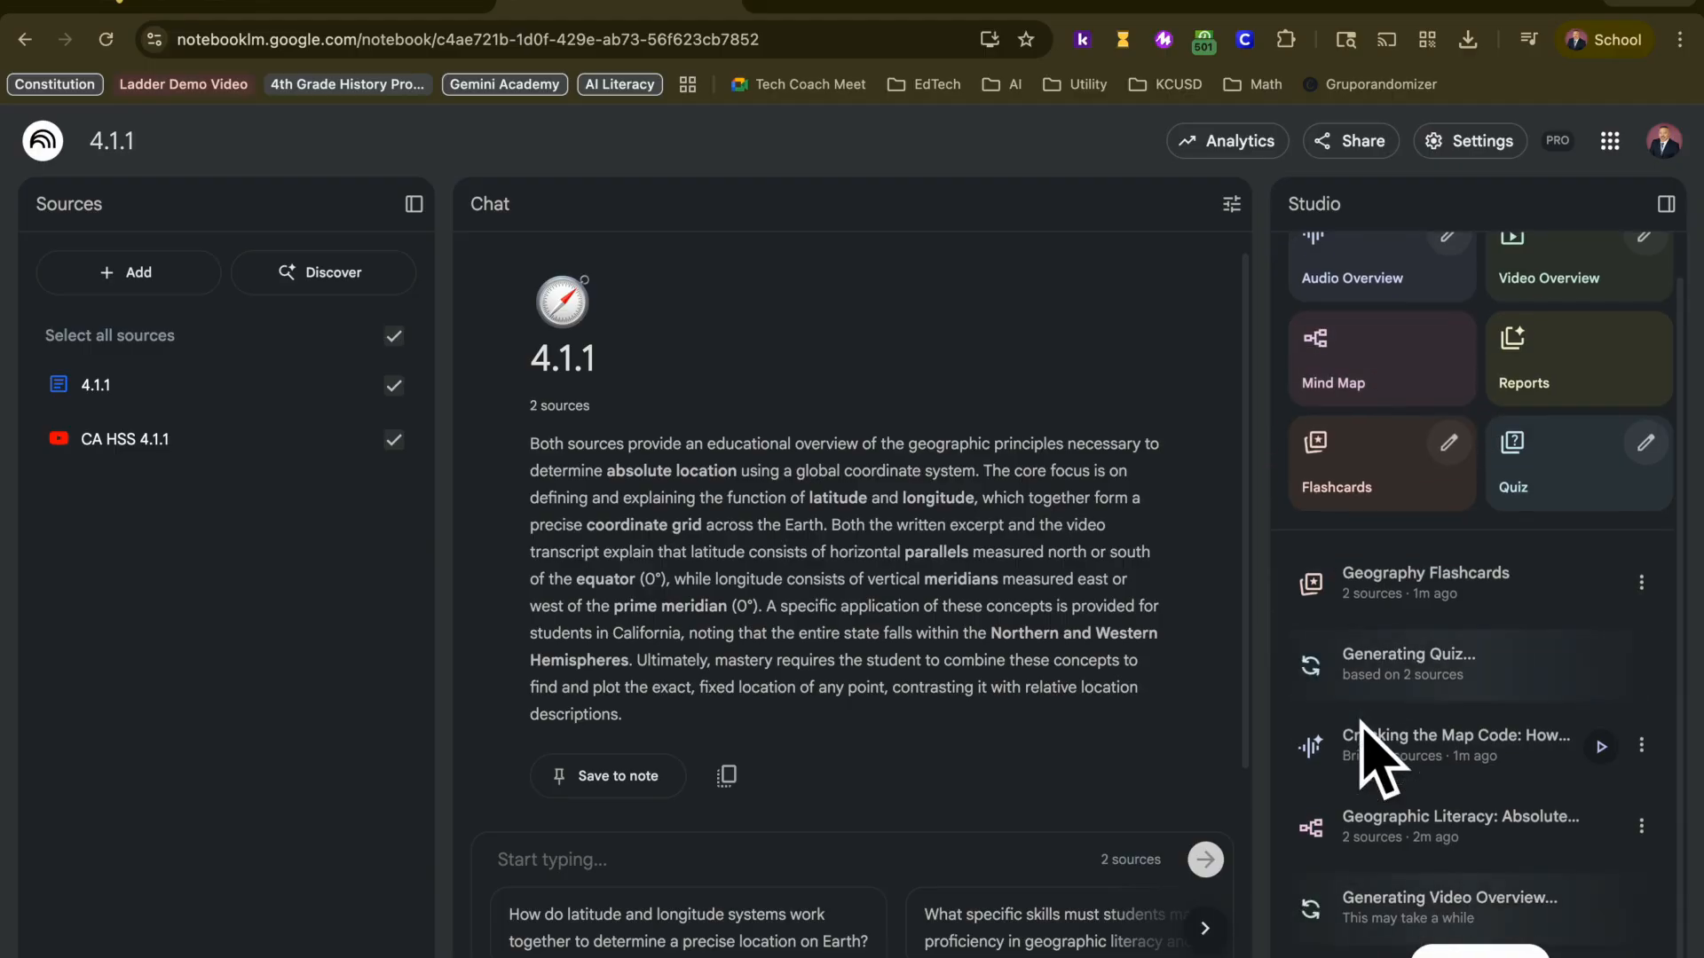
click(1442, 599)
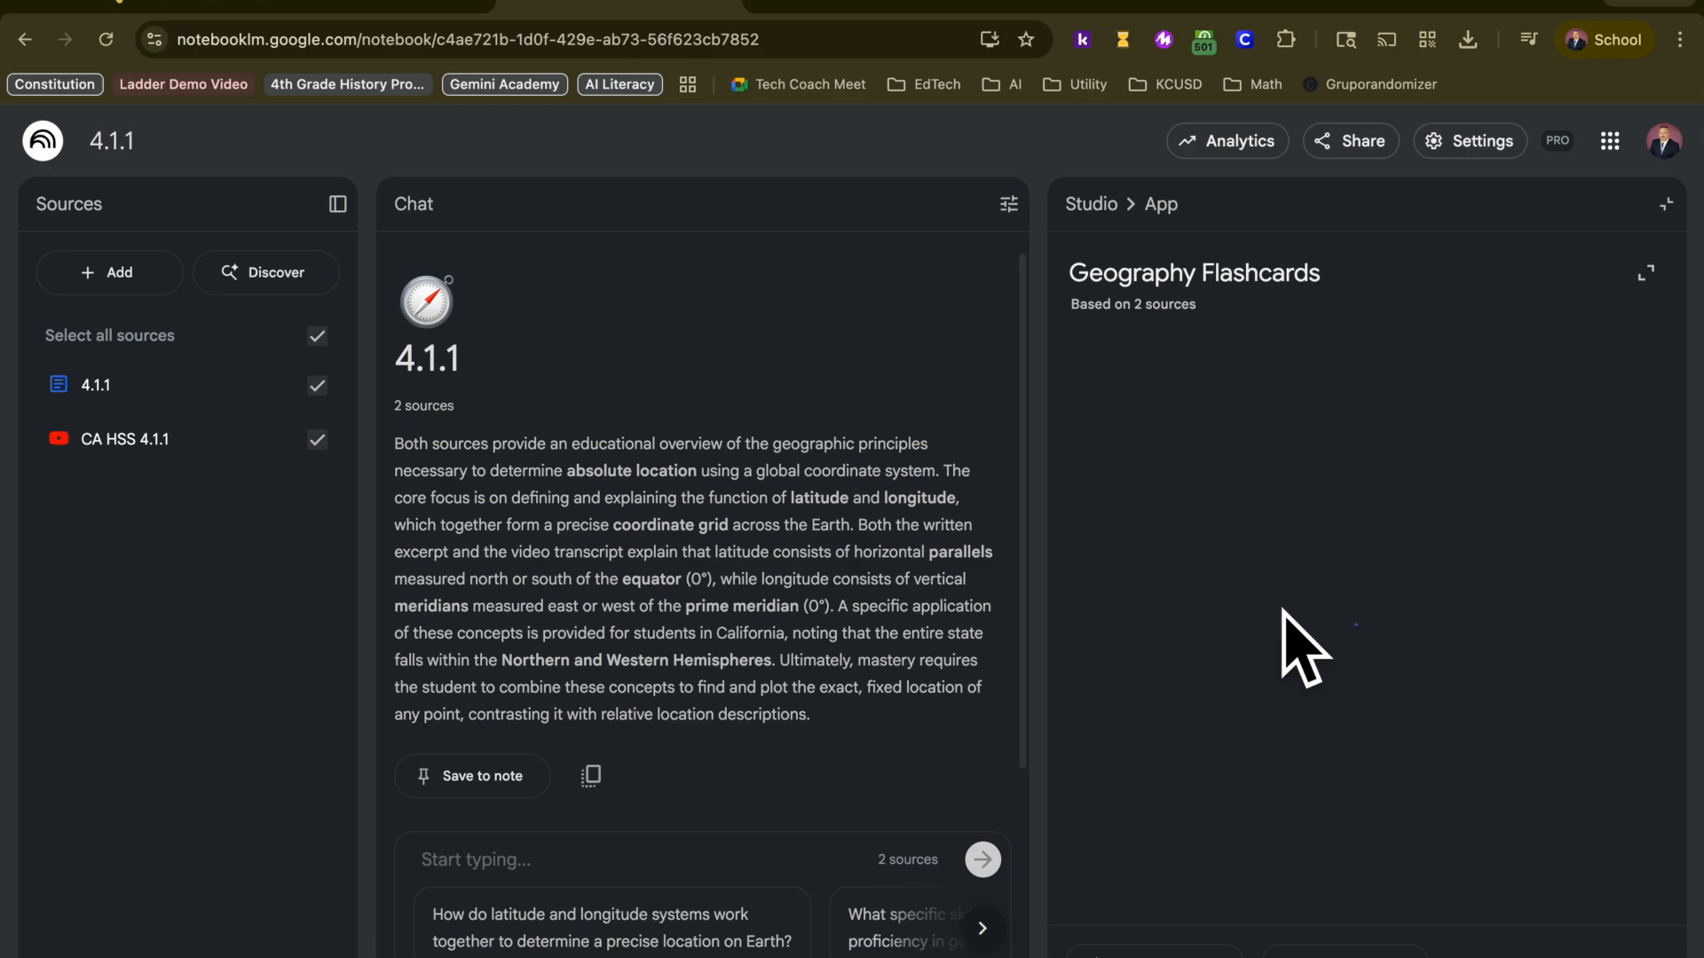
click(1318, 479)
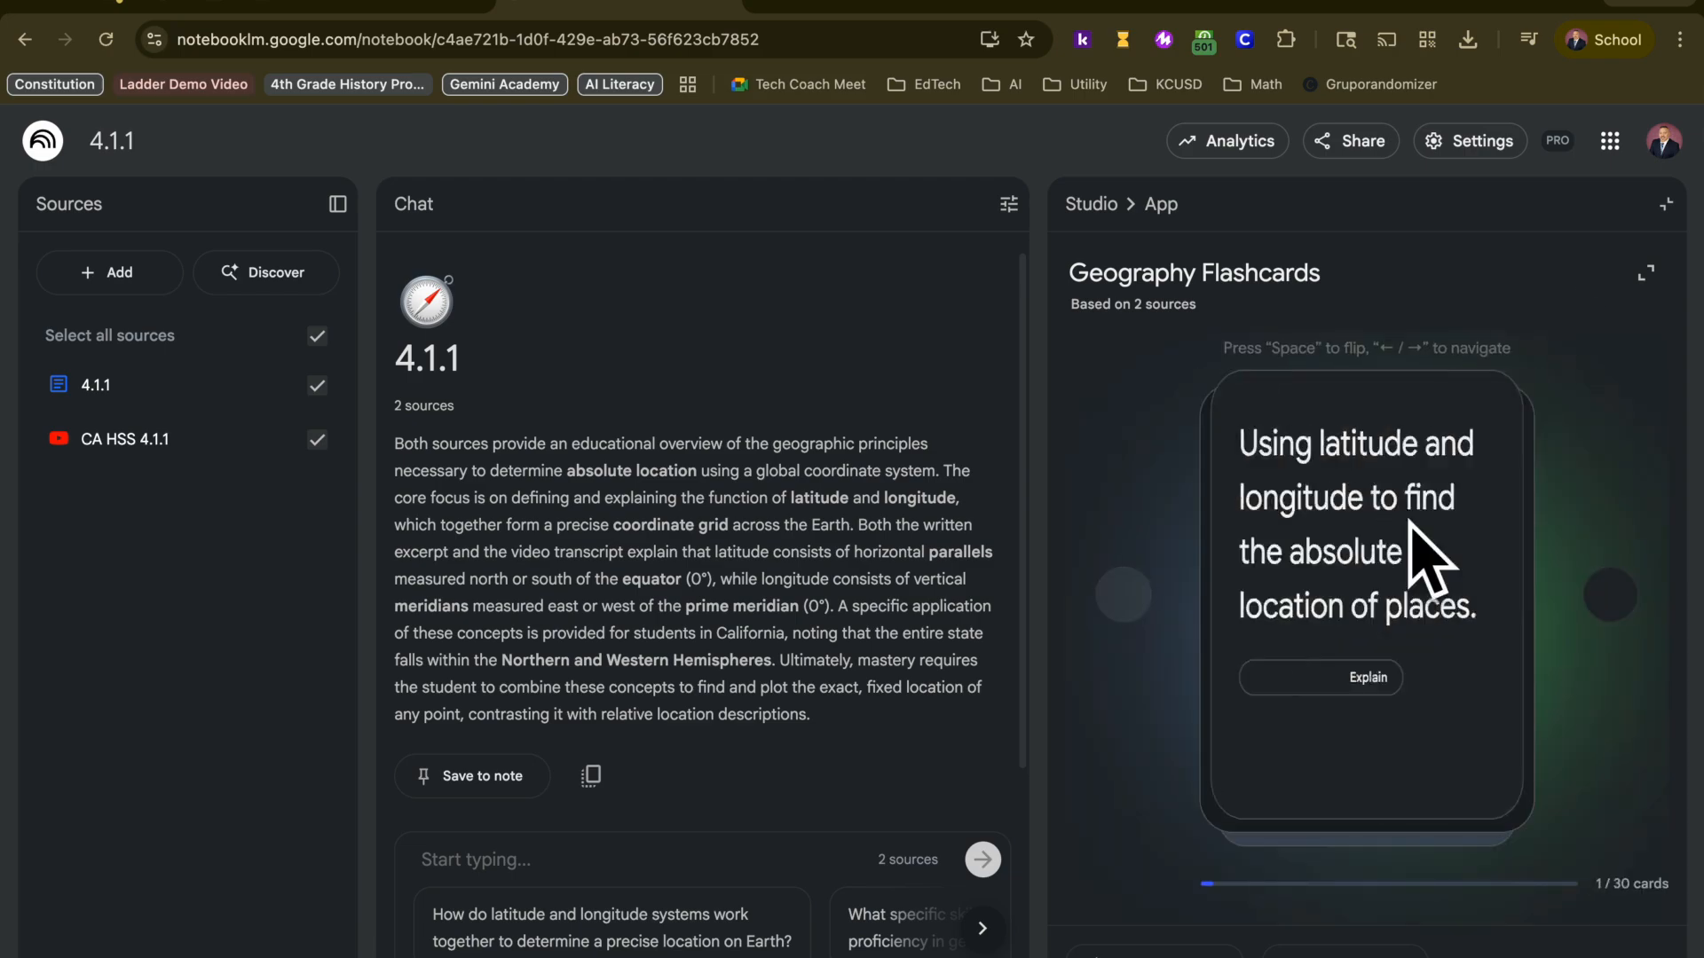
click(1410, 533)
click(1610, 594)
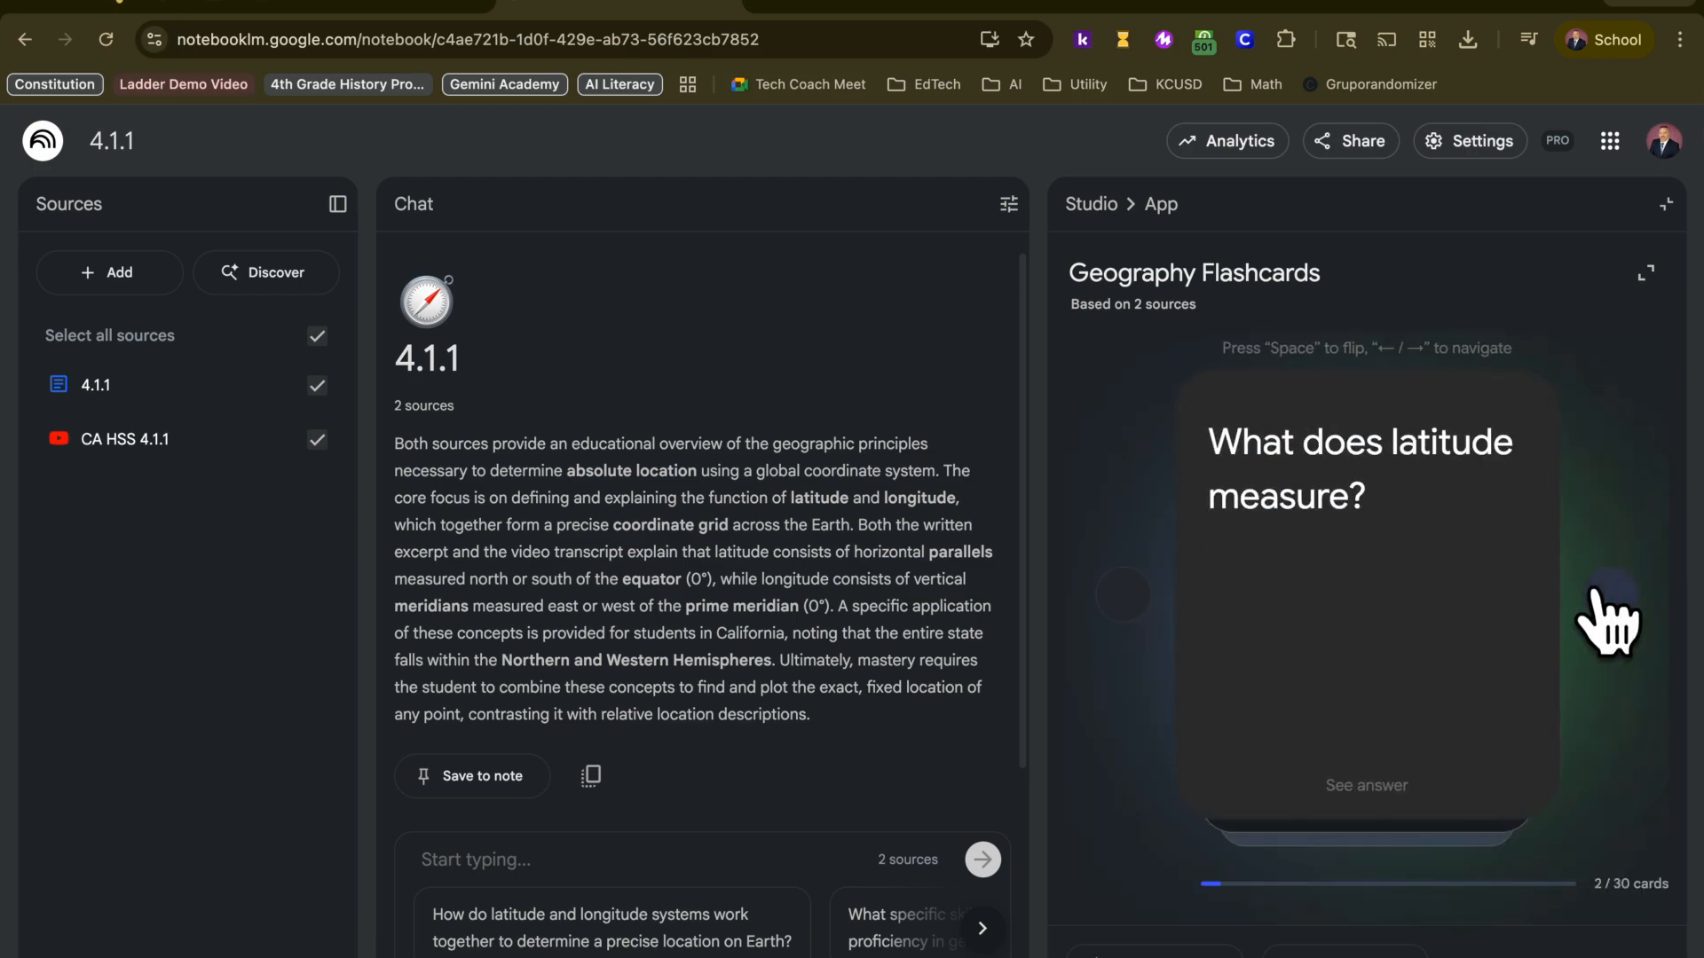
Flip the latitude flashcard to its answer, request an explanation of it in the chat, and return to the Studio overview
click(1417, 593)
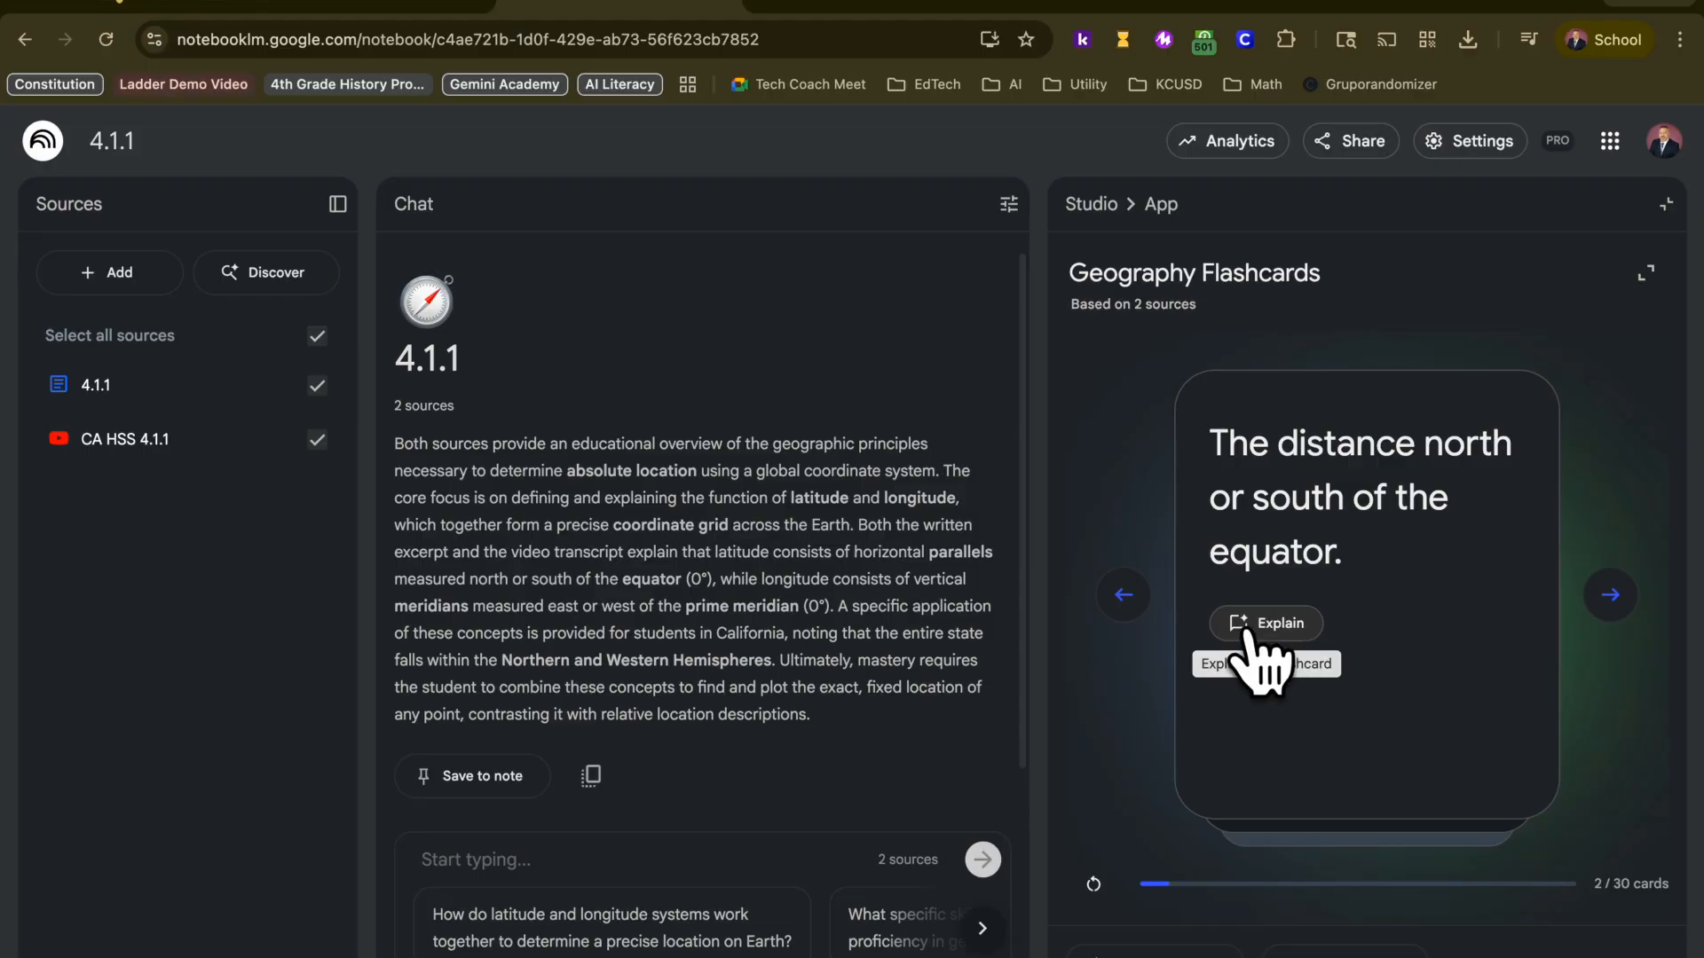
click(1249, 632)
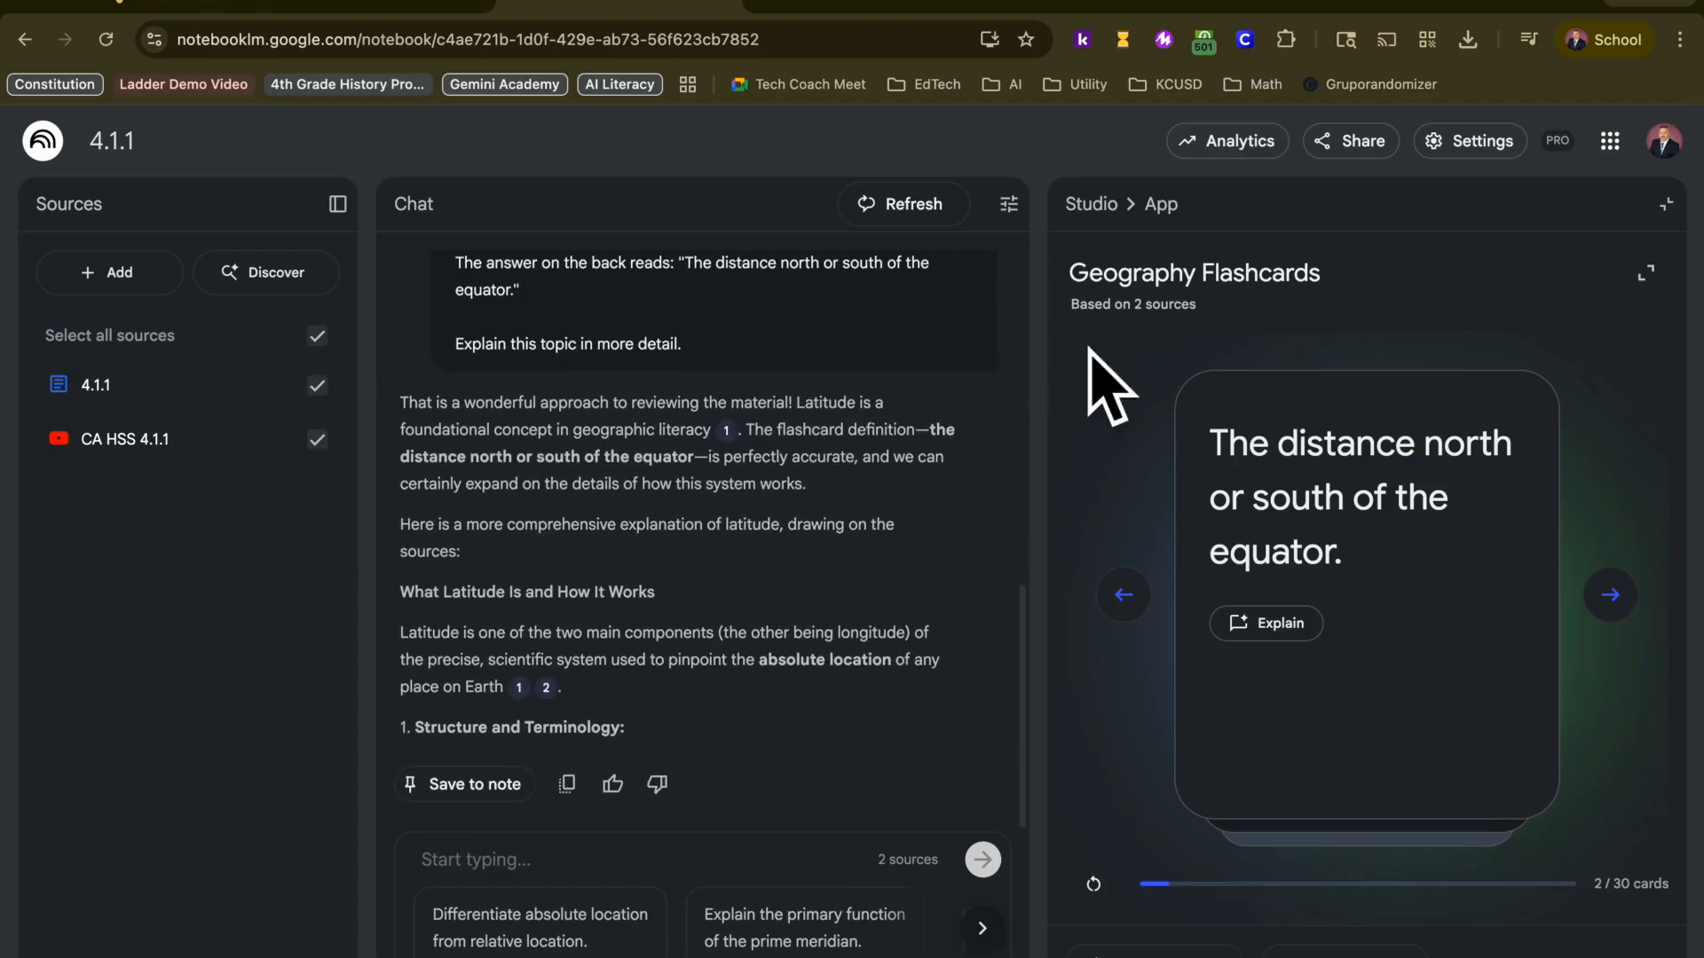
click(1109, 211)
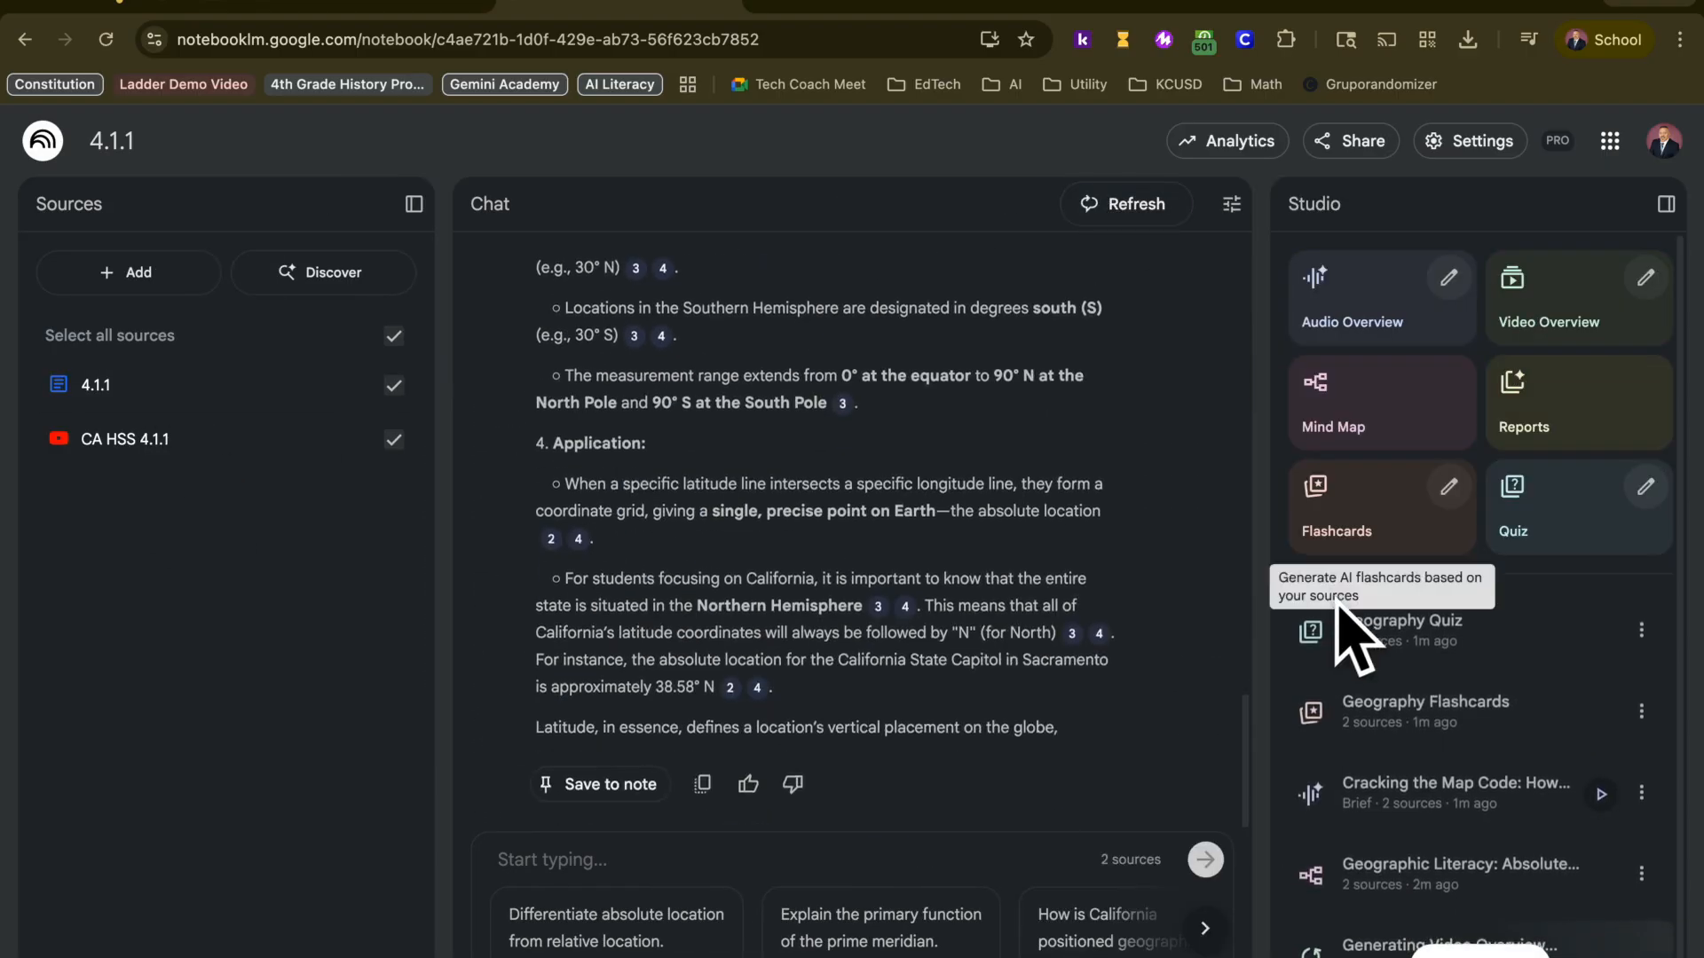
Open the Geography Quiz, answer the first question with Equator, and advance to the second question
click(1447, 653)
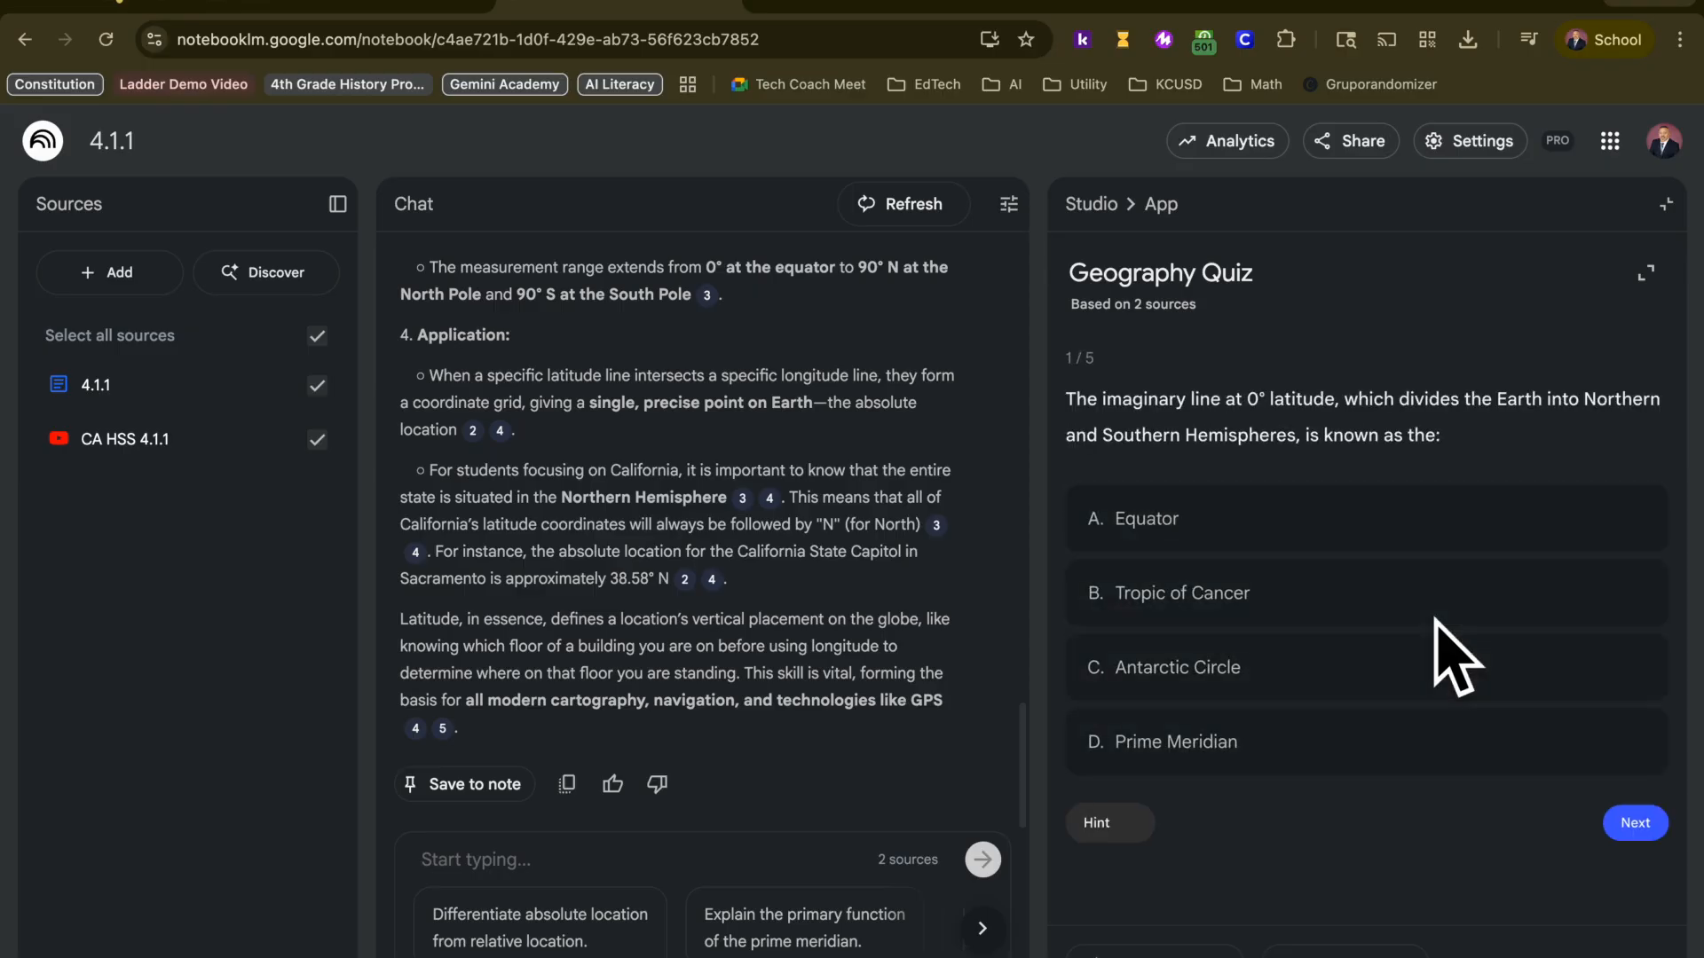
click(1269, 523)
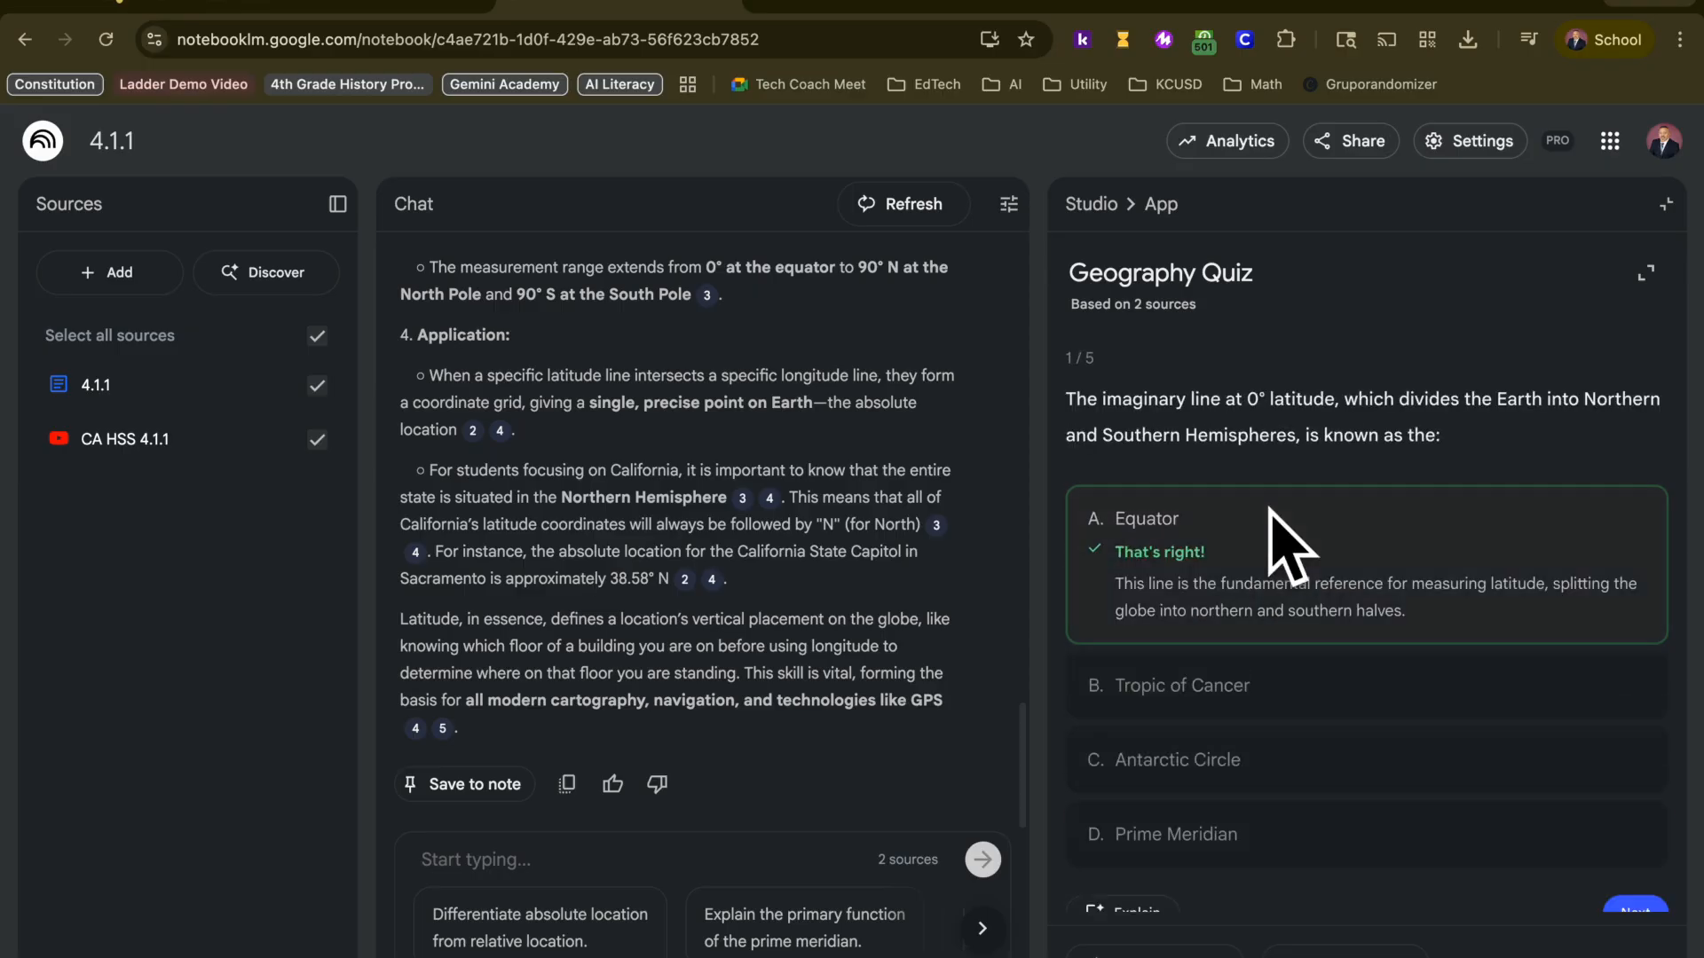
scroll(1604, 798, down, 1)
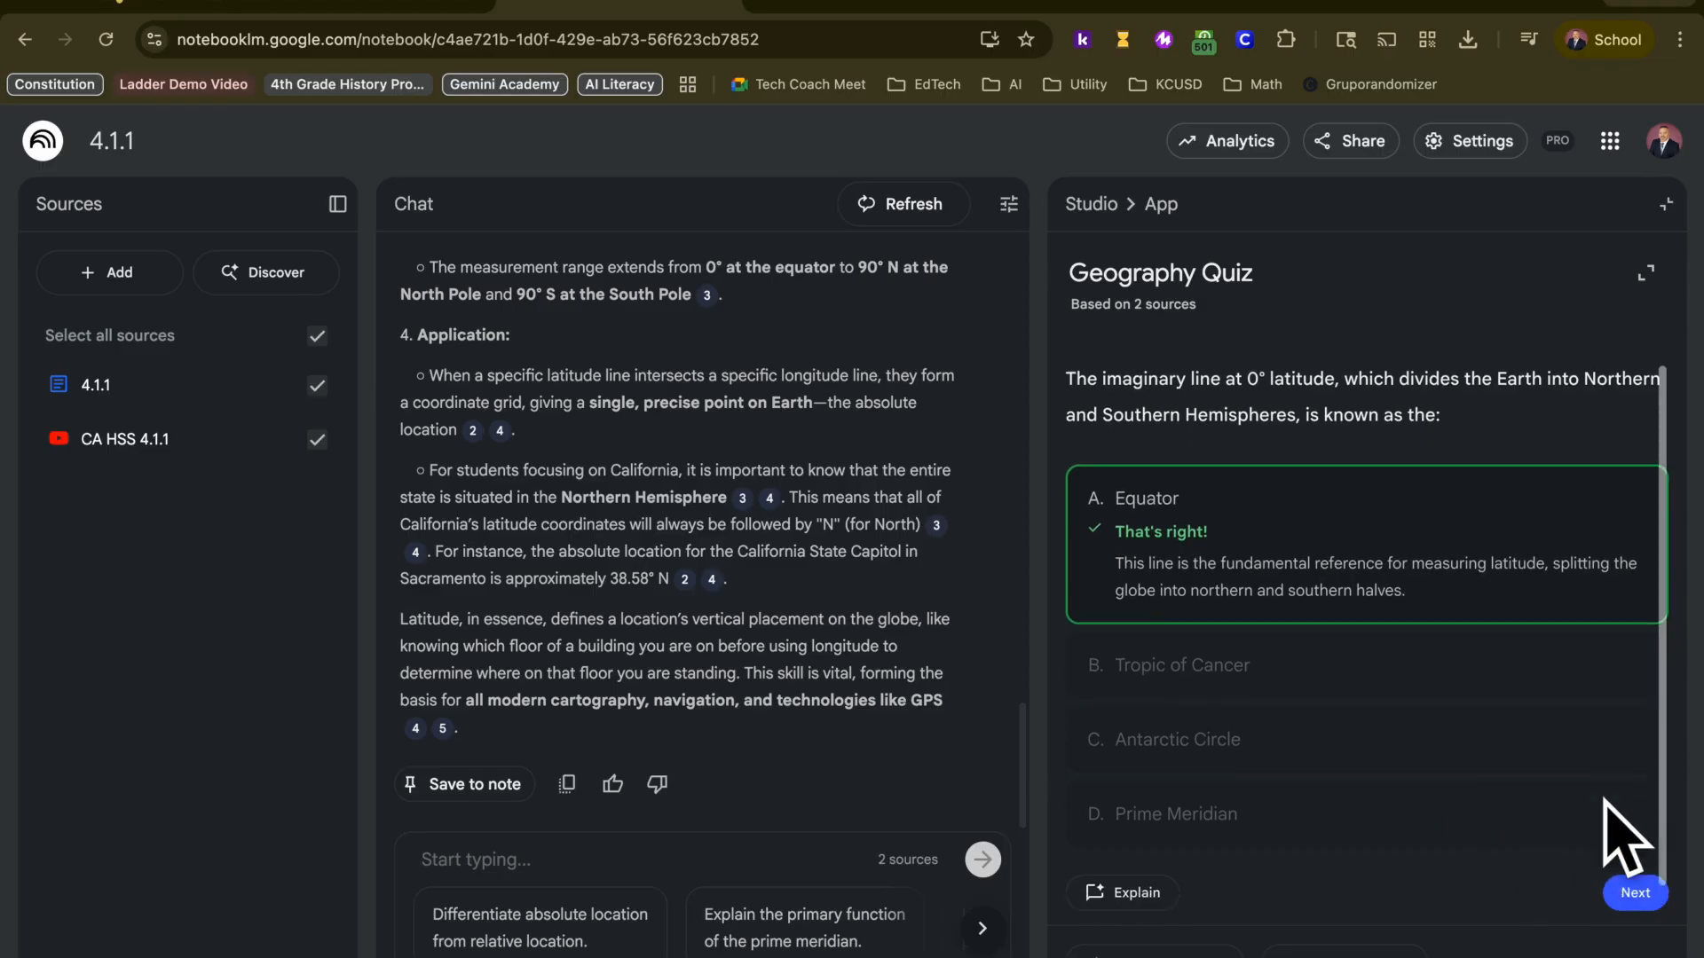
click(1635, 893)
Answer the California coordinates question with 36° S, 120° E, request an explanation in the chat, and return to the Studio overview
click(1287, 621)
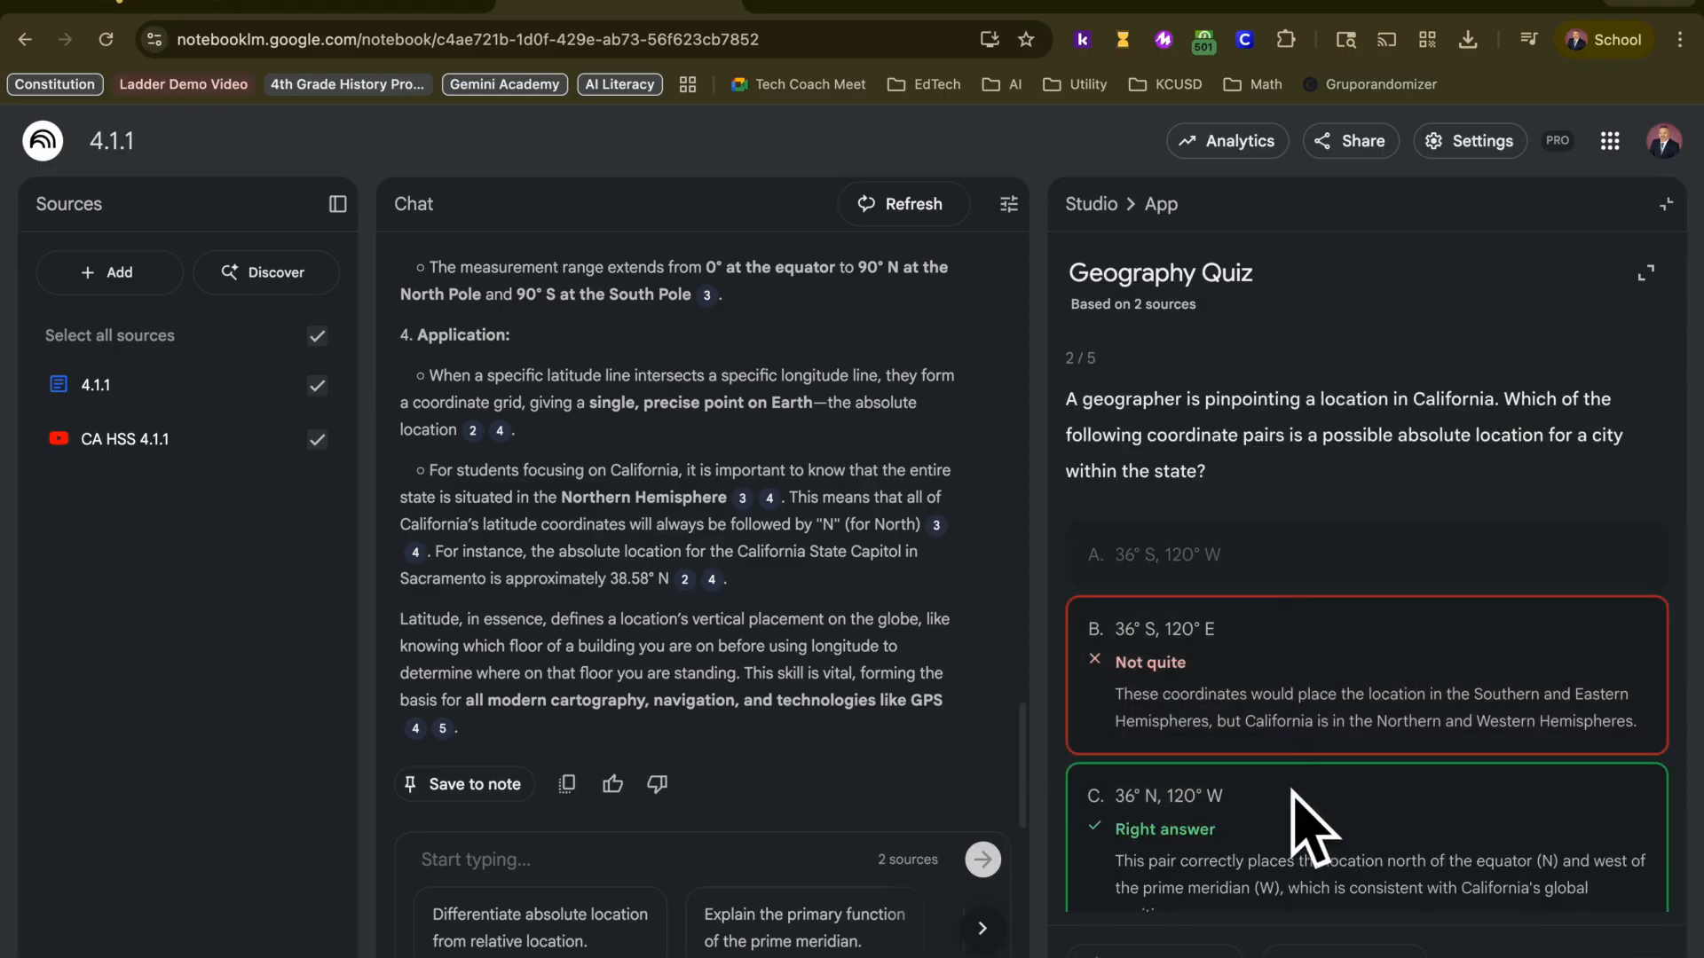
scroll(1260, 727, down, 2)
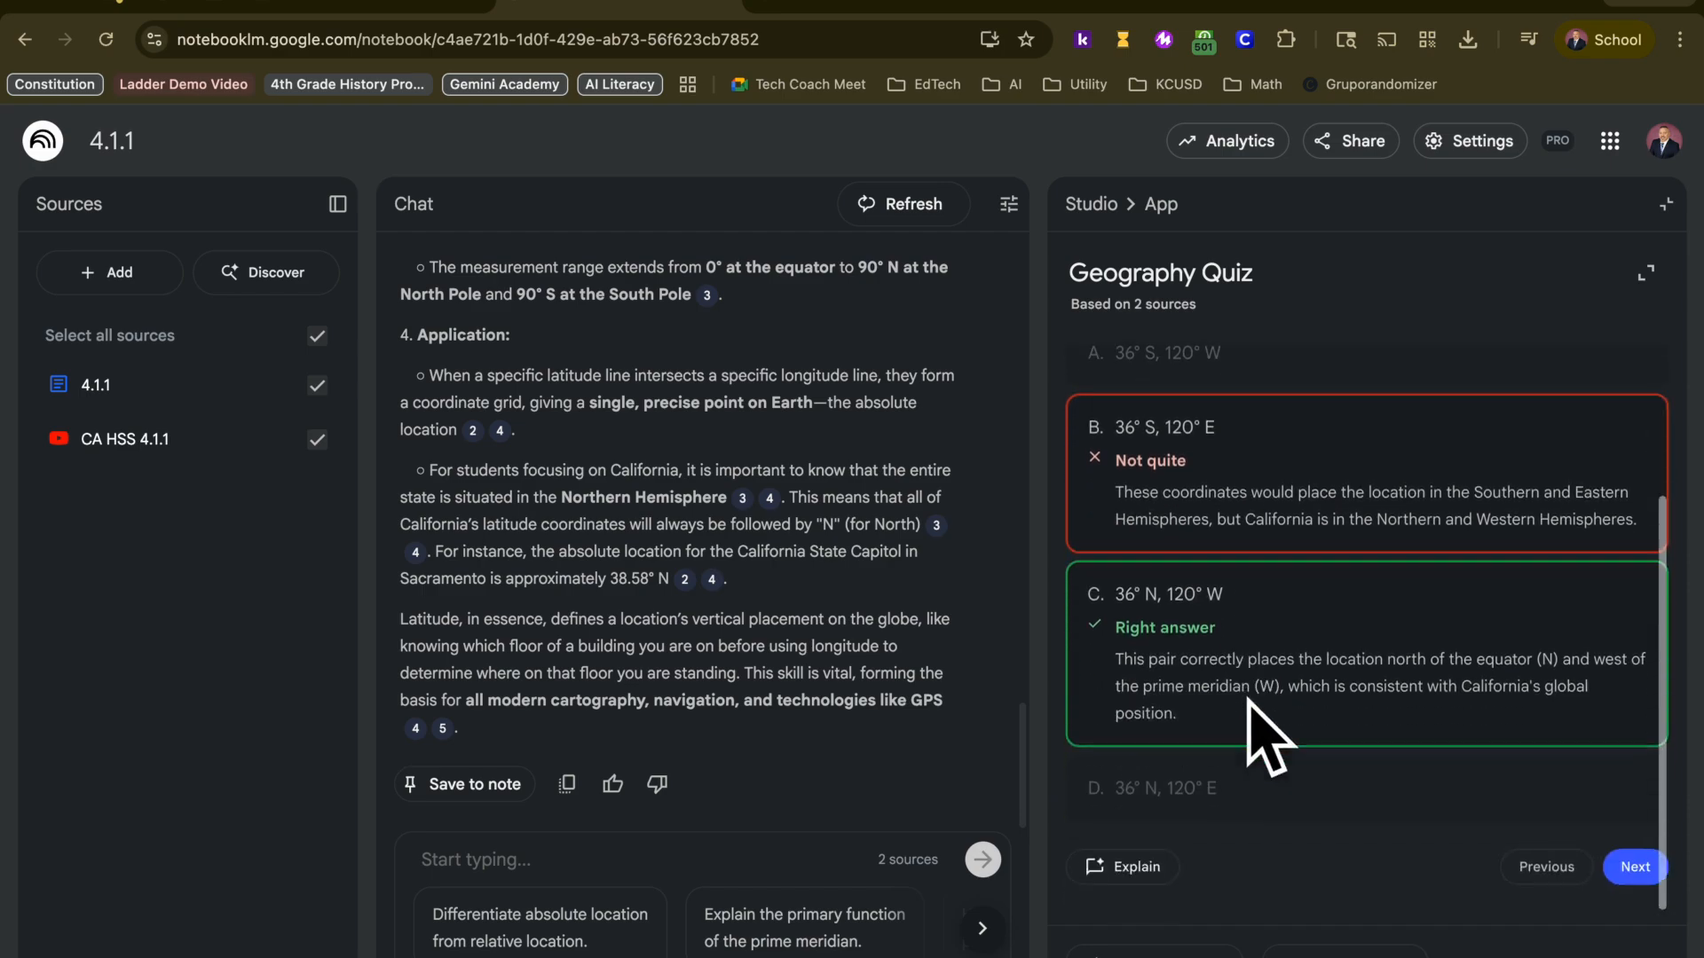
click(1120, 870)
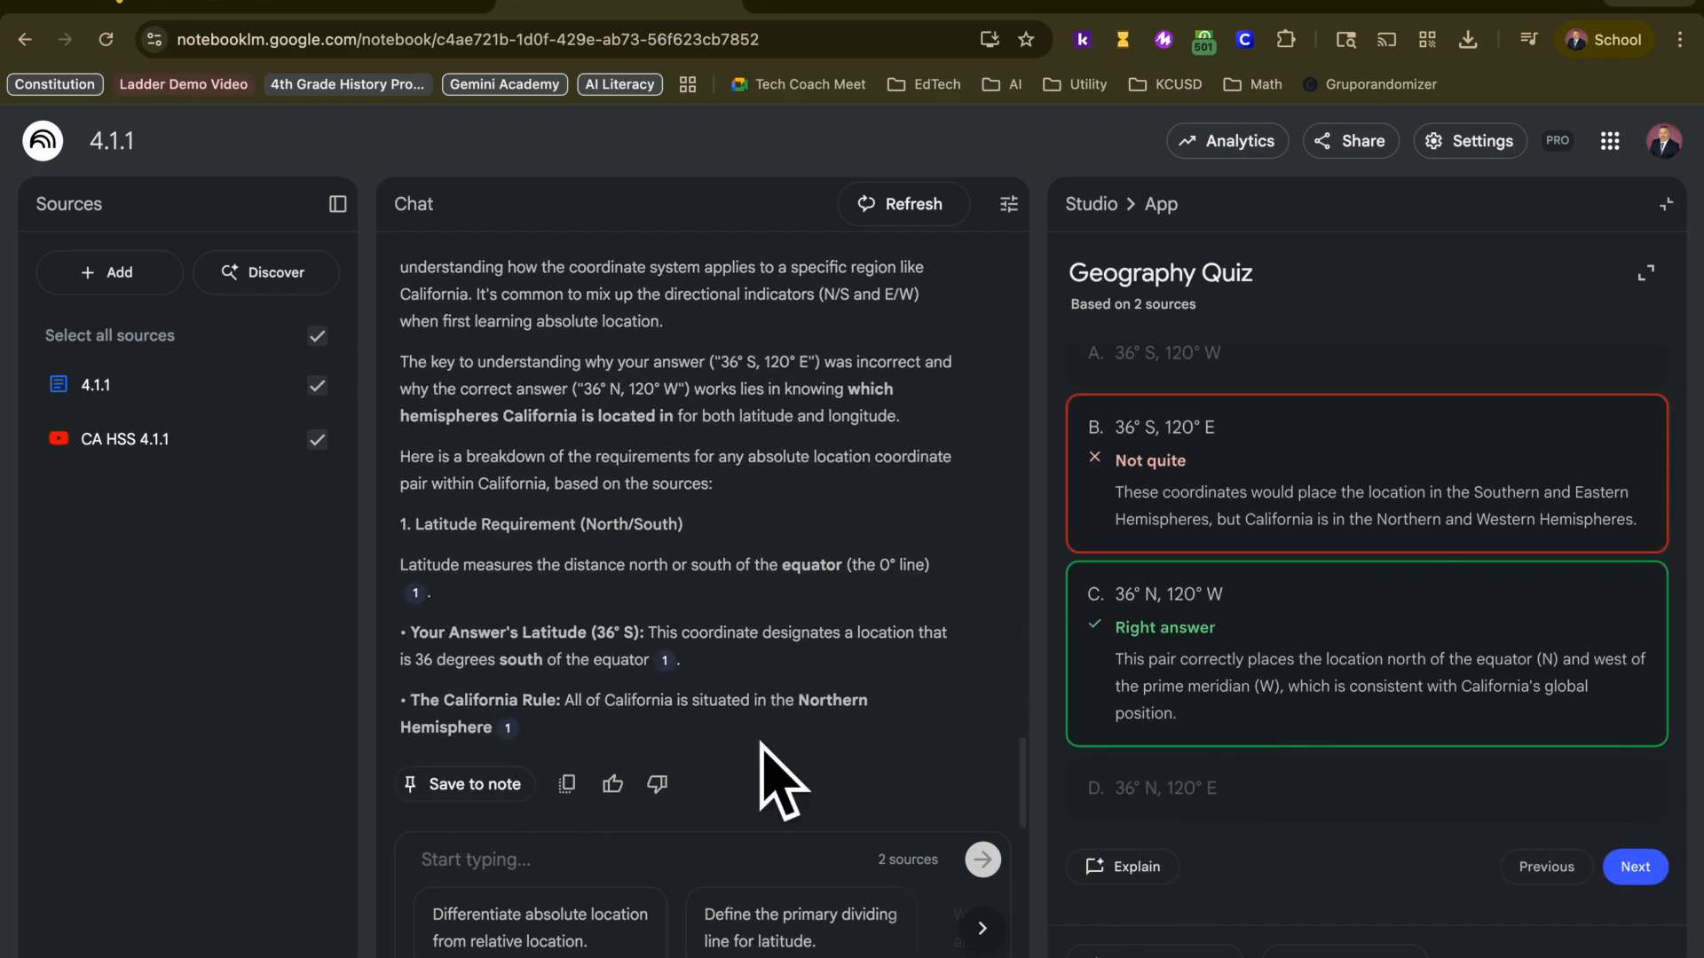
click(1088, 206)
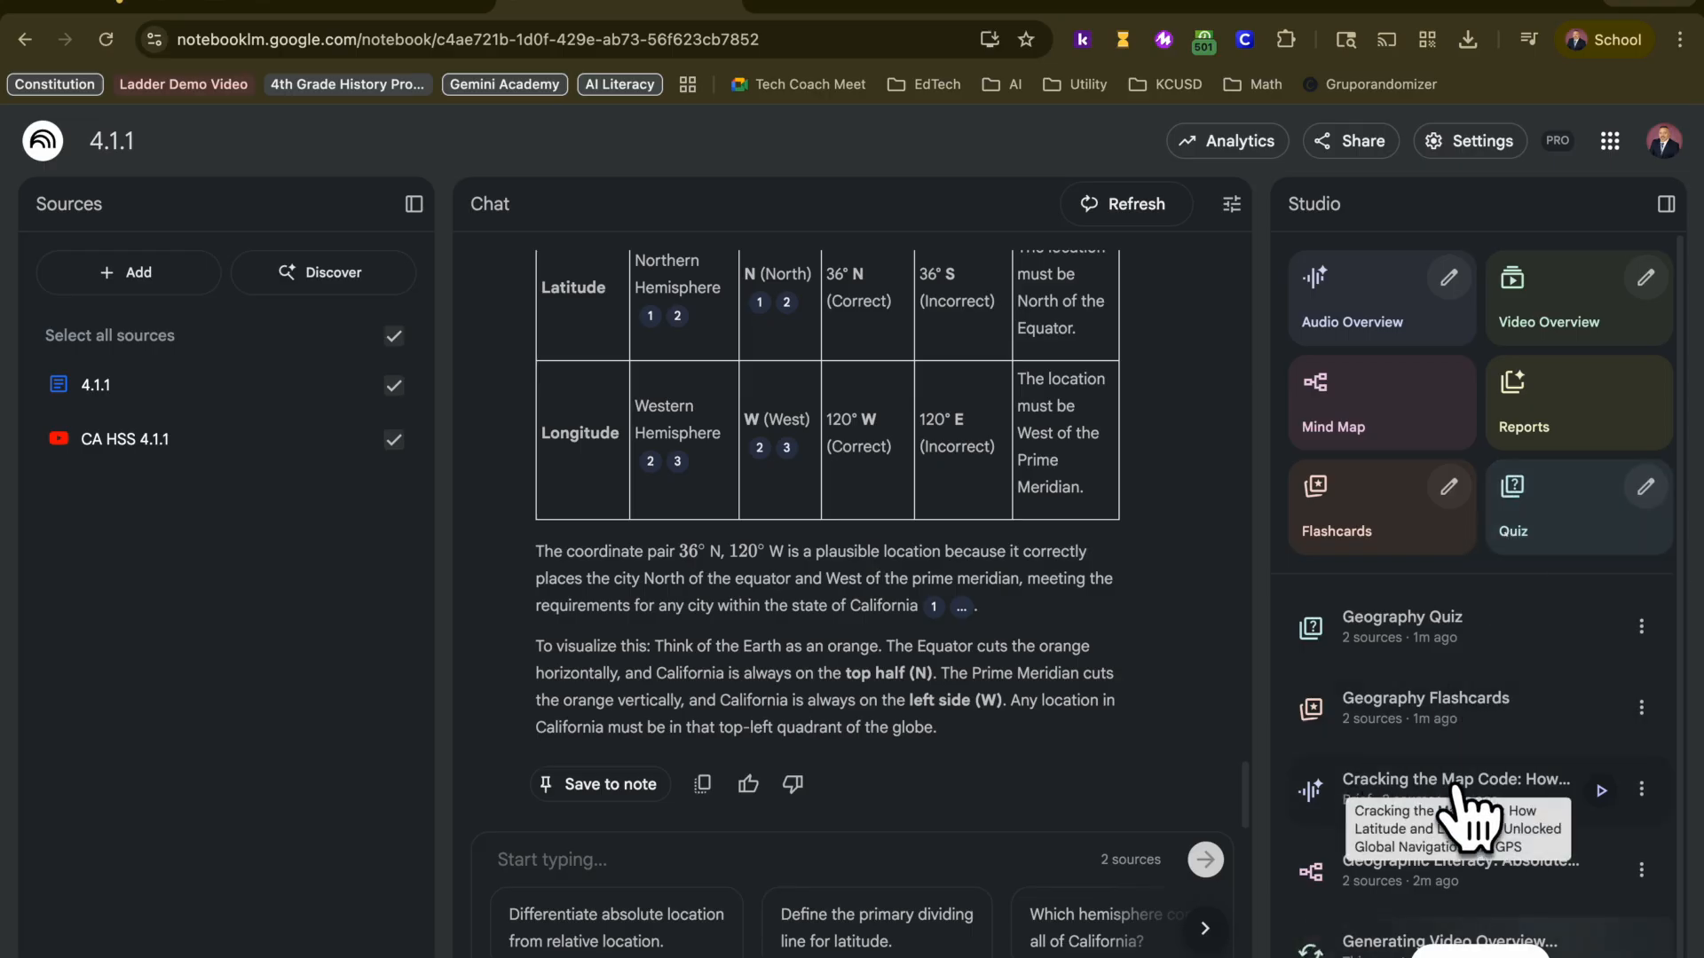
Play the Cracking the Map Code audio overview, view its playback and download options, and check the progress of the video overview
click(1603, 789)
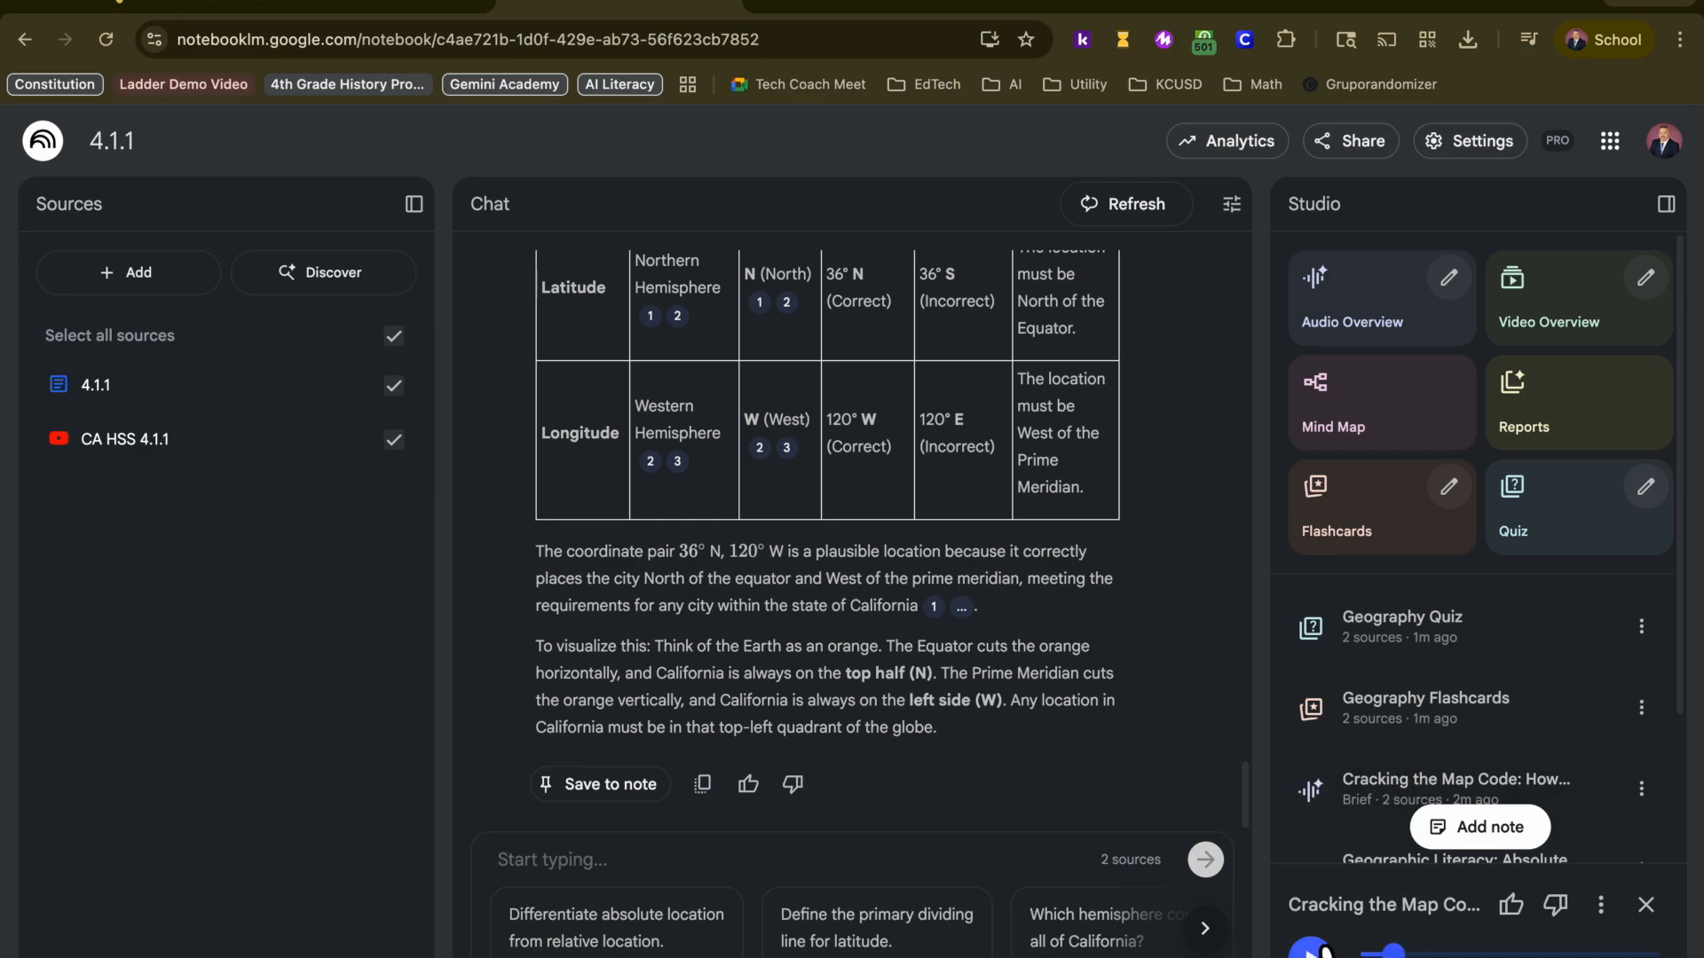
click(1601, 905)
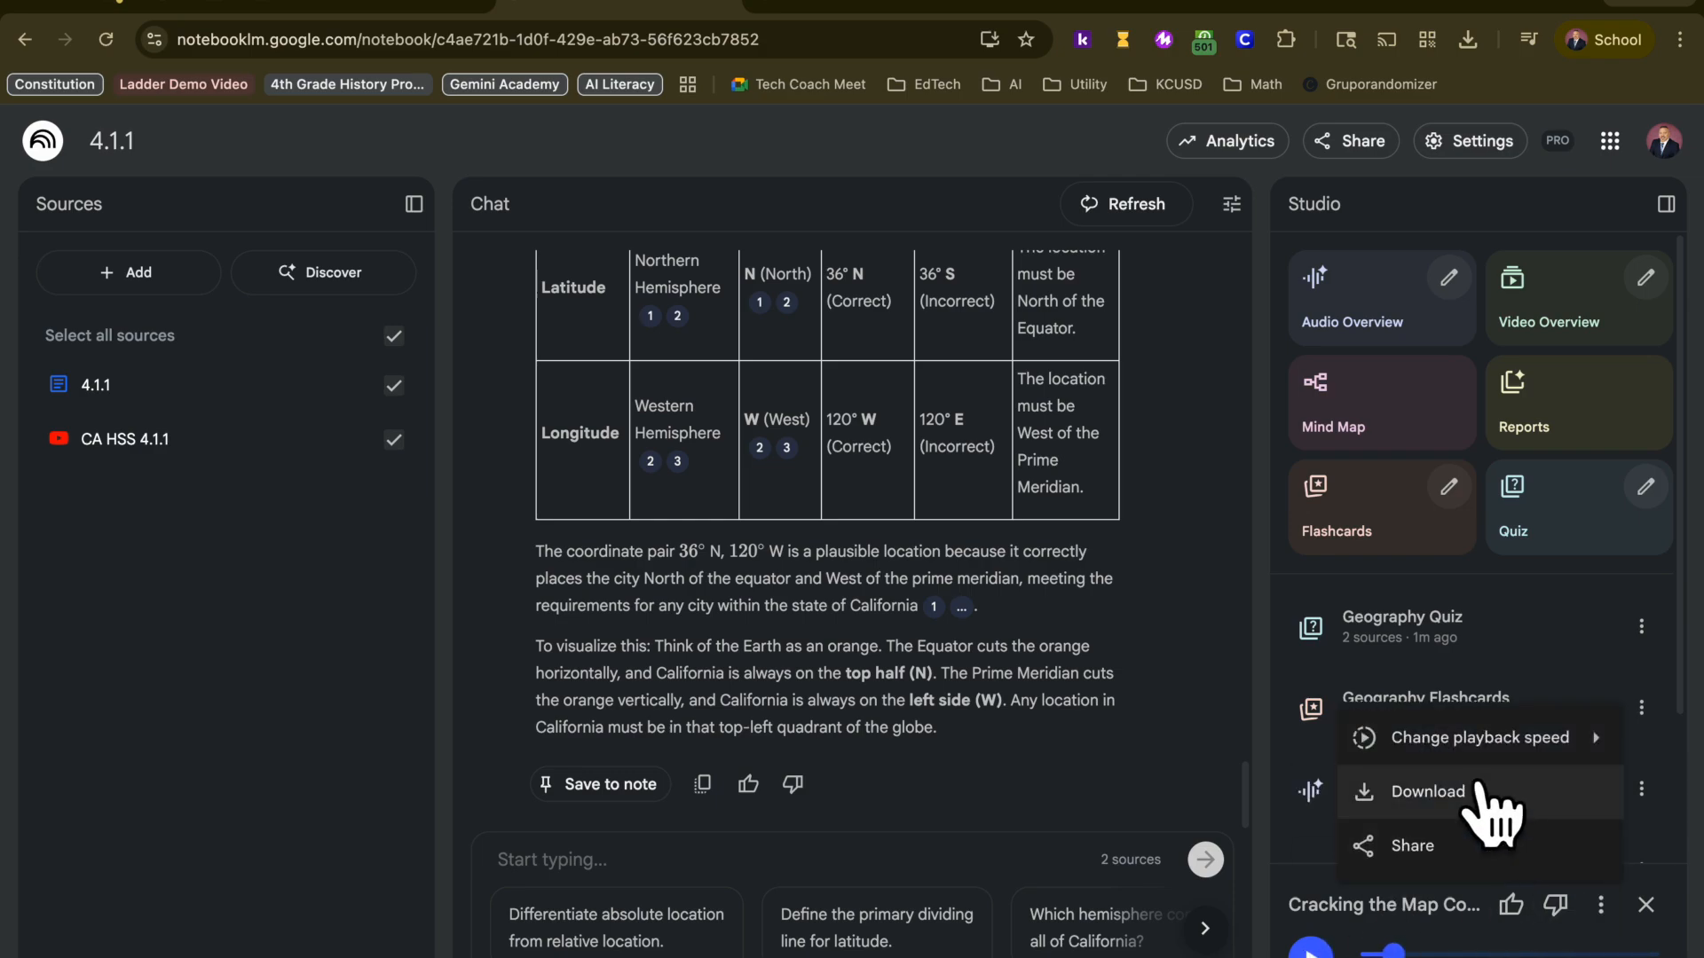
click(1436, 581)
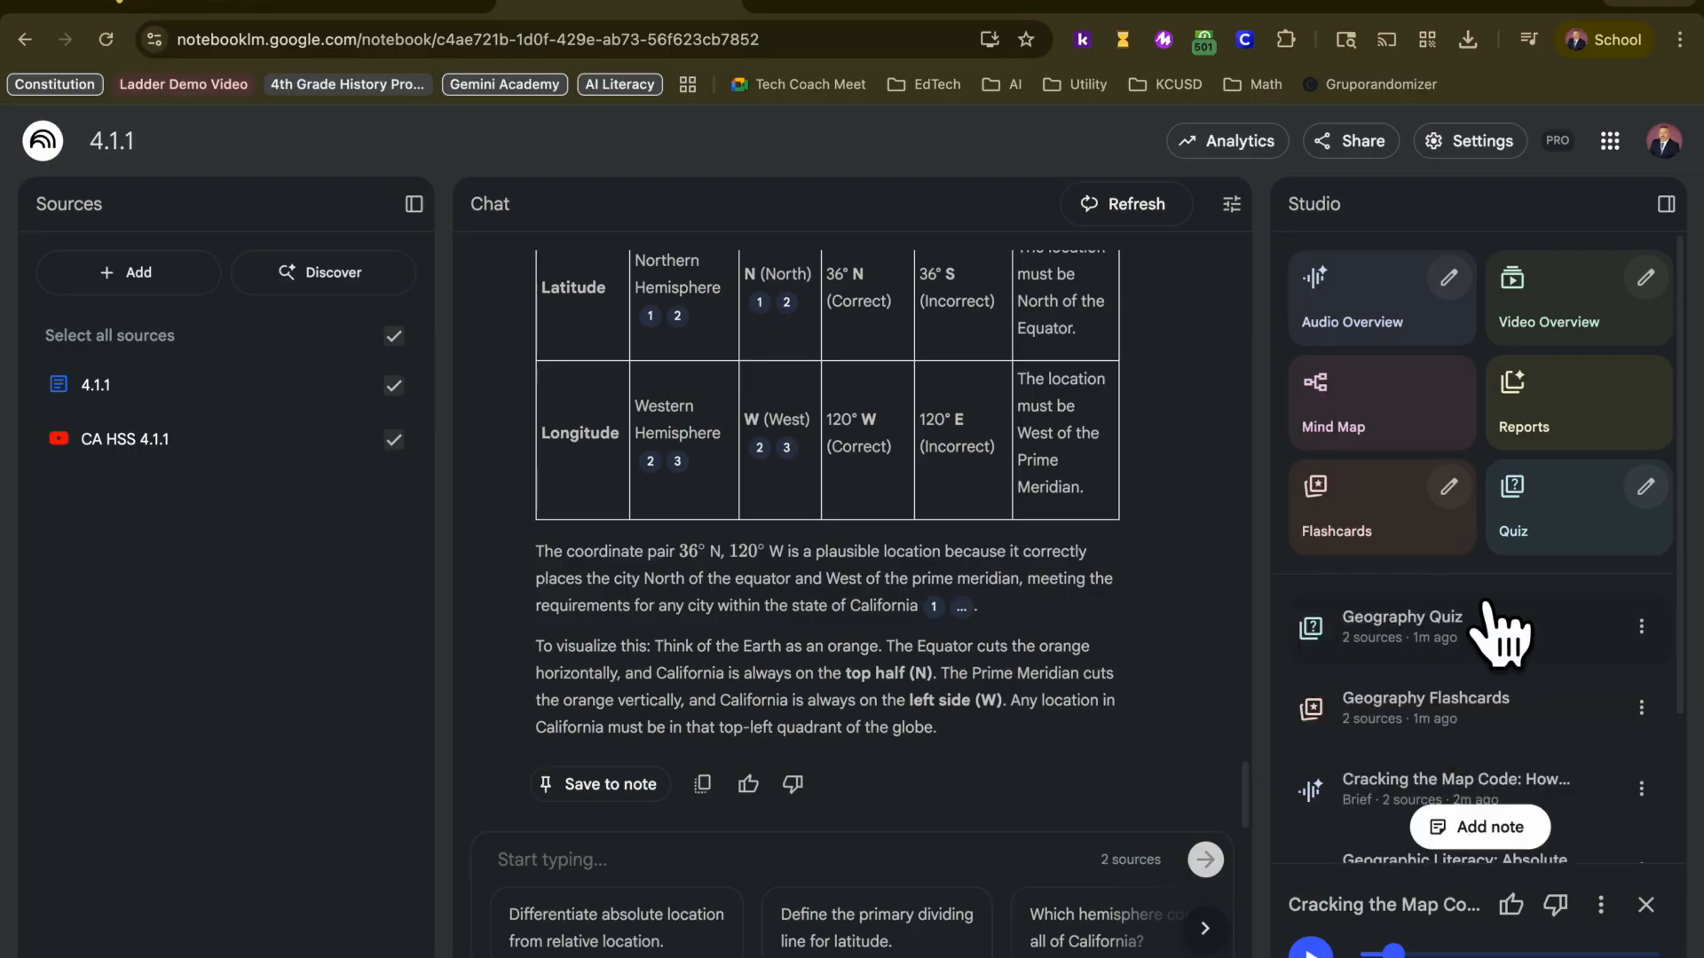
scroll(1500, 632, down, 3)
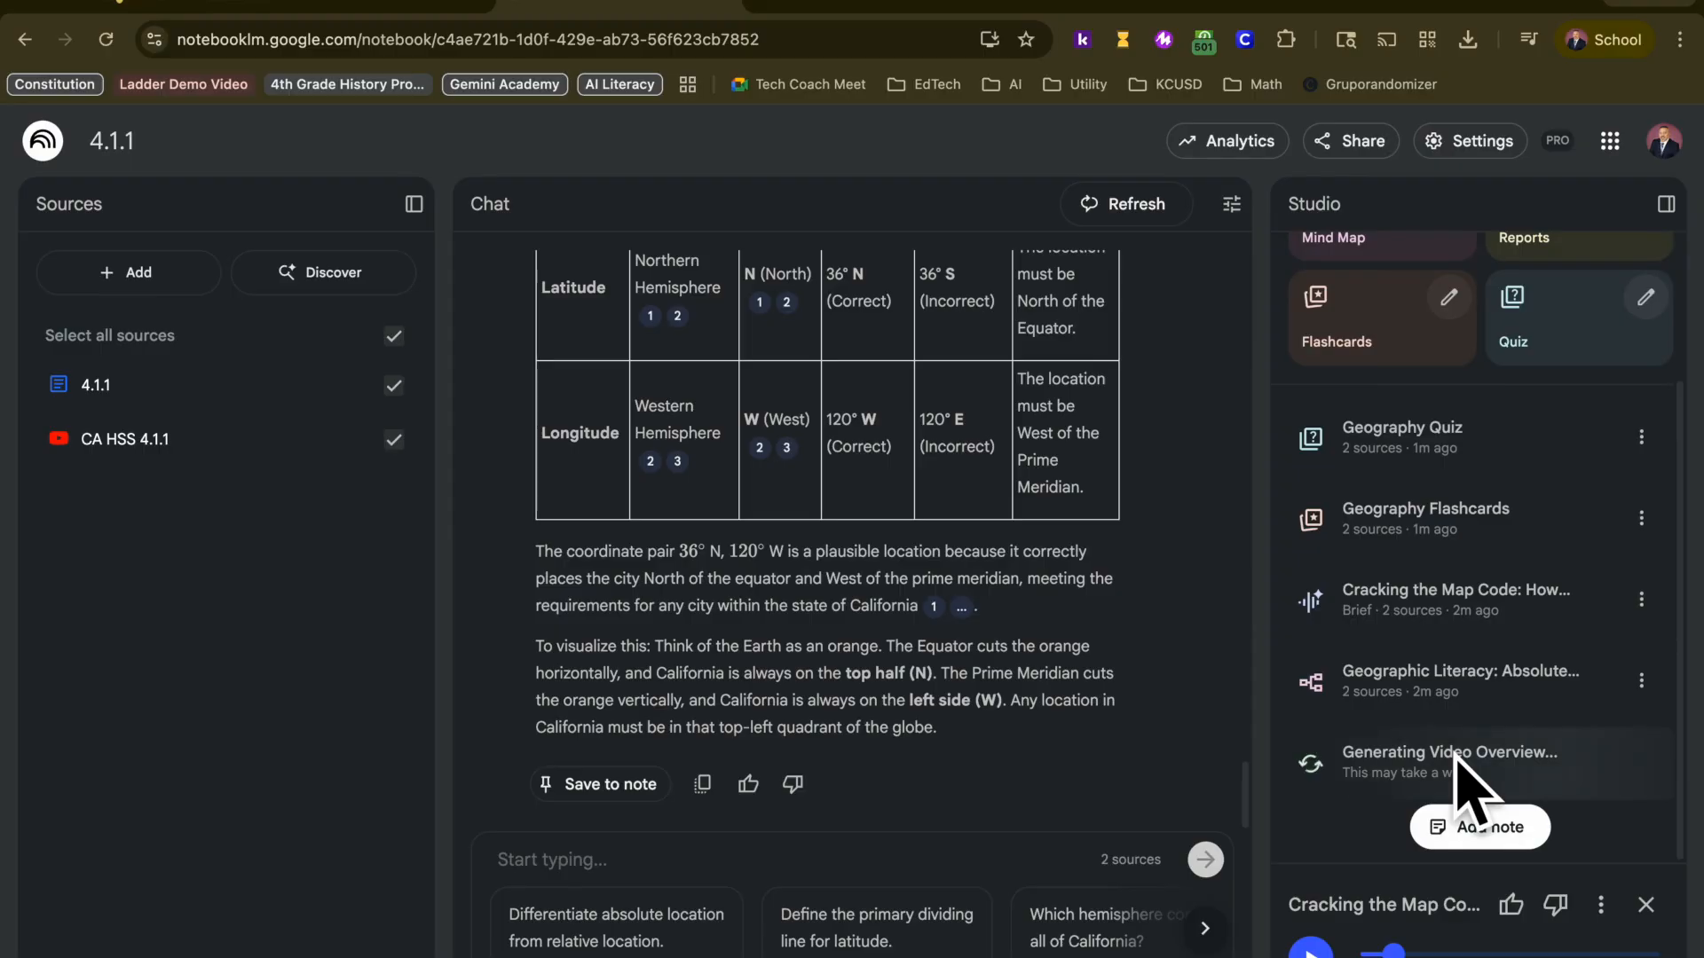
scroll(1464, 772, up, 3)
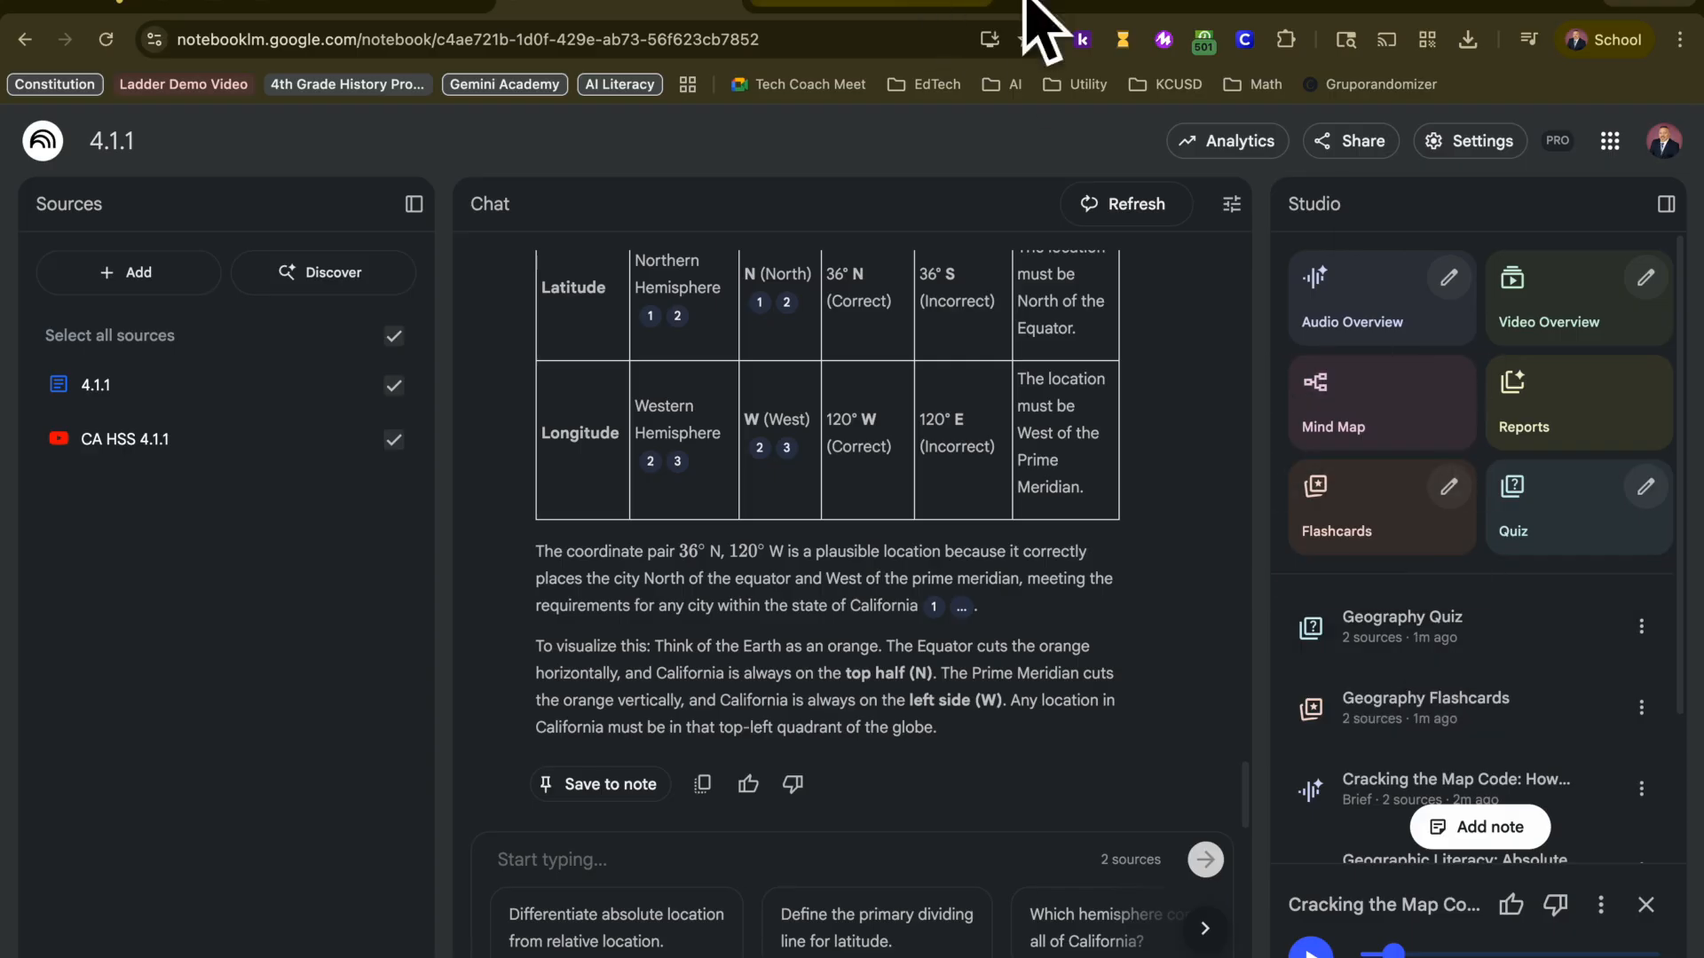
Switch to Google Classroom and start a new NotebookLM material in the KCUSD EdTech classwork
click(1414, 9)
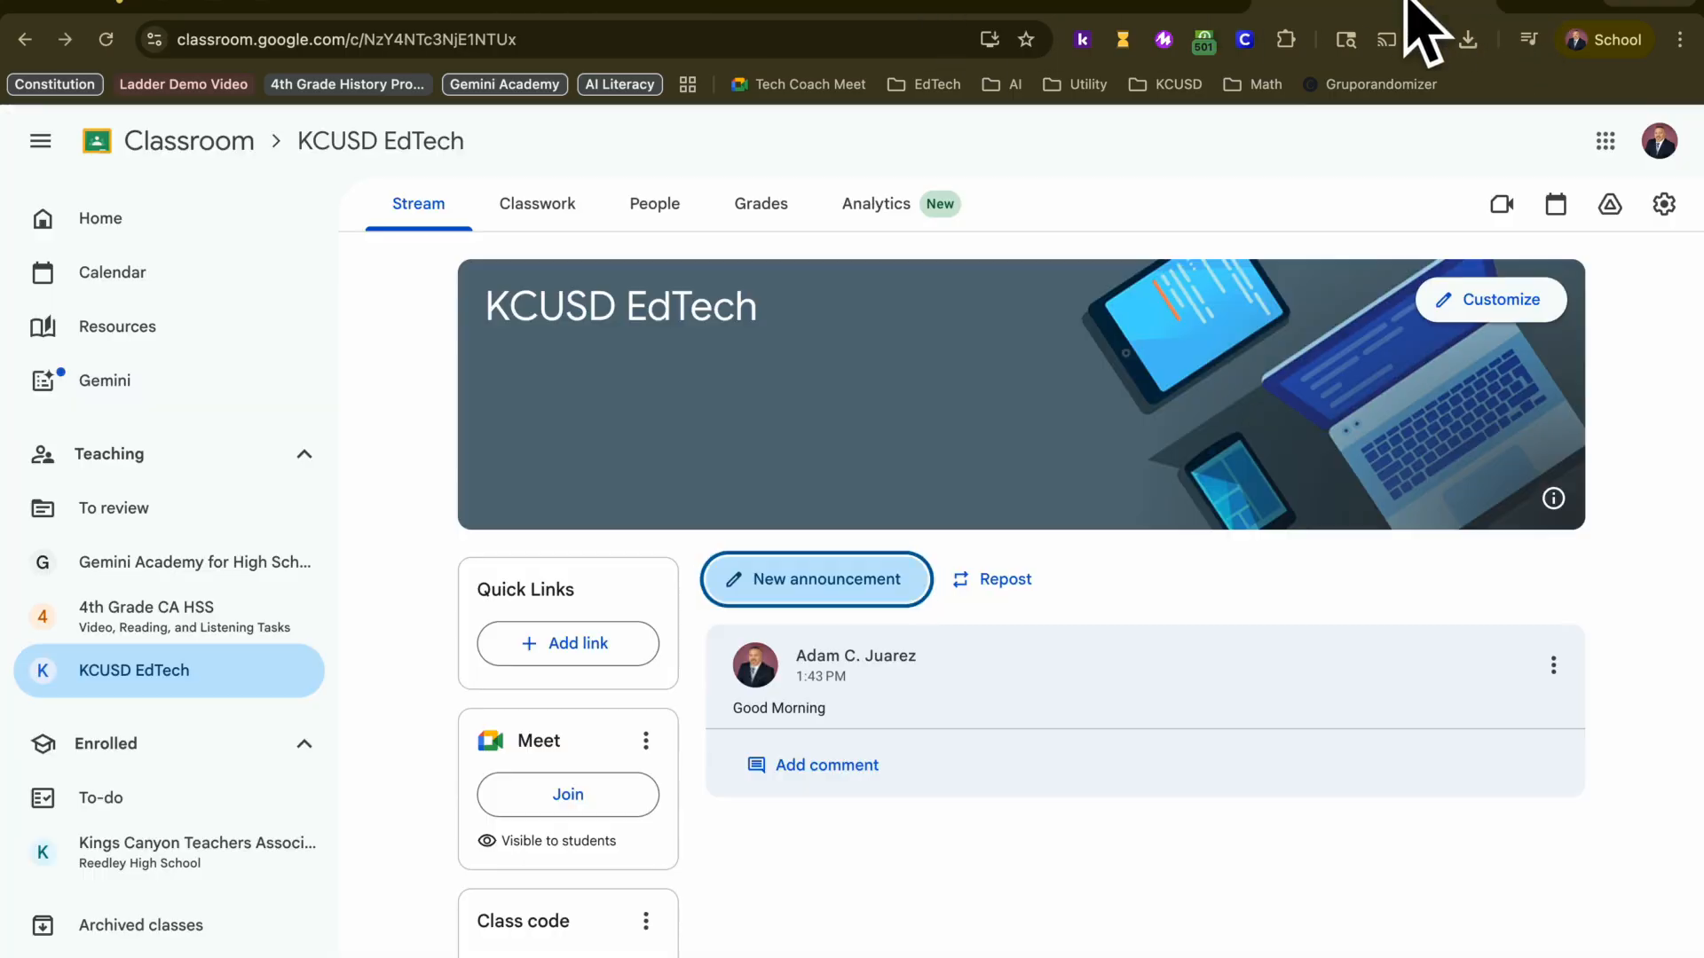
click(543, 205)
click(675, 280)
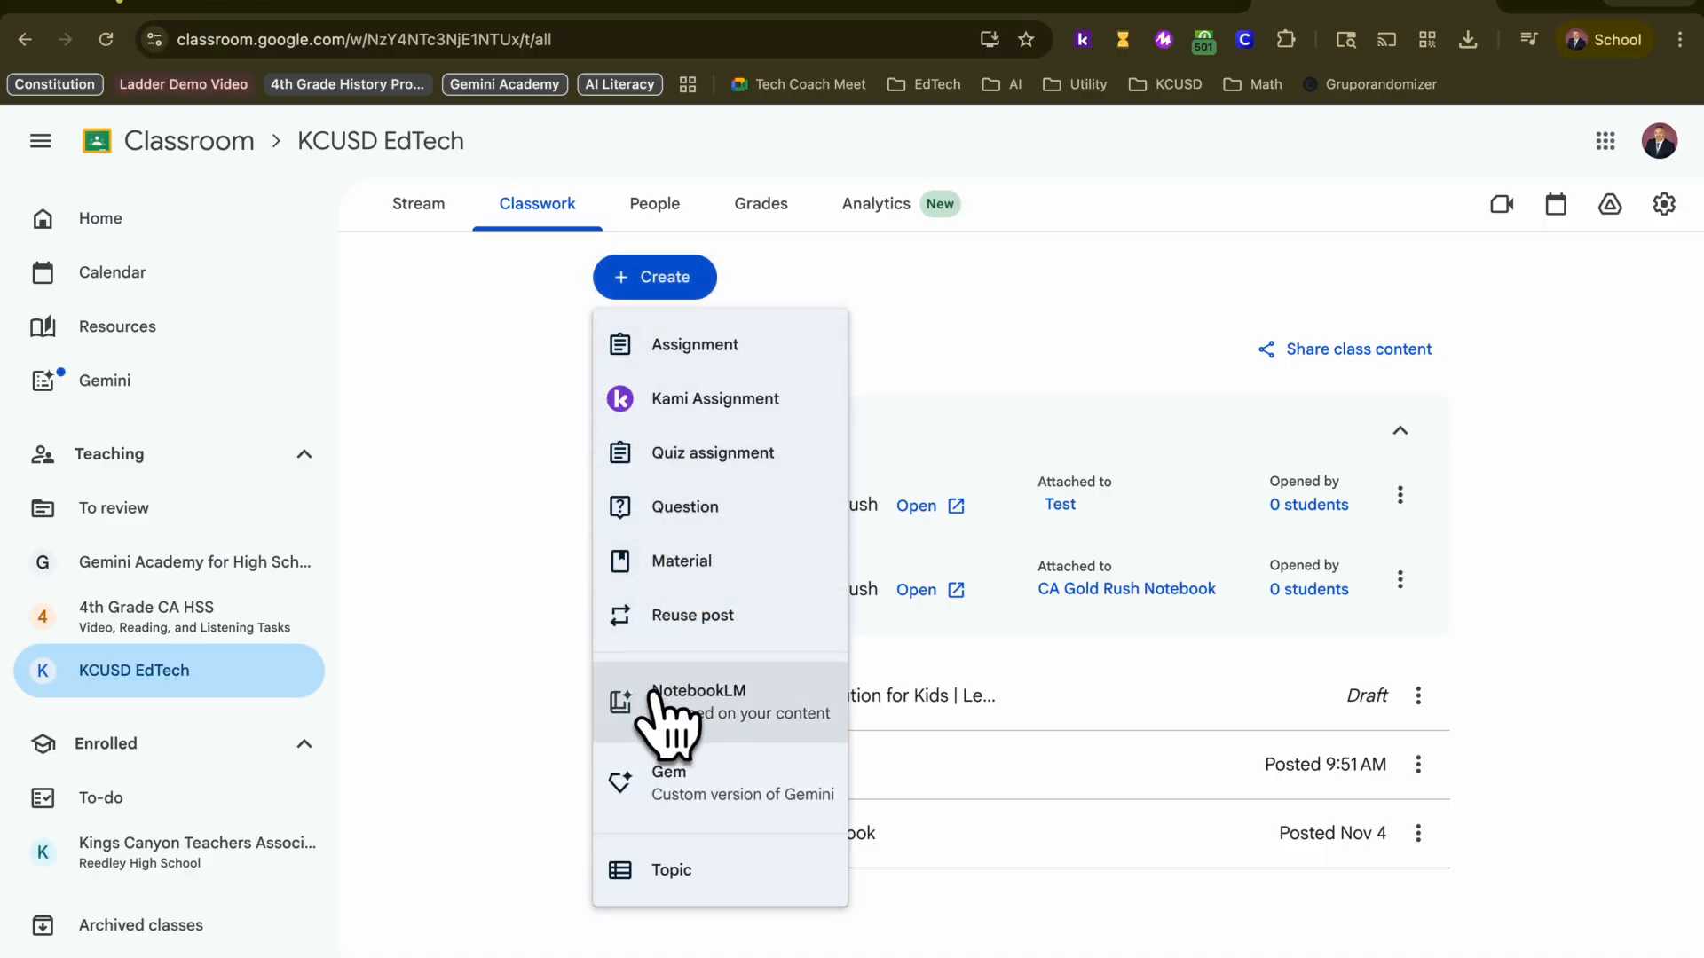
click(689, 701)
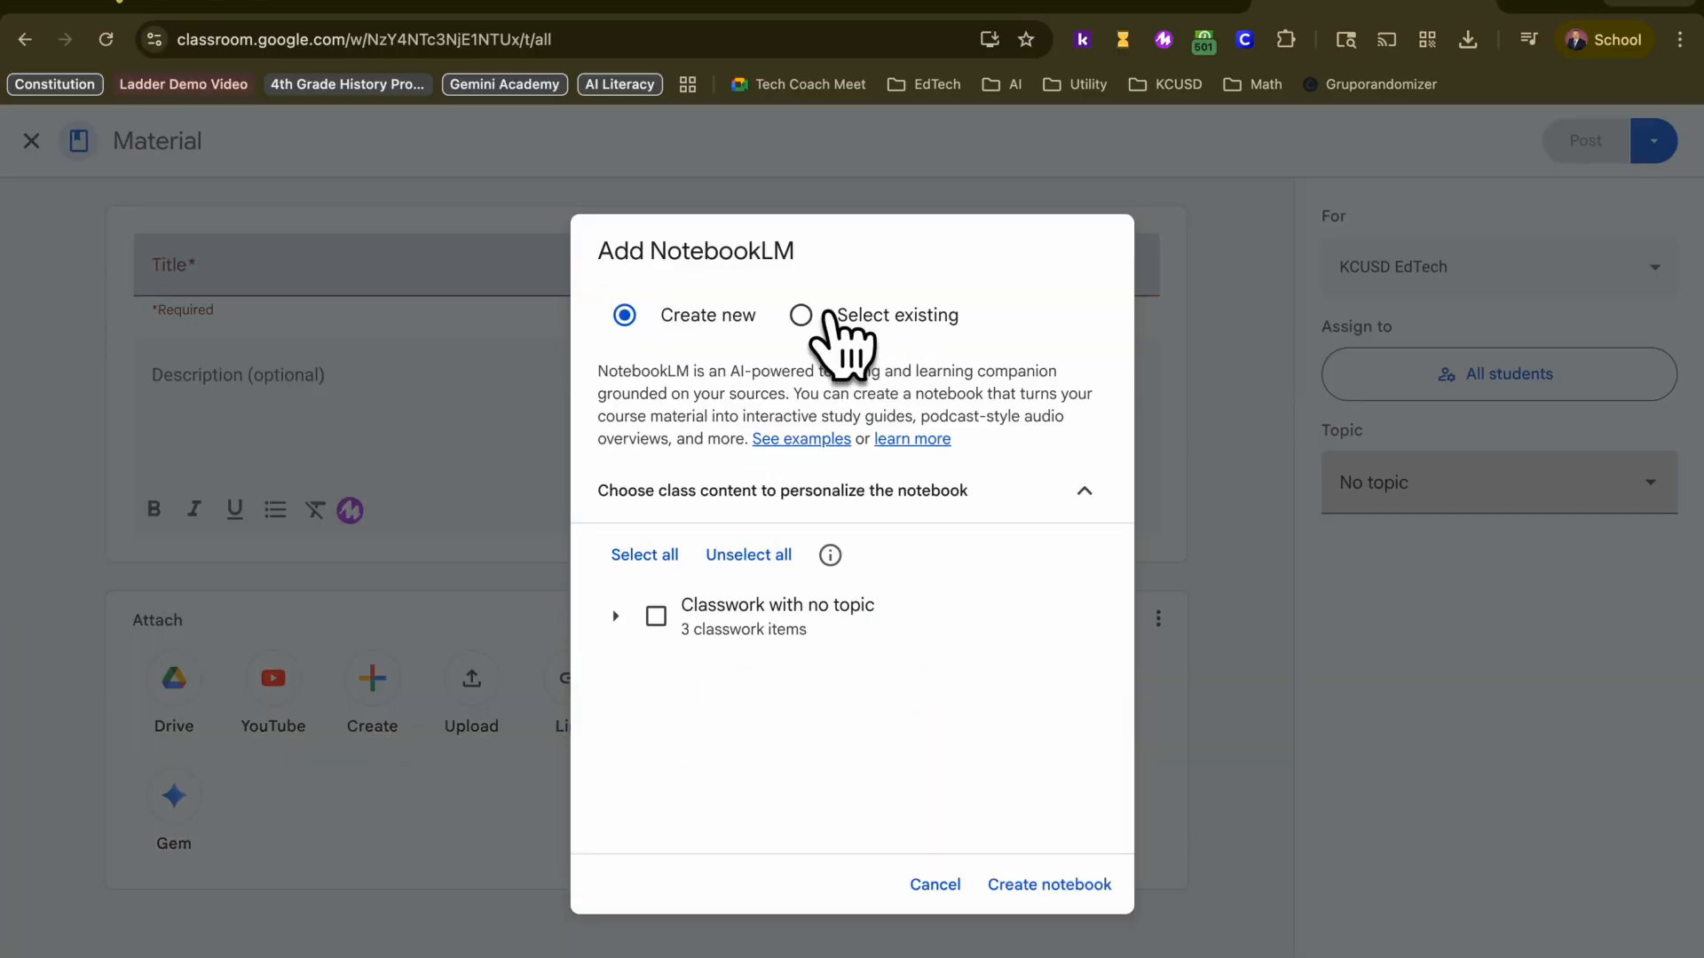
Choose the existing notebook 4.1.2 from My notebooks and attach it to the Classroom material
click(830, 315)
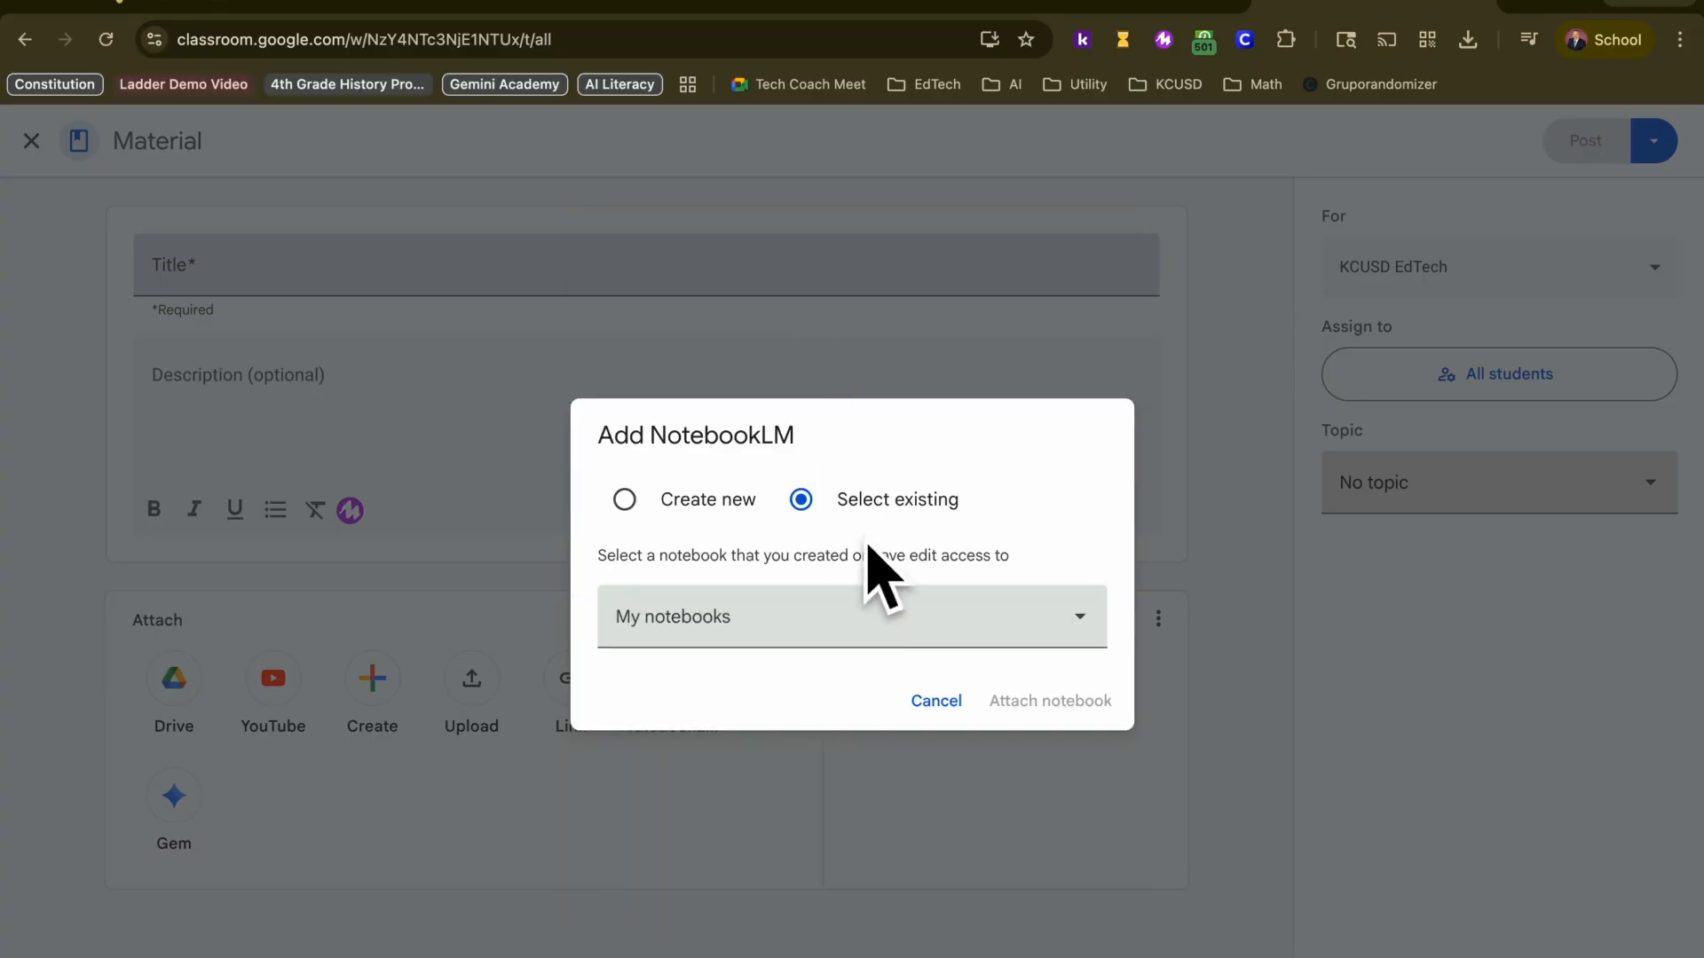
click(815, 623)
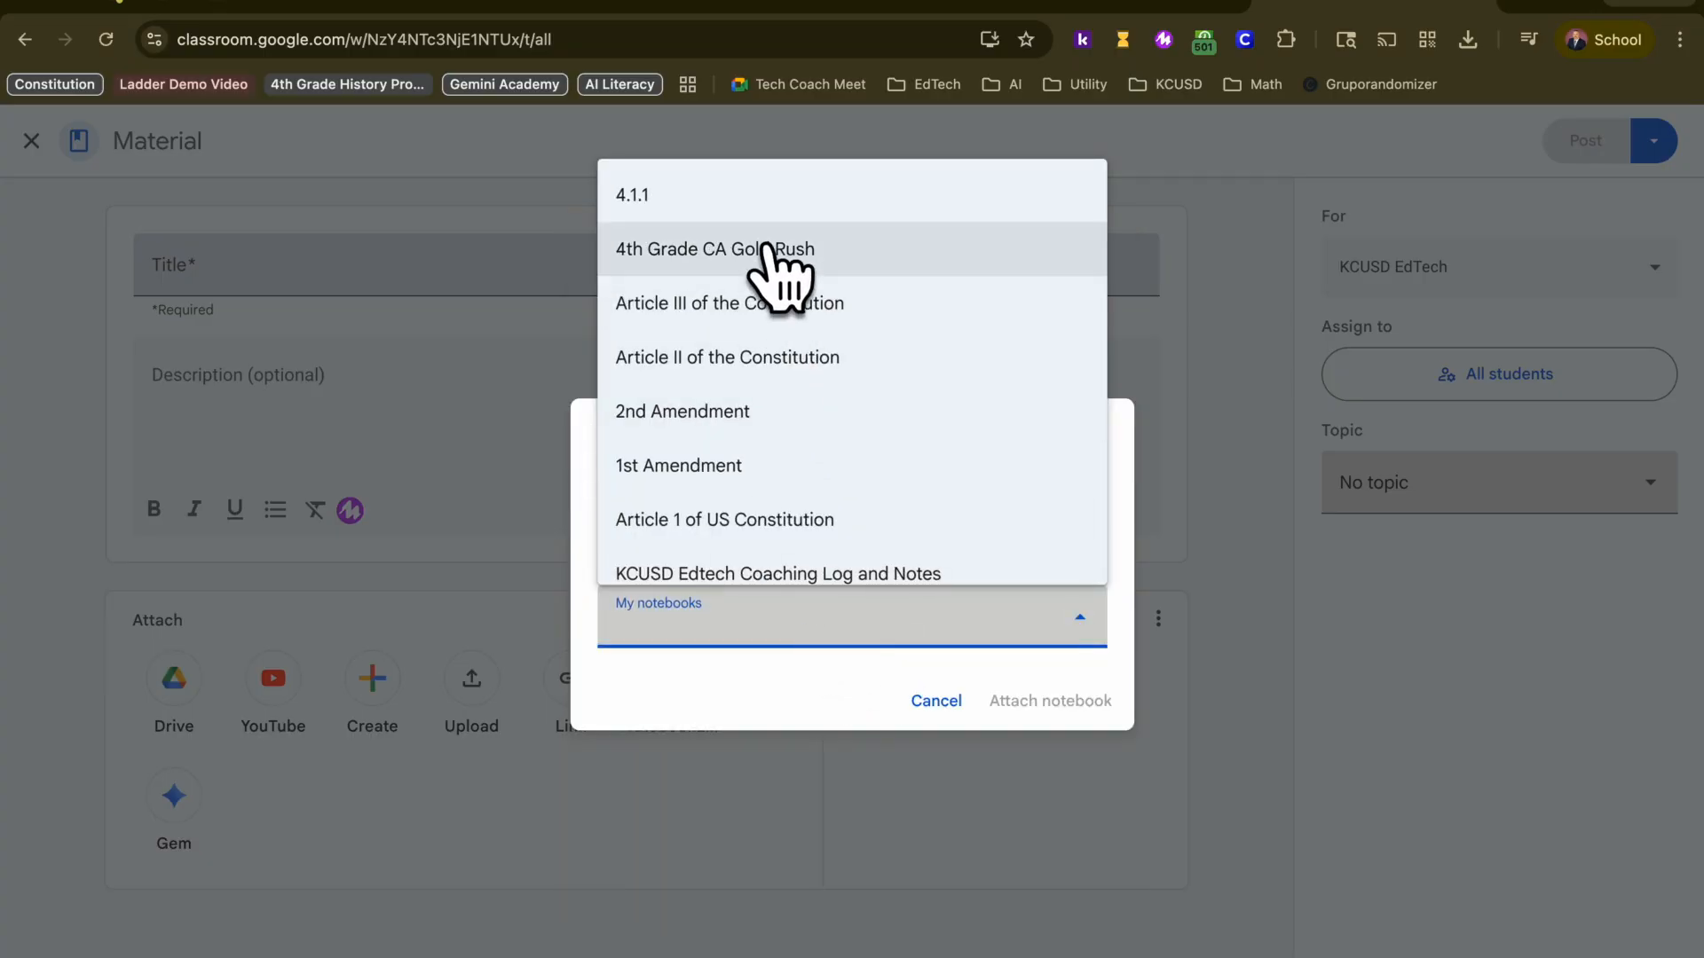
scroll(776, 443, down, 5)
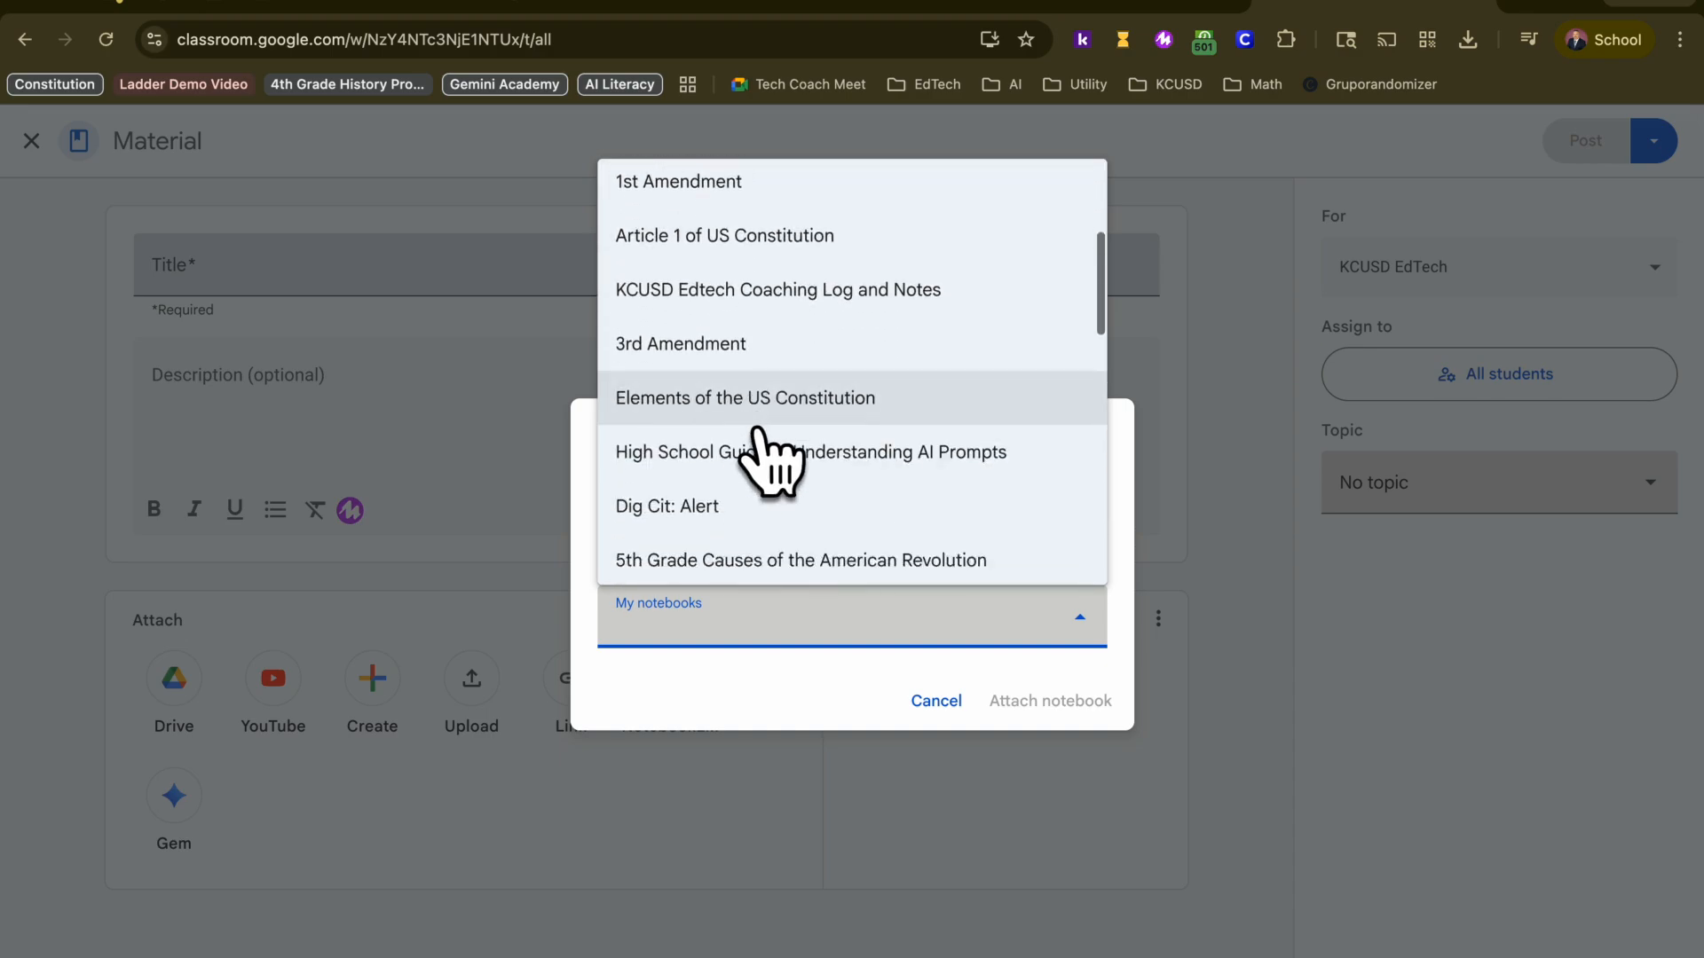
scroll(759, 432, down, 9)
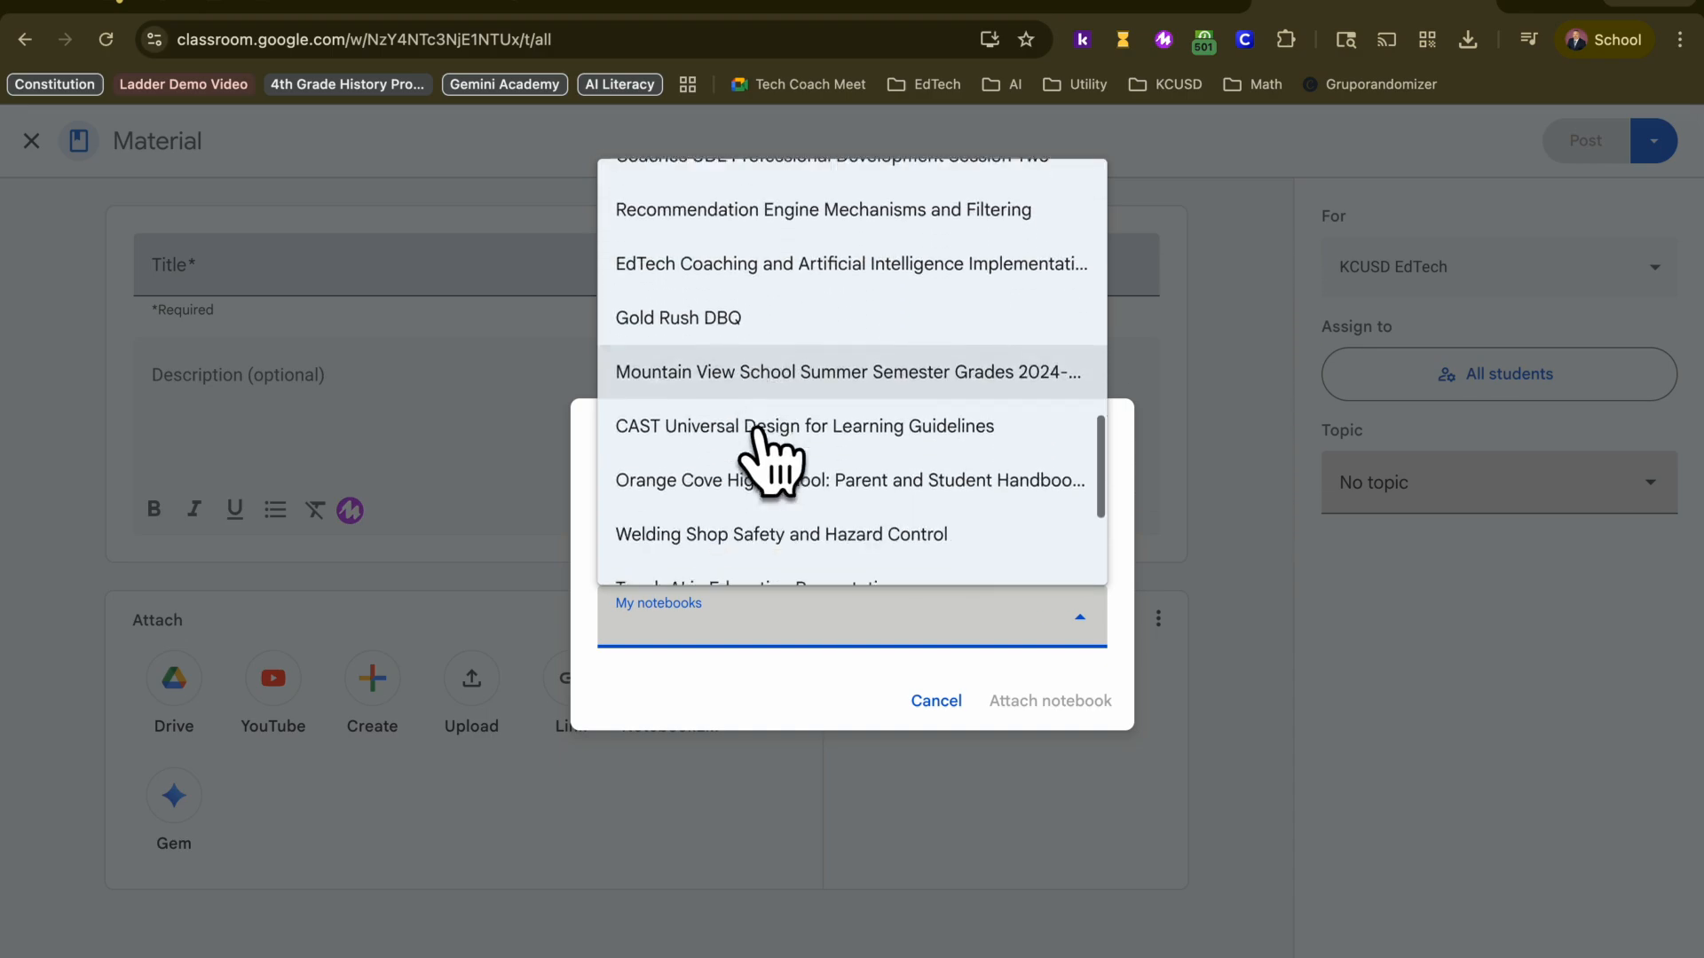
scroll(771, 457, up, 5)
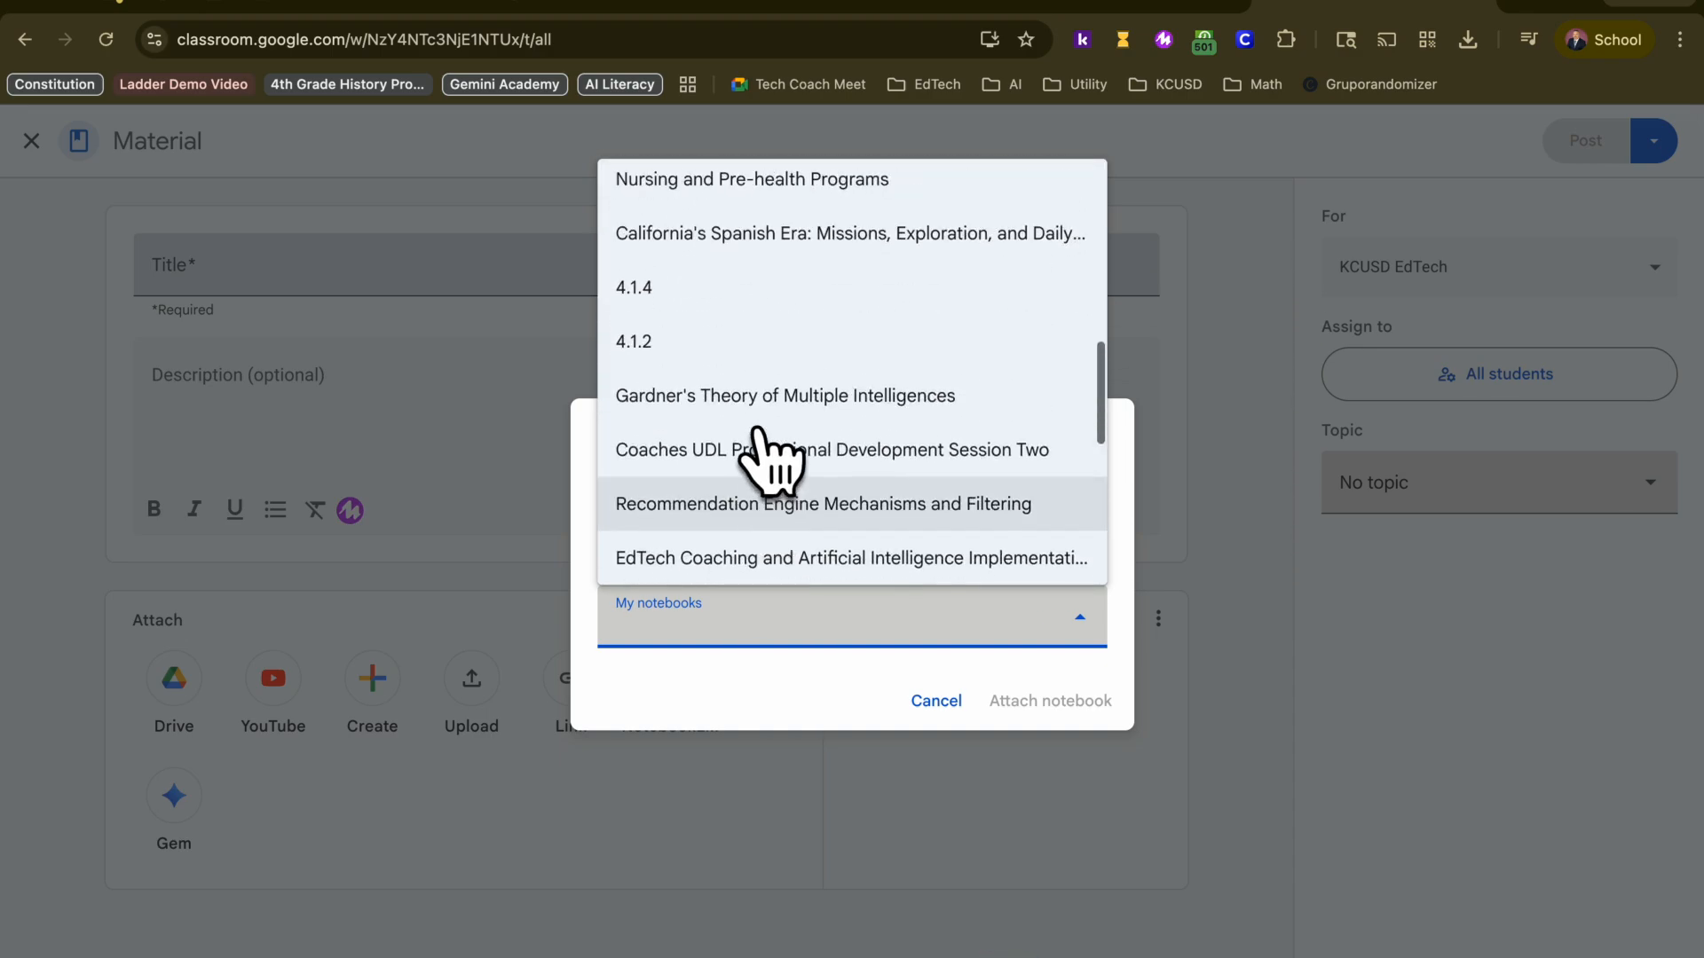
scroll(753, 424, up, 1)
click(721, 378)
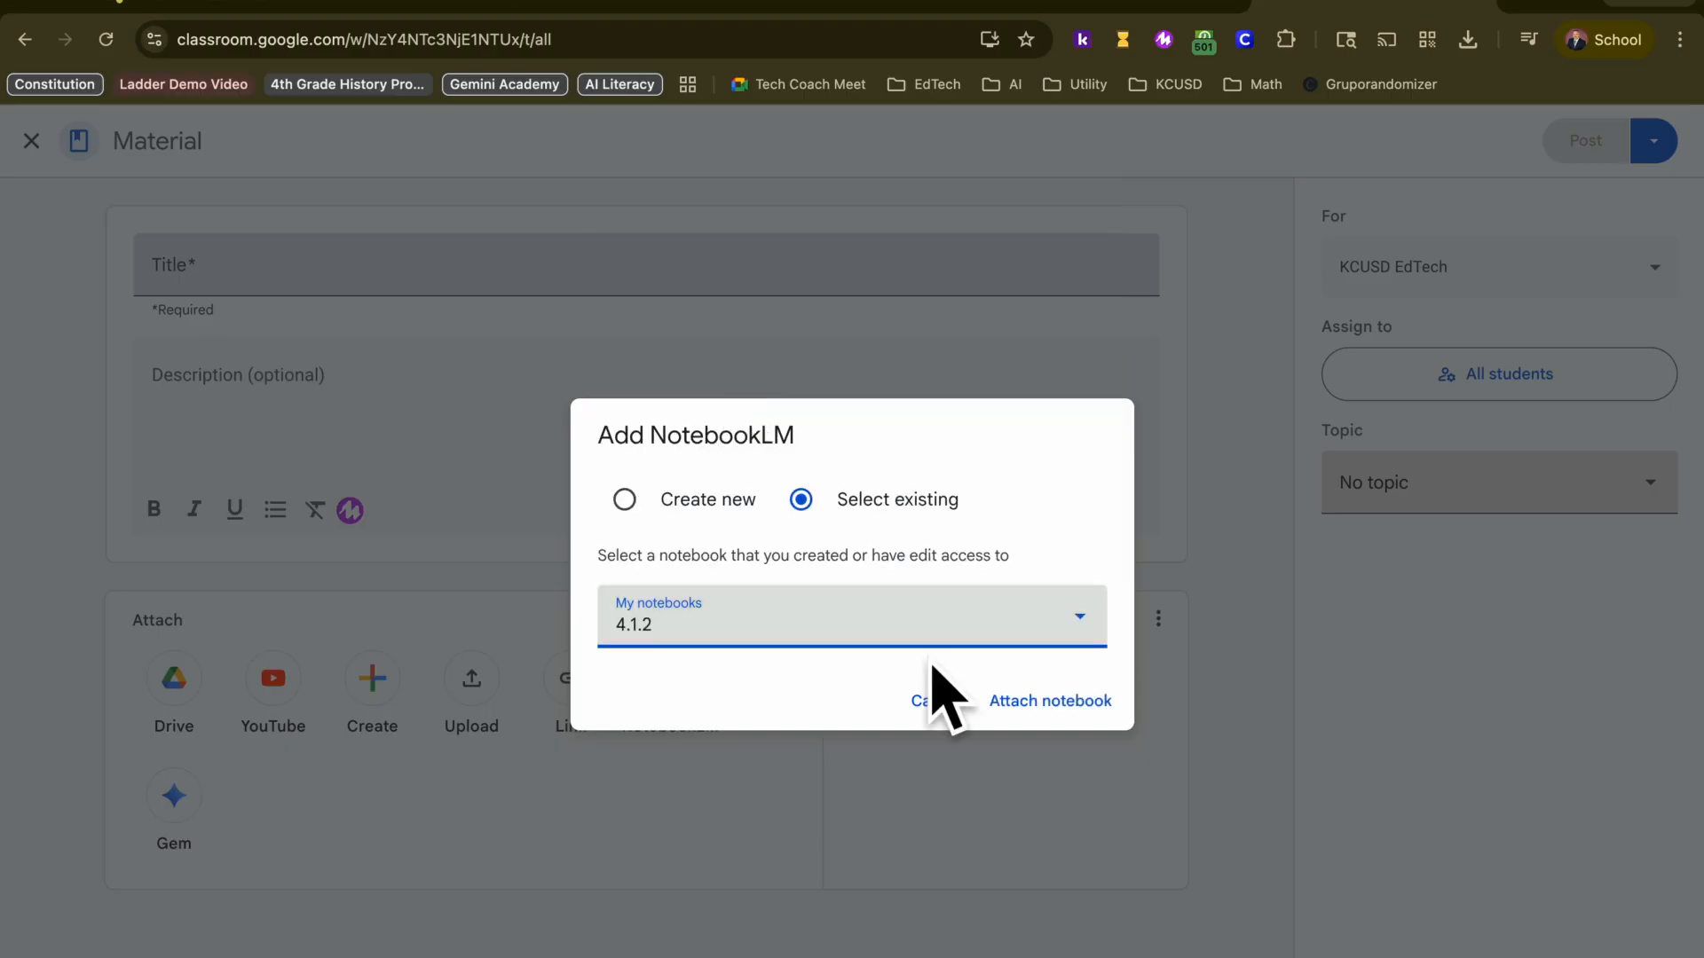
click(1038, 717)
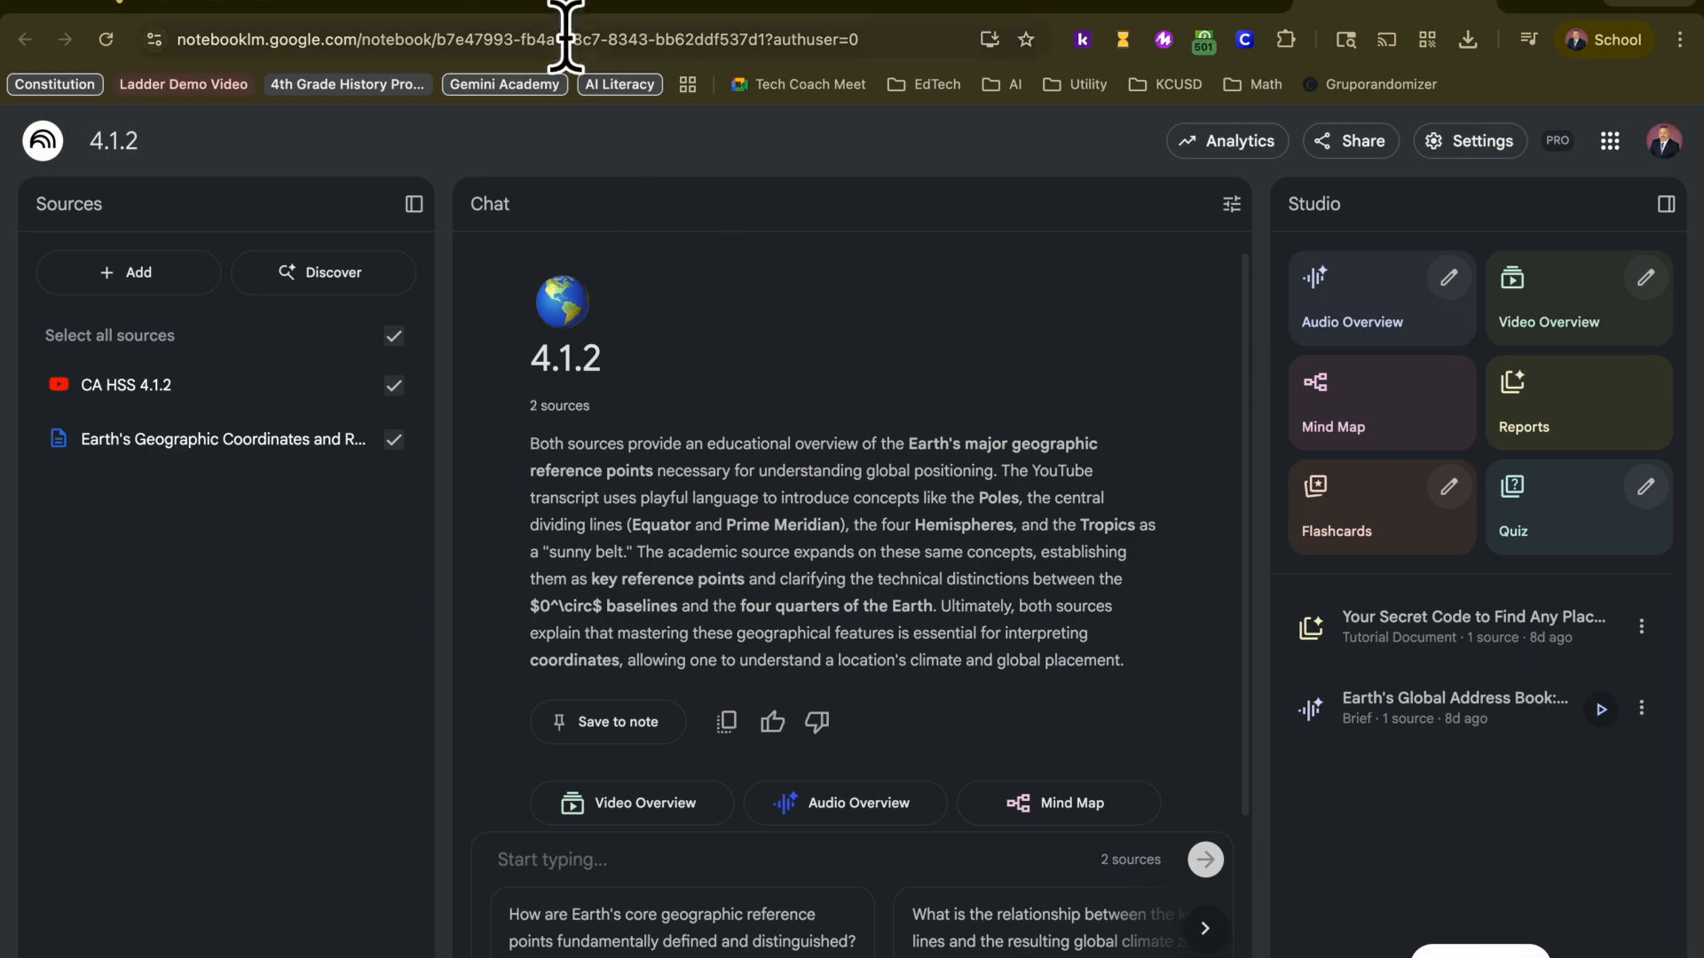
Return to the 4.1.1 notebook and review the earlier quiz explanation in its chat
click(548, 3)
scroll(645, 550, up, 15)
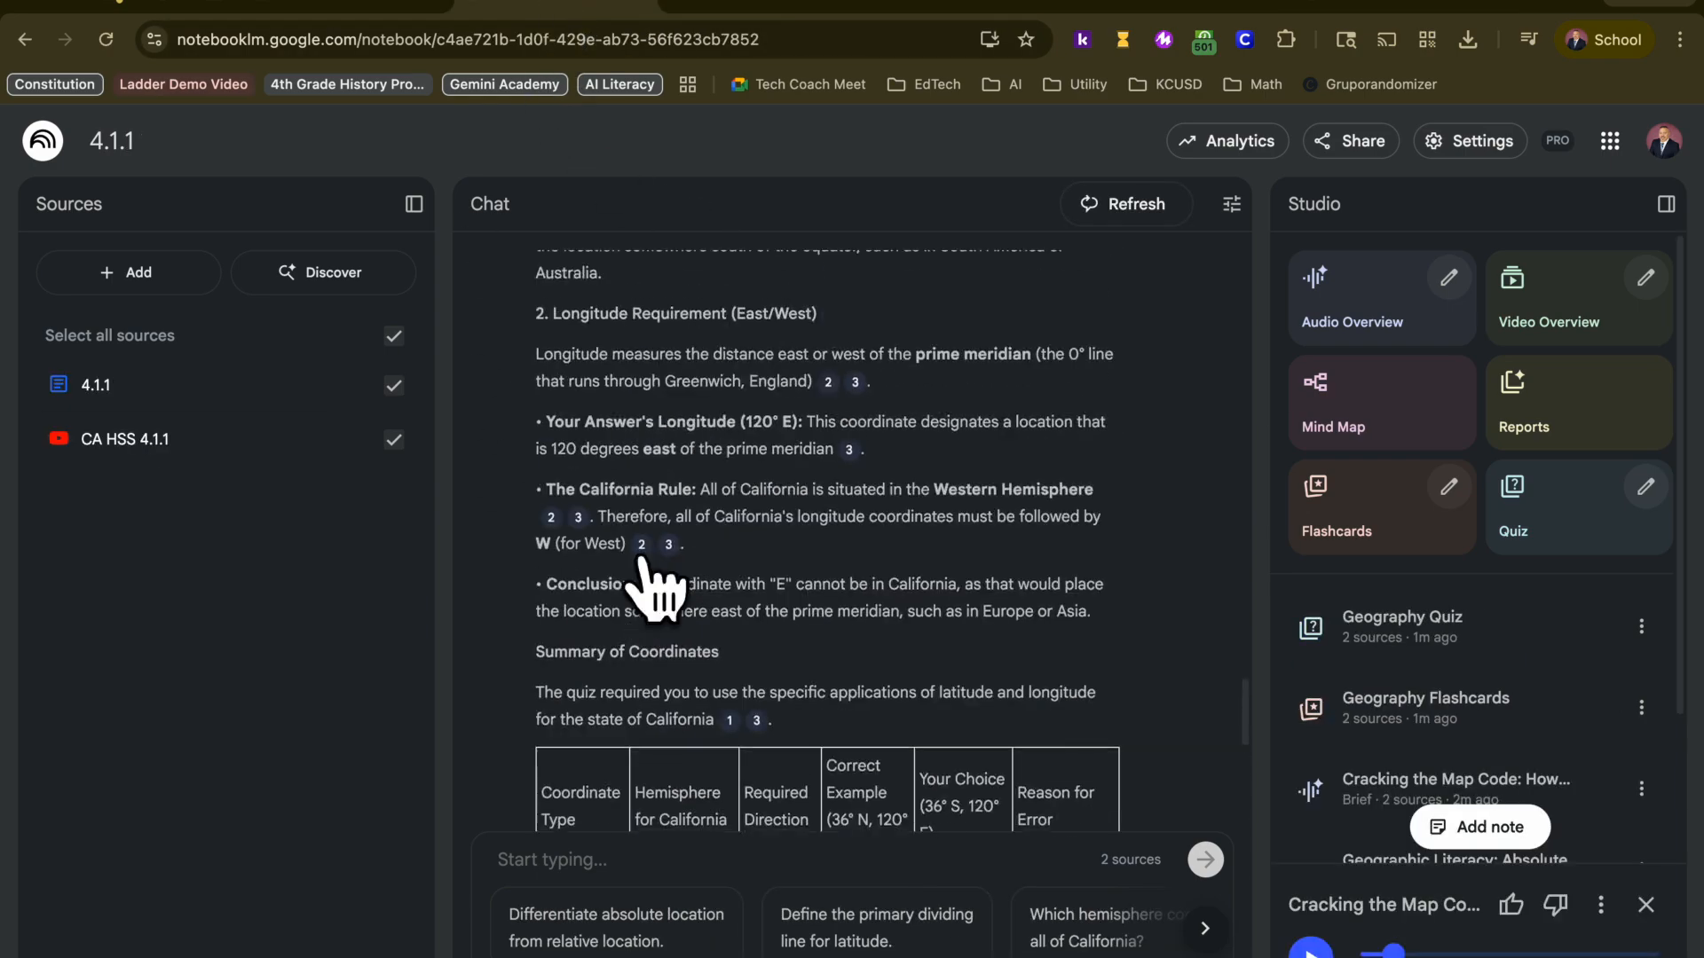